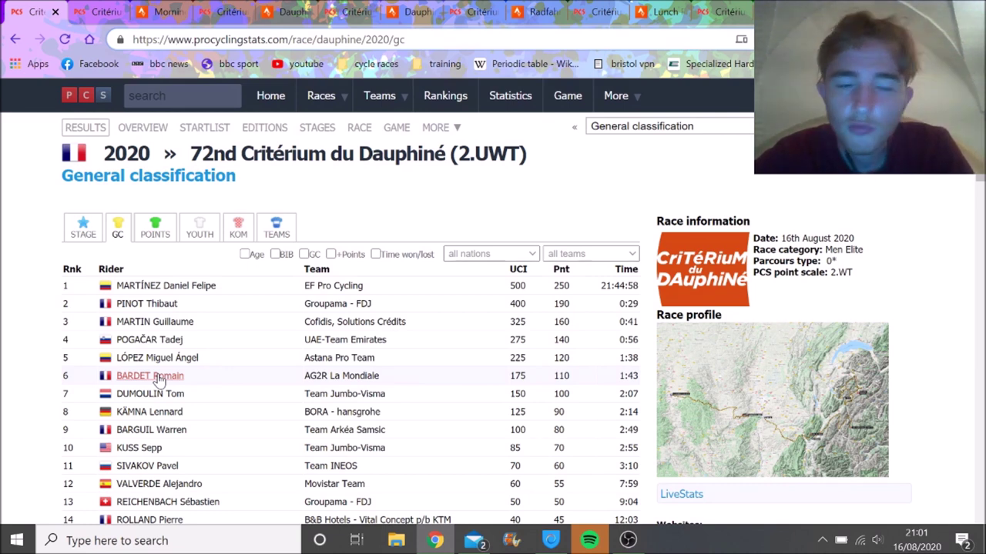
Check the Dauphiné stage winners list and open the analysis of the Strava Morning Ride
click(100, 11)
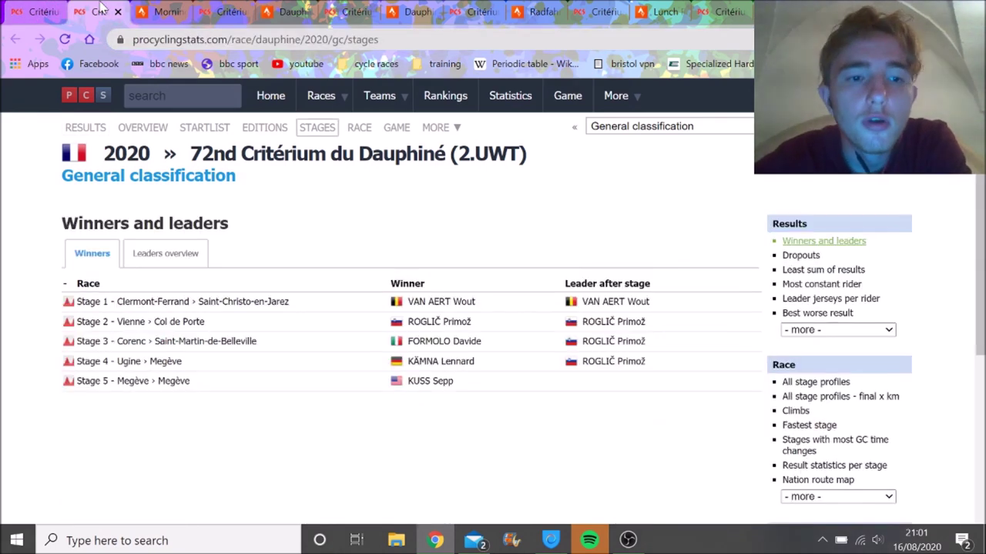
click(158, 11)
click(180, 183)
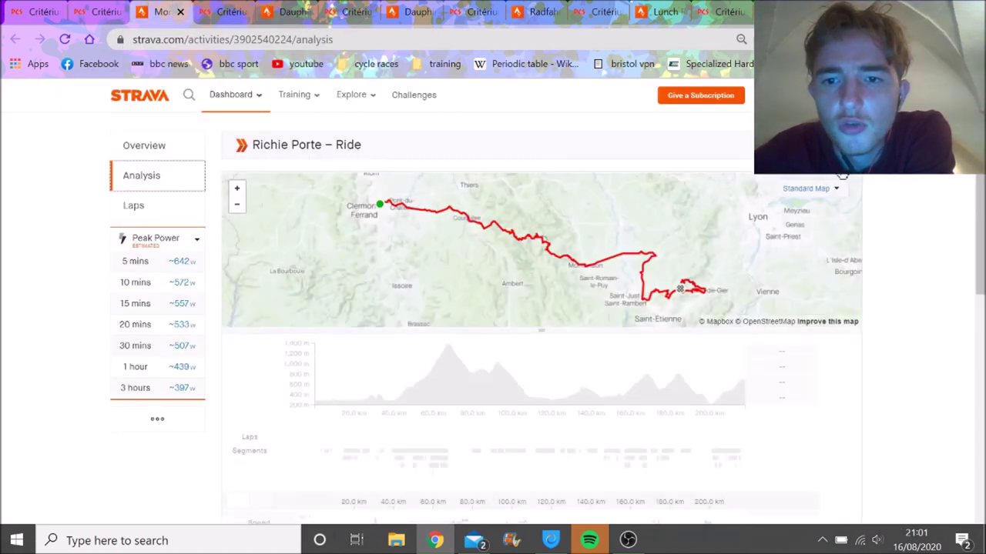
Examine the power and speed data for the Col de Béal depuis Le Brugeron segment
scroll(685, 235, down, 1)
scroll(480, 289, down, 2)
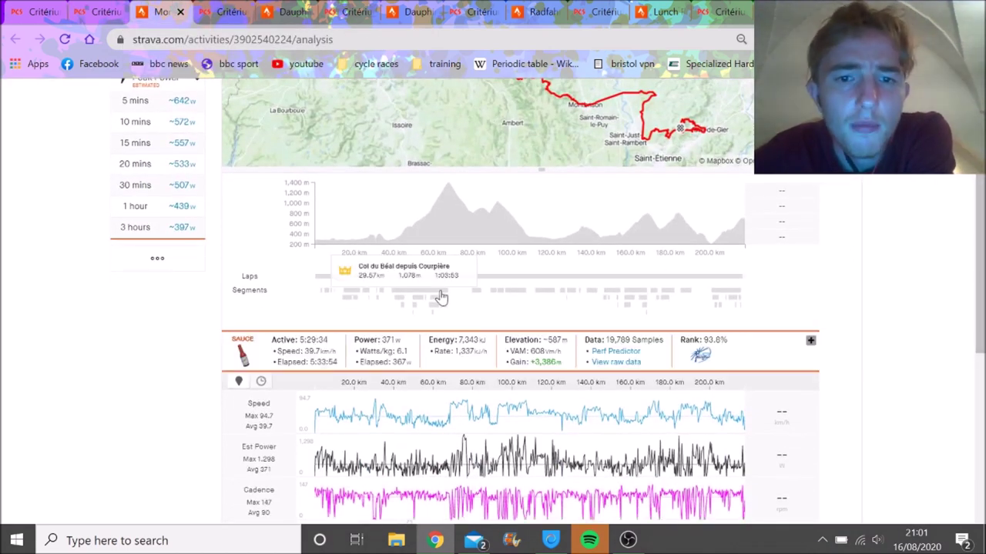
click(439, 299)
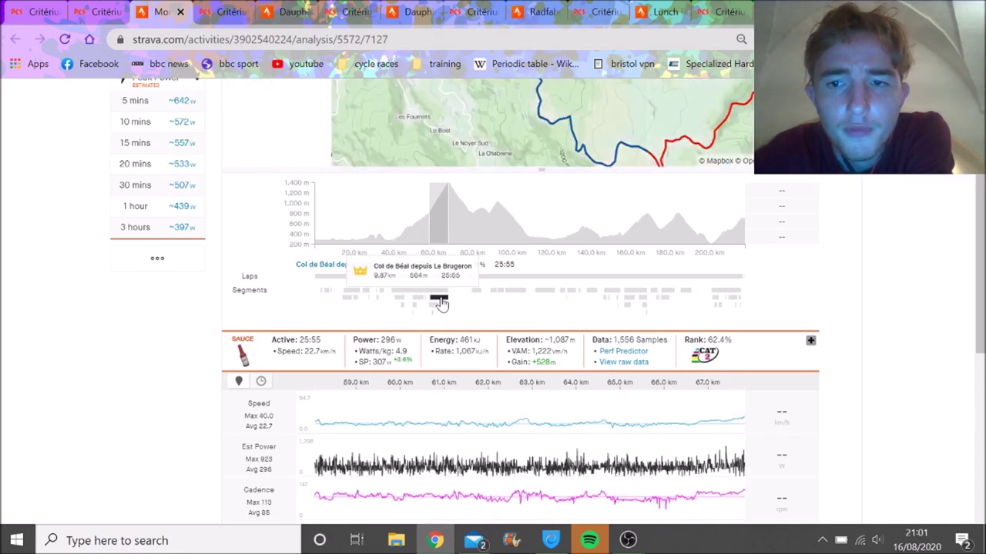
Clear the segment selection and examine the data for the final Col de la Gachet #CDL2020 climb
mouse_move(975, 321)
mouse_down()
mouse_move(973, 346)
mouse_move(972, 316)
mouse_up()
click(659, 253)
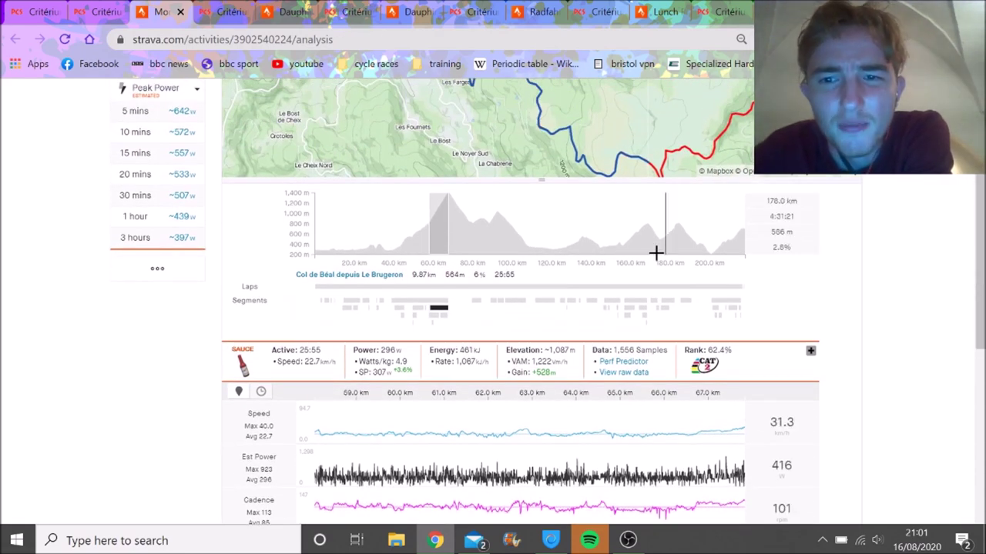
click(726, 308)
scroll(726, 308, down, 1)
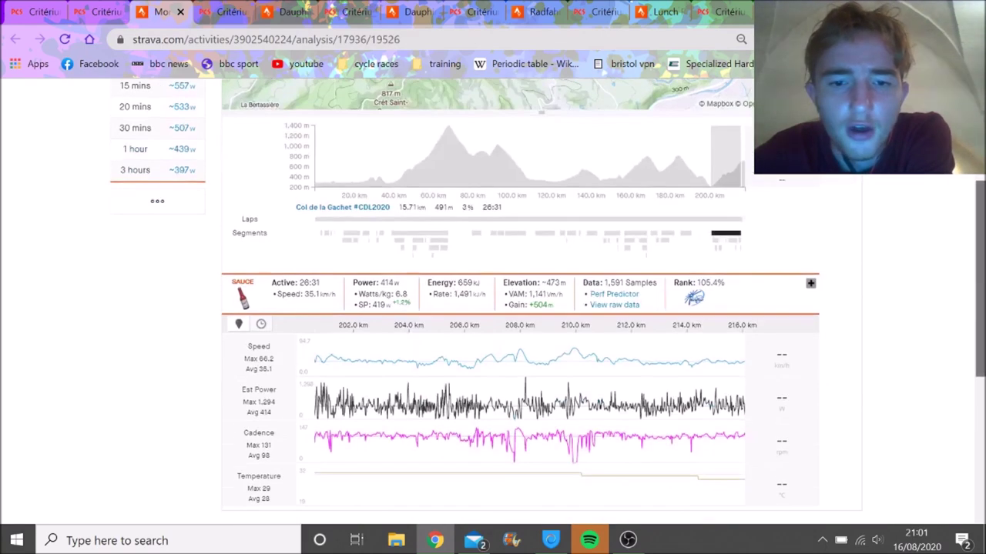
drag(972, 302, 971, 255)
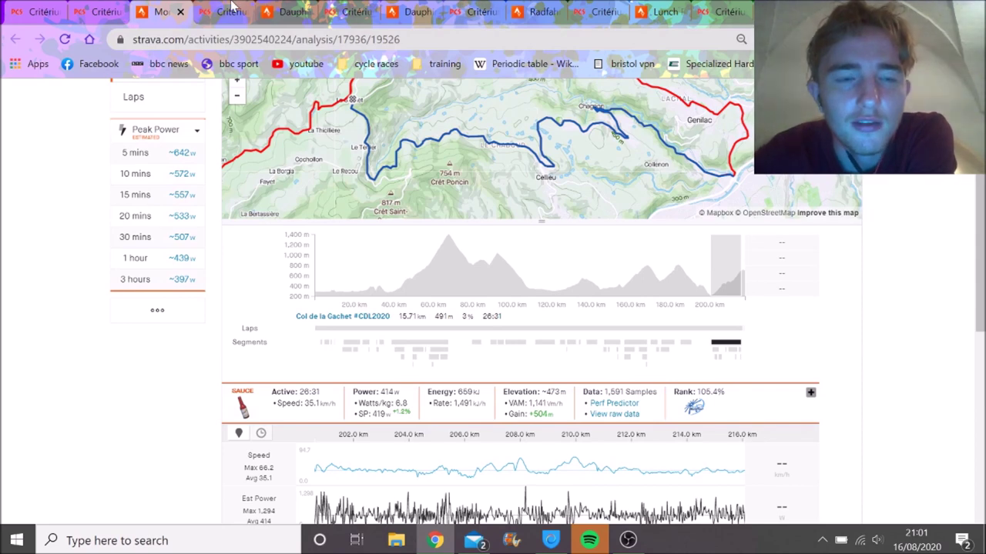
Open the overview of the Morning Ride to review its distance, time and elevation
scroll(965, 176, up, 1)
scroll(965, 176, up, 1)
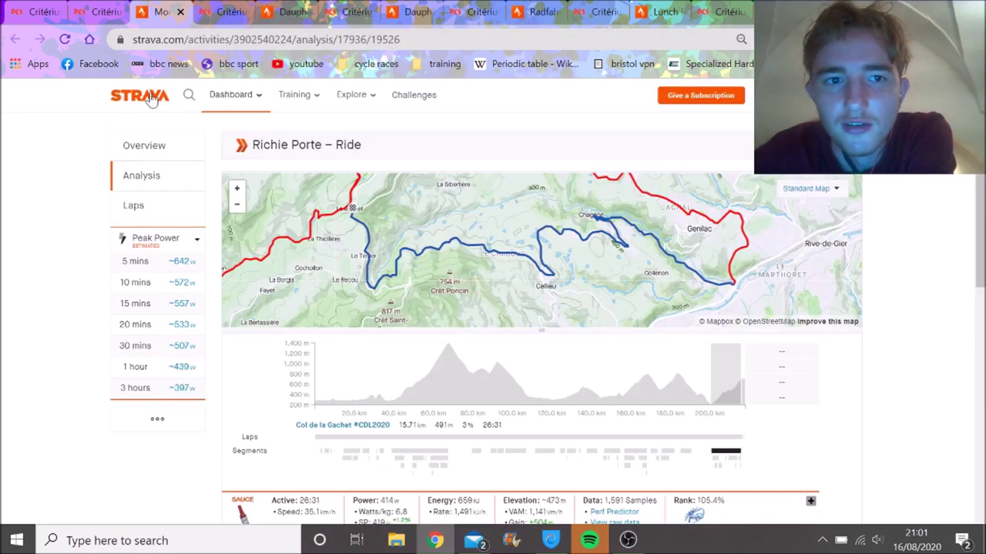
click(138, 158)
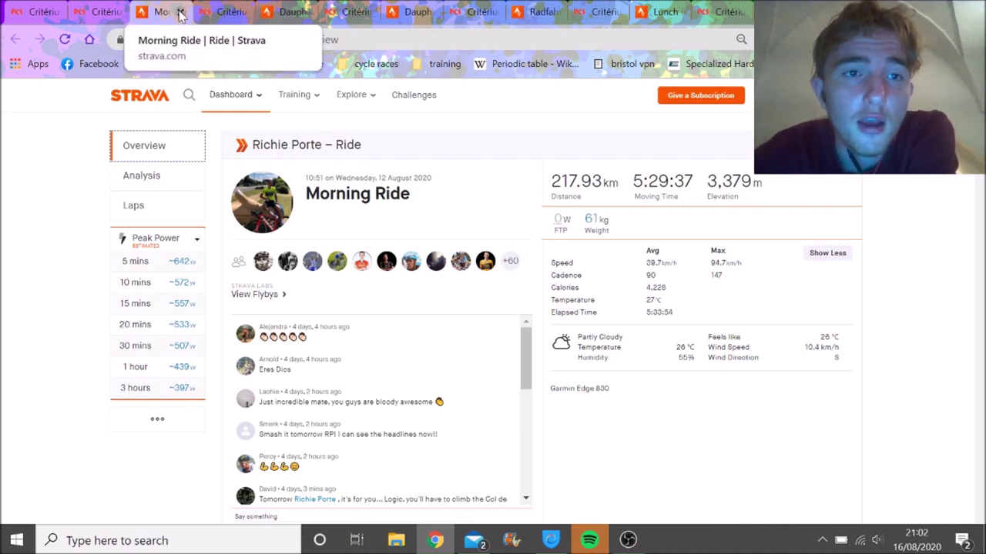
Review the Stage 1 results and close the Morning Ride and Stage 1 results pages
click(204, 12)
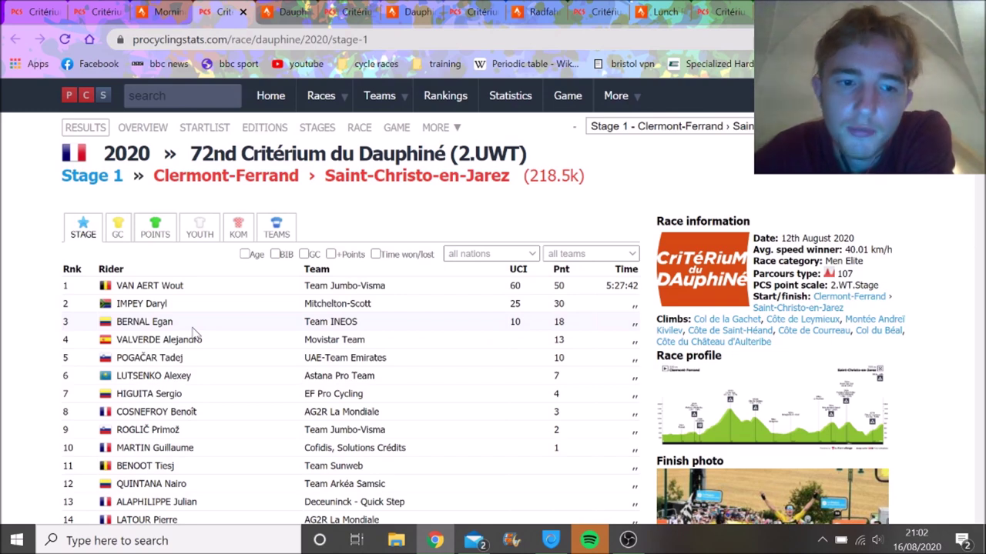
click(149, 12)
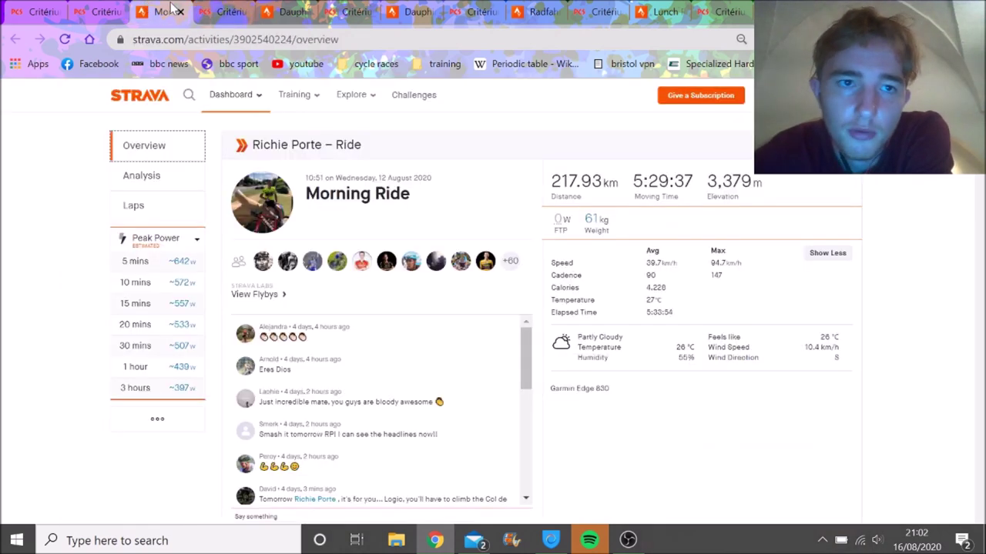
click(179, 12)
click(180, 13)
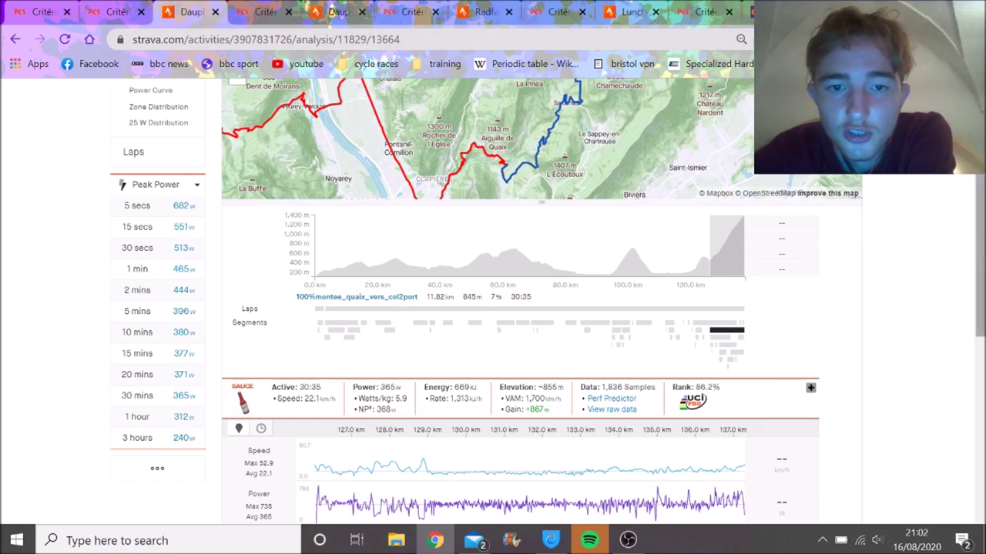
Clear the current selection in the Dauphine Stage 2 ride and show the roybon->la faitas d155 segment
click(486, 232)
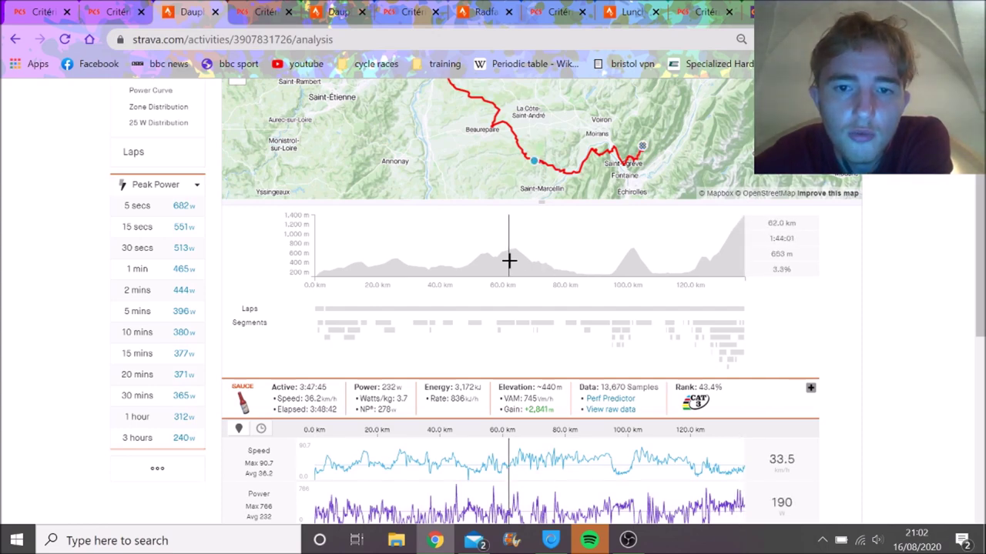
click(504, 328)
scroll(400, 231, up, 2)
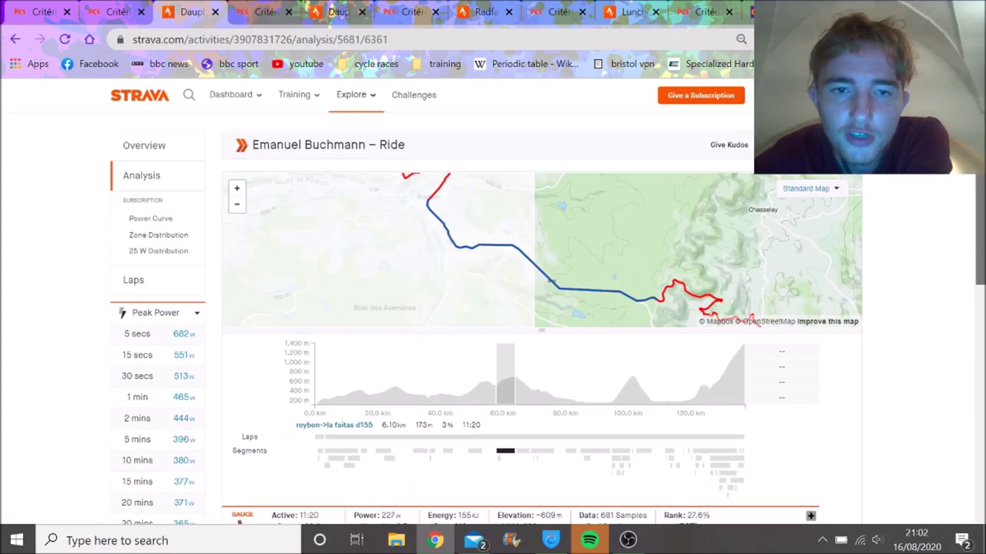
Open the Dauphine Stage 2 ride overview and review the ride statistics and peak power list
click(174, 144)
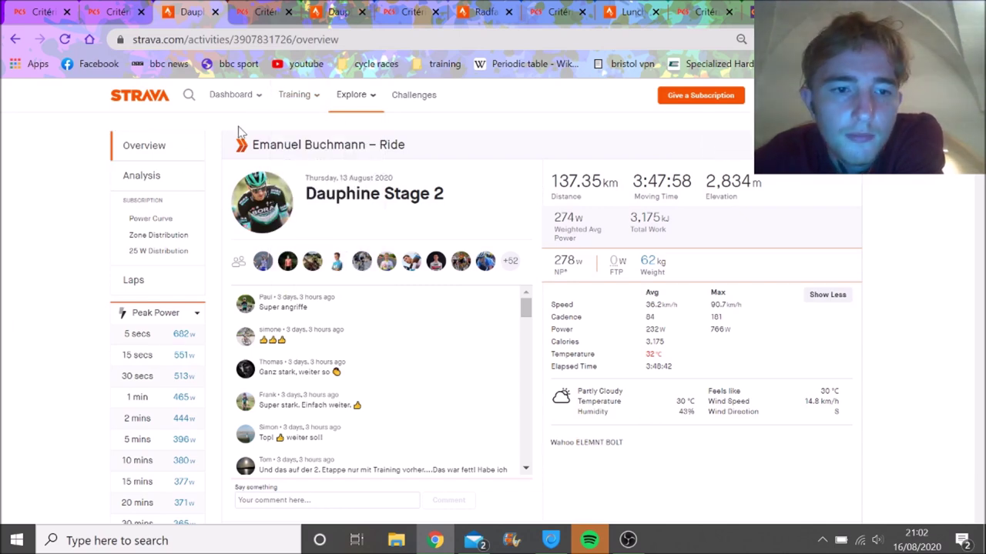
scroll(127, 443, down, 1)
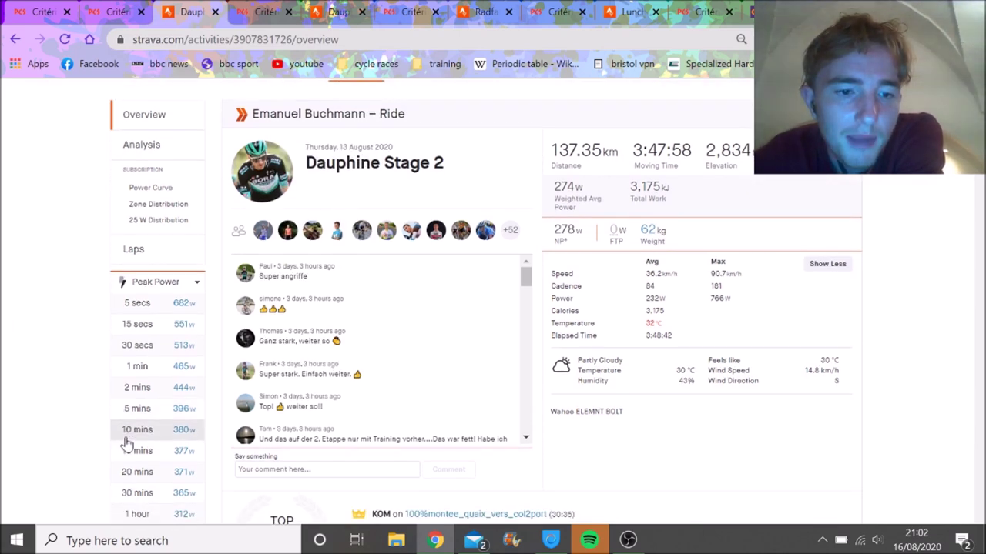
scroll(127, 443, down, 1)
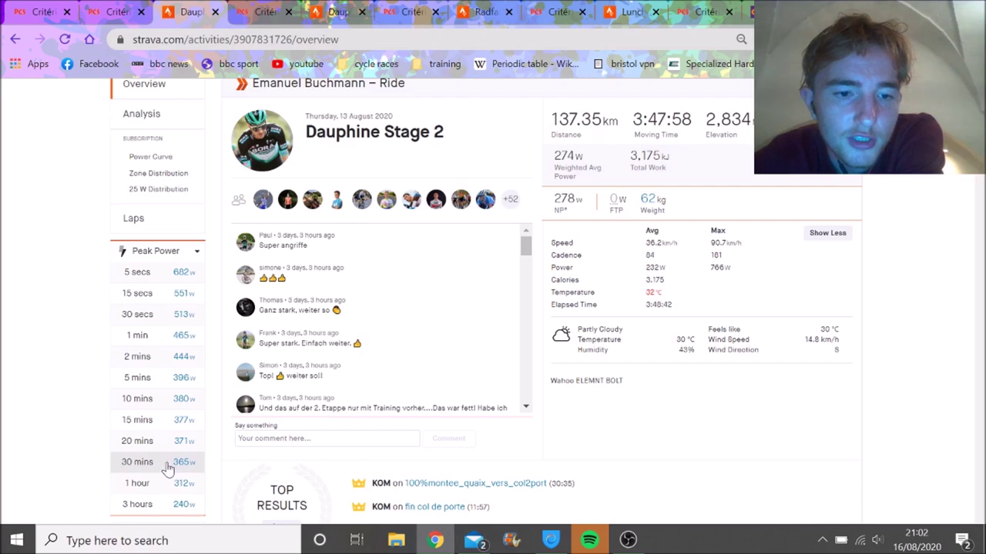
scroll(168, 468, up, 1)
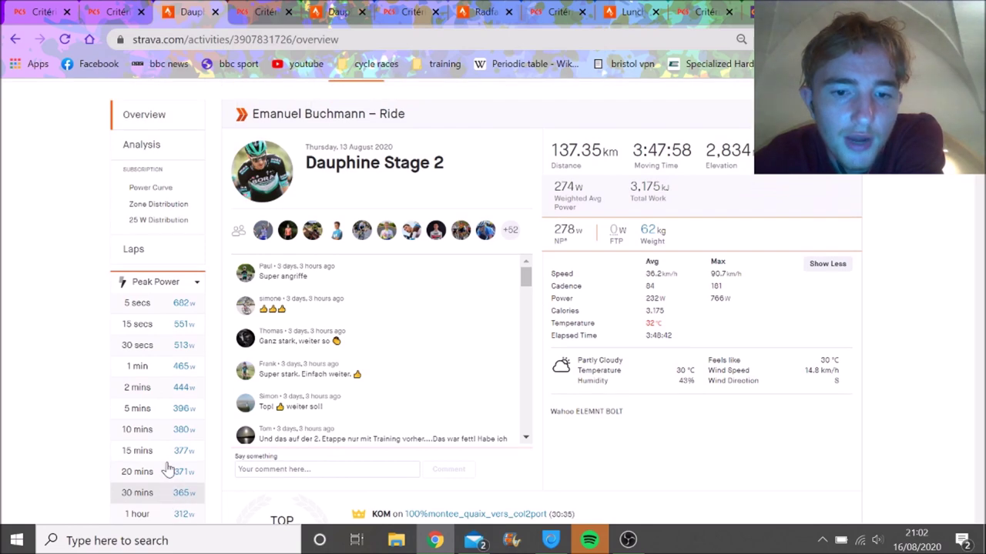
Return to the Stage 2 ride analysis and examine the power data for the Montée de Montaud segment
click(187, 151)
scroll(458, 194, down, 5)
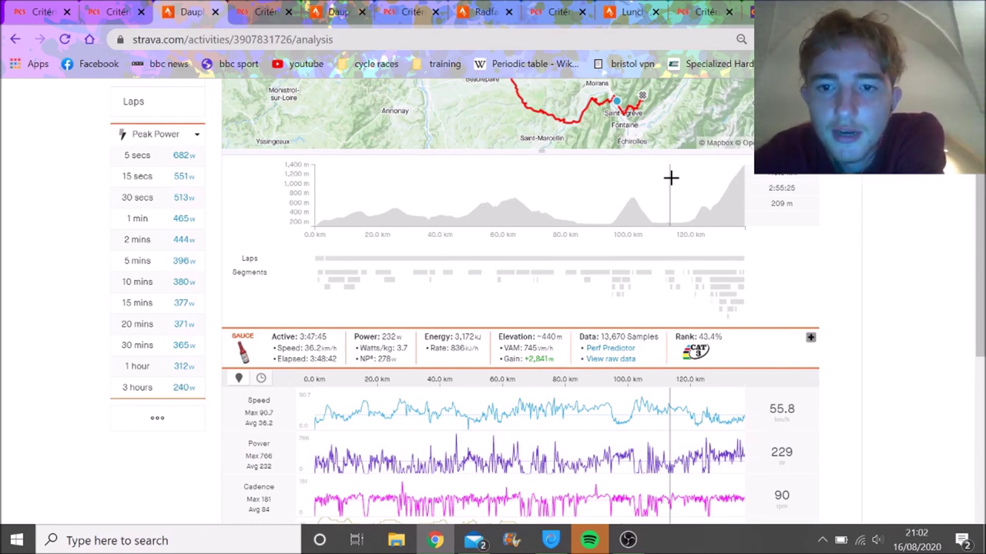
click(622, 282)
scroll(982, 253, down, 2)
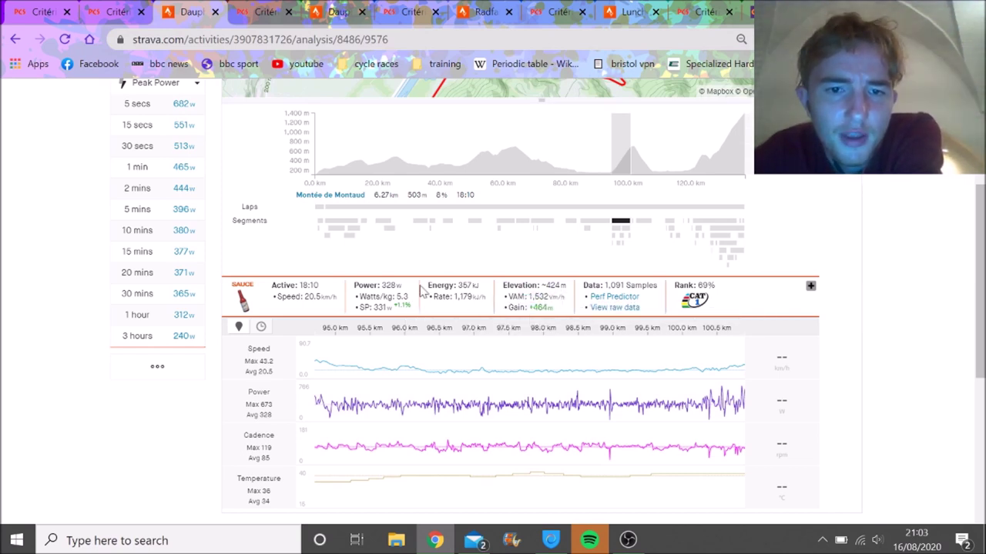
mouse_move(410, 298)
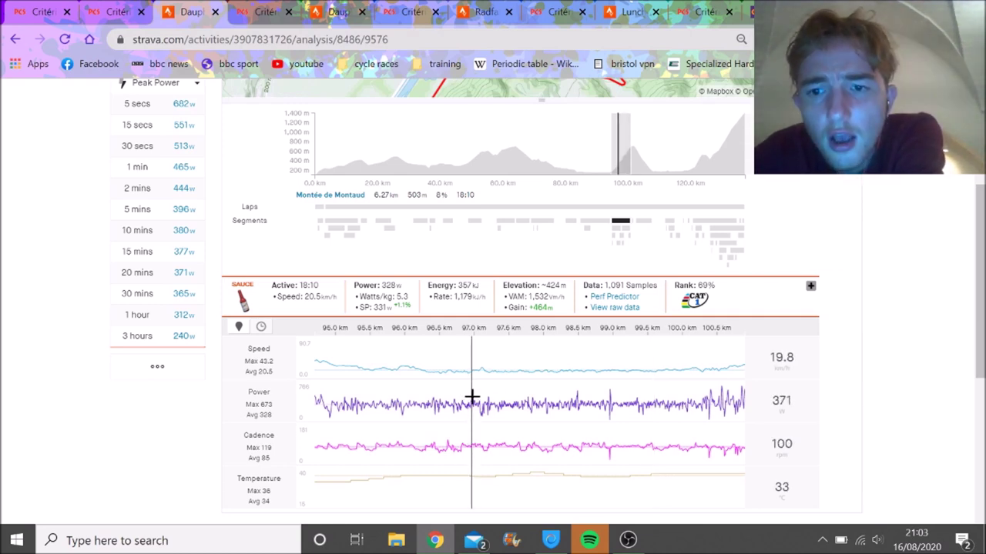
Show the 100%montee_quaix_vers_col2port segment and narrow the selection to the climb's last 8.2 km
click(600, 417)
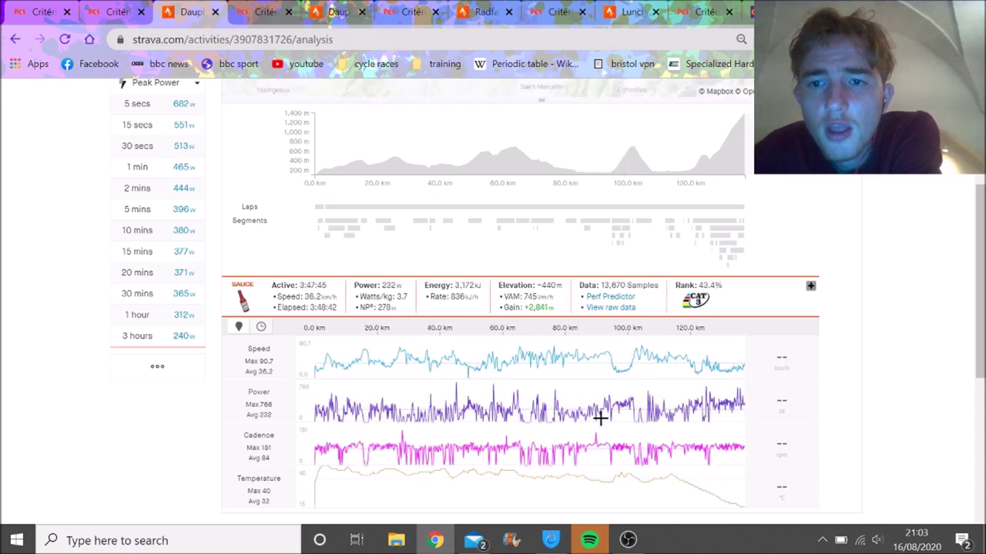
click(733, 229)
scroll(920, 210, up, 1)
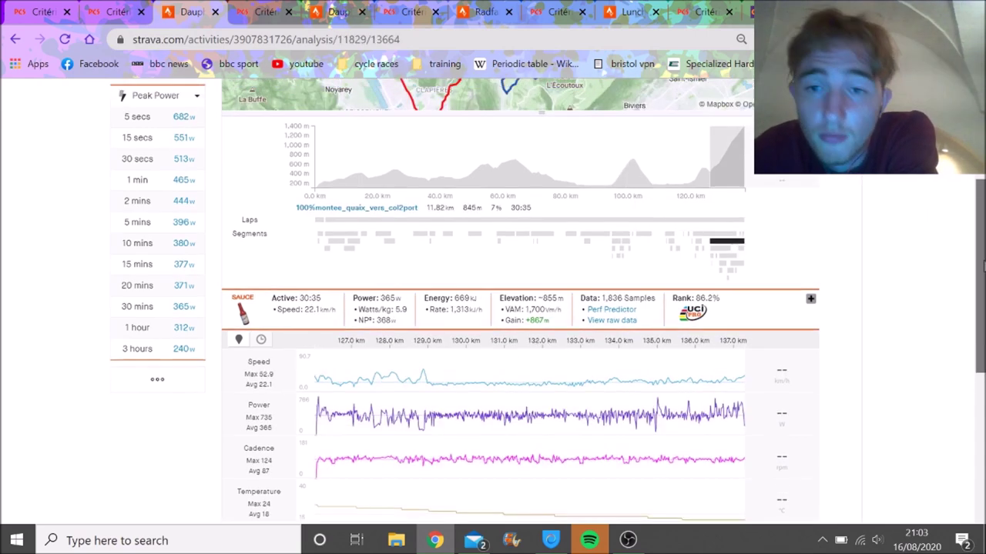
scroll(974, 283, down, 1)
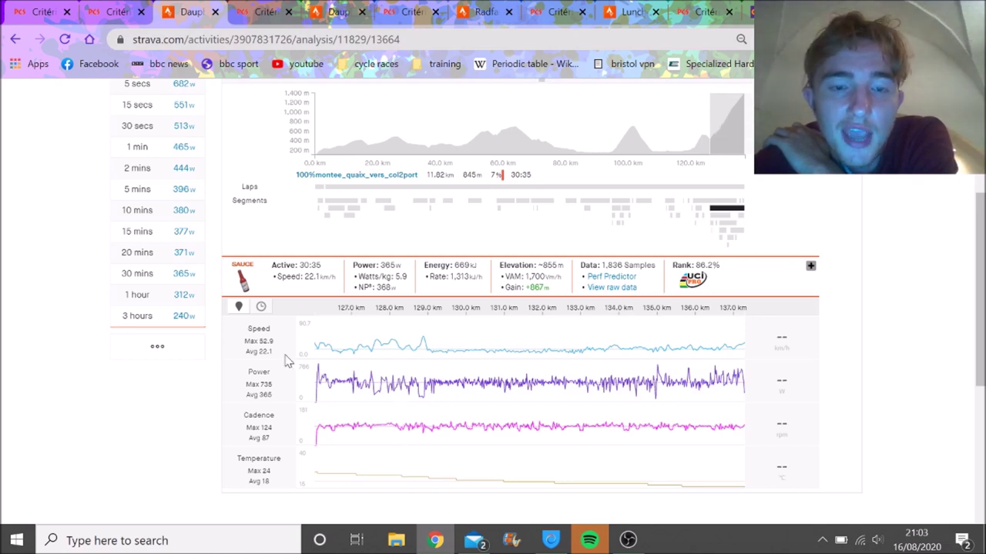
drag(429, 383, 958, 370)
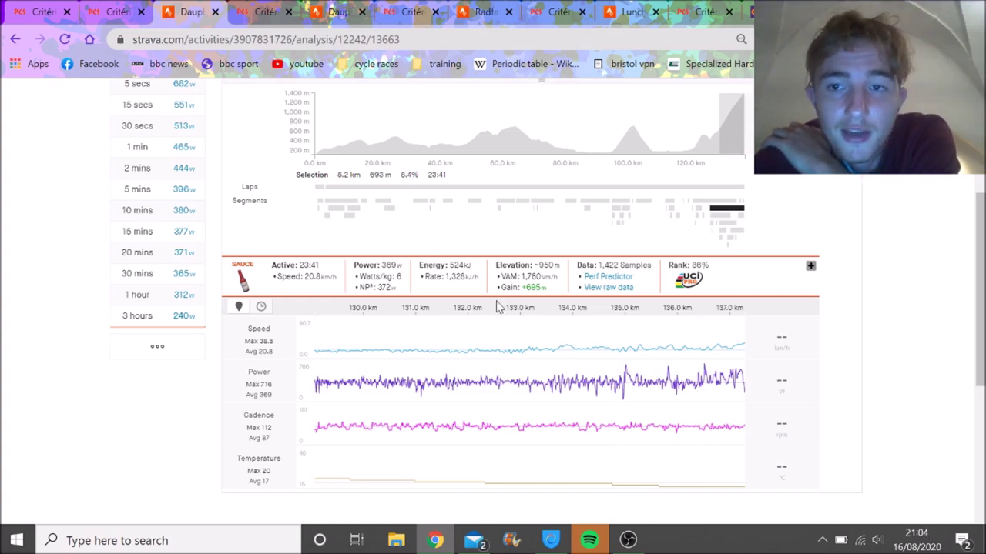
Clear the selection and examine the power data for the first 119.8 km of the stage before the final climb
click(704, 452)
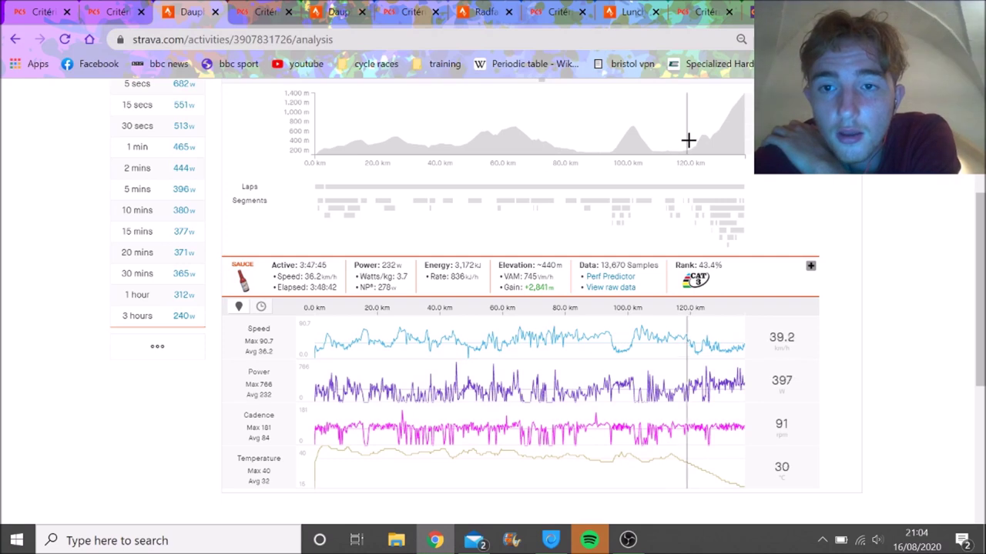
drag(687, 140, 267, 154)
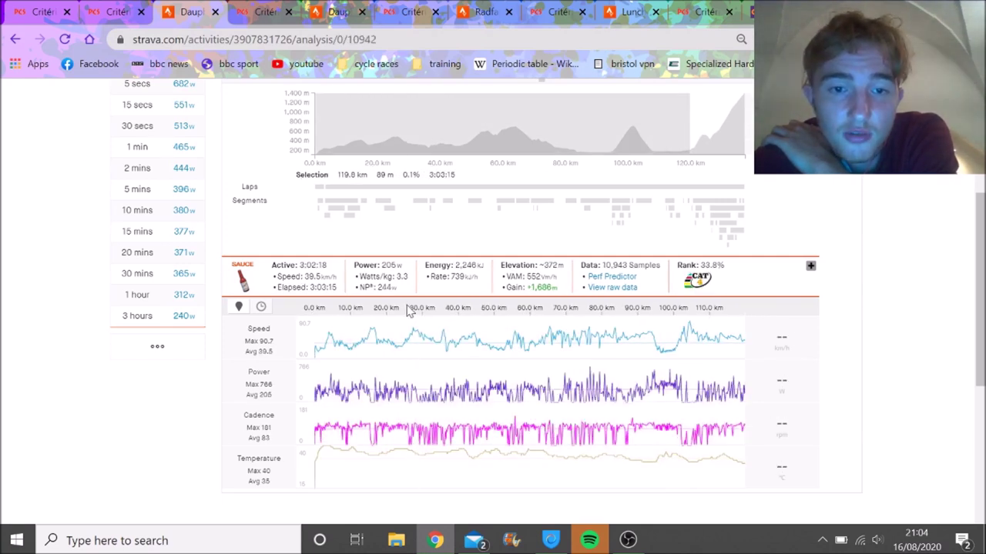
drag(410, 309, 381, 287)
click(381, 286)
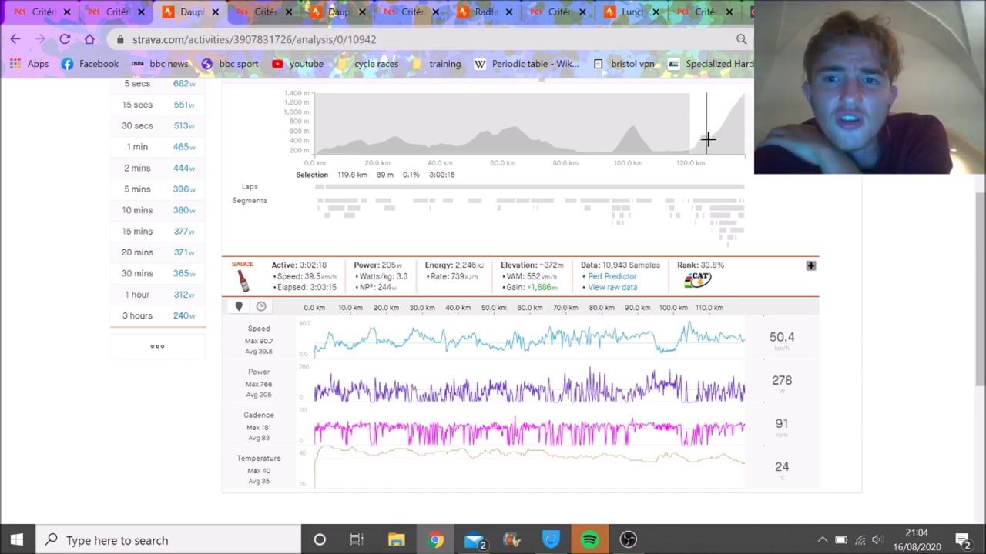
scroll(706, 137, up, 3)
scroll(904, 221, down, 3)
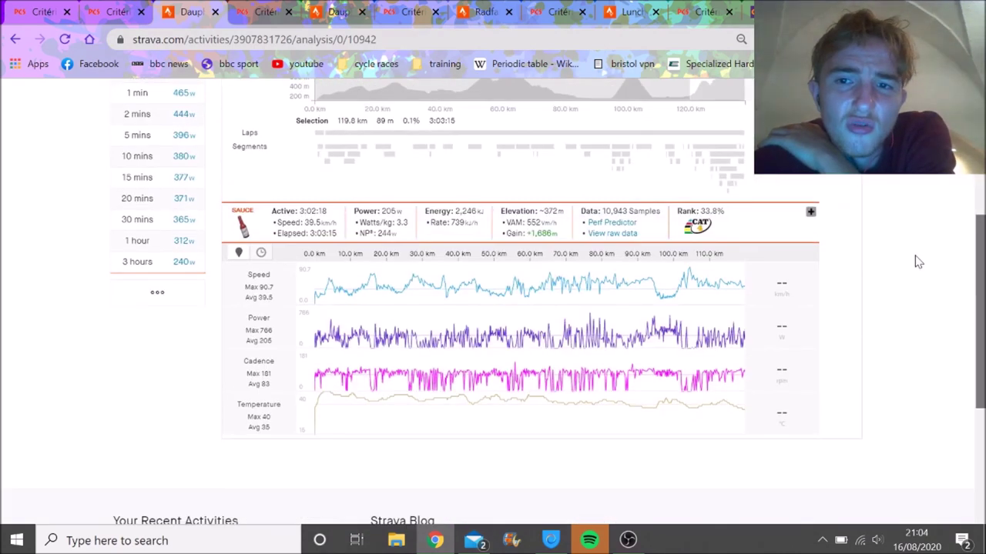
scroll(905, 220, up, 1)
Reselect the 100%montee_quaix_vers_col2port segment and narrow the selection to its last 2.4 km
click(717, 145)
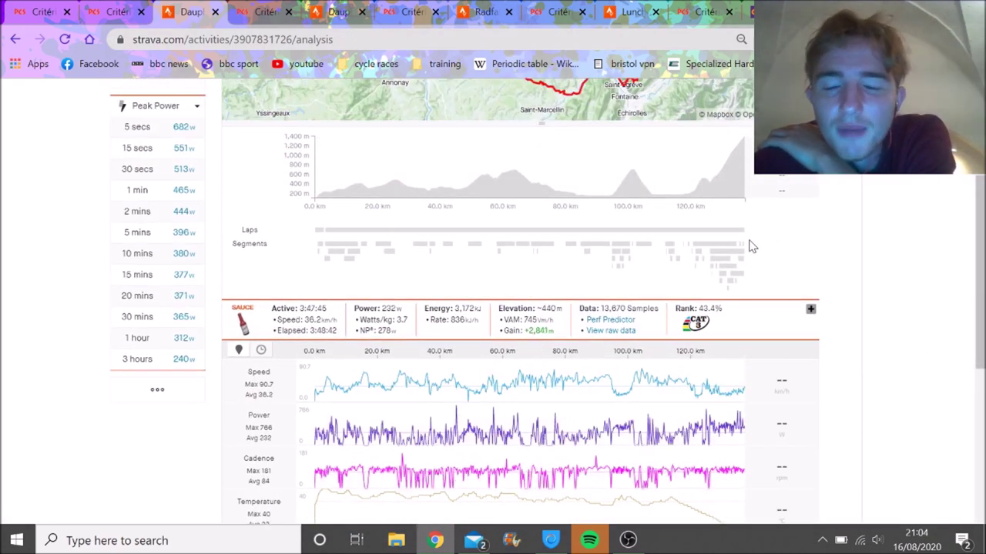
click(730, 251)
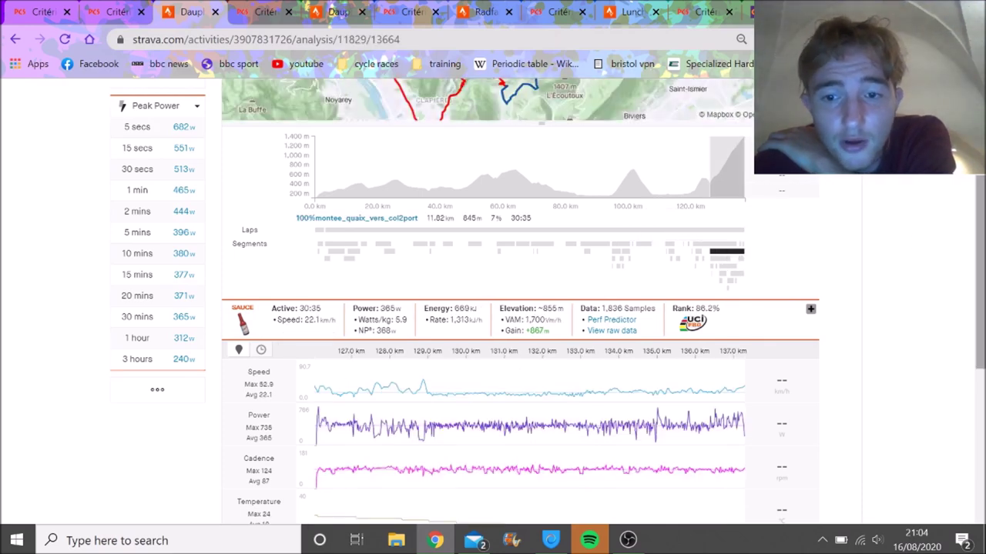
scroll(981, 285, down, 1)
drag(656, 389, 961, 406)
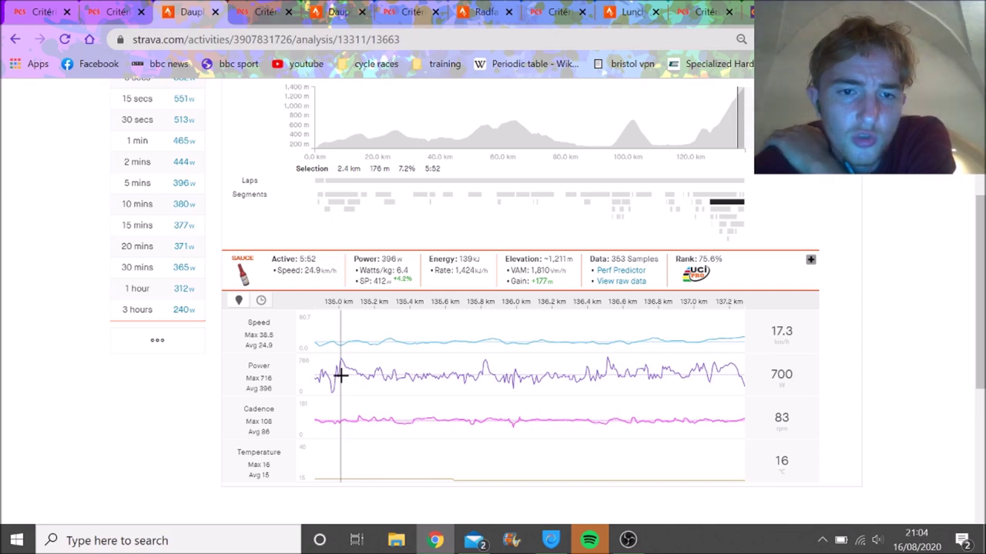
Narrow the power graph selection successively to about the last 1.4 km, 0.8 km and 0.5 km of the ride
drag(488, 393, 928, 418)
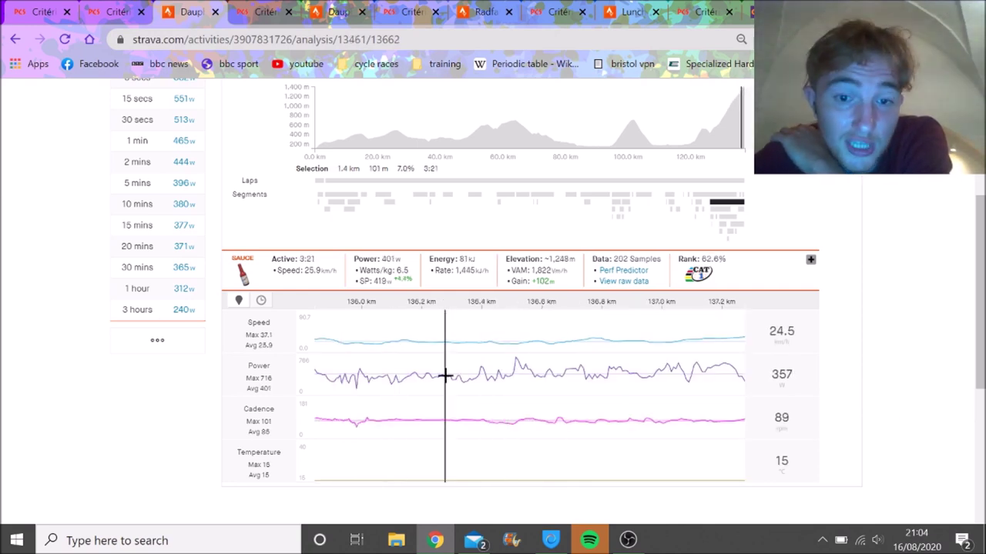
mouse_move(488, 363)
mouse_down()
mouse_move(931, 405)
mouse_move(932, 413)
mouse_up()
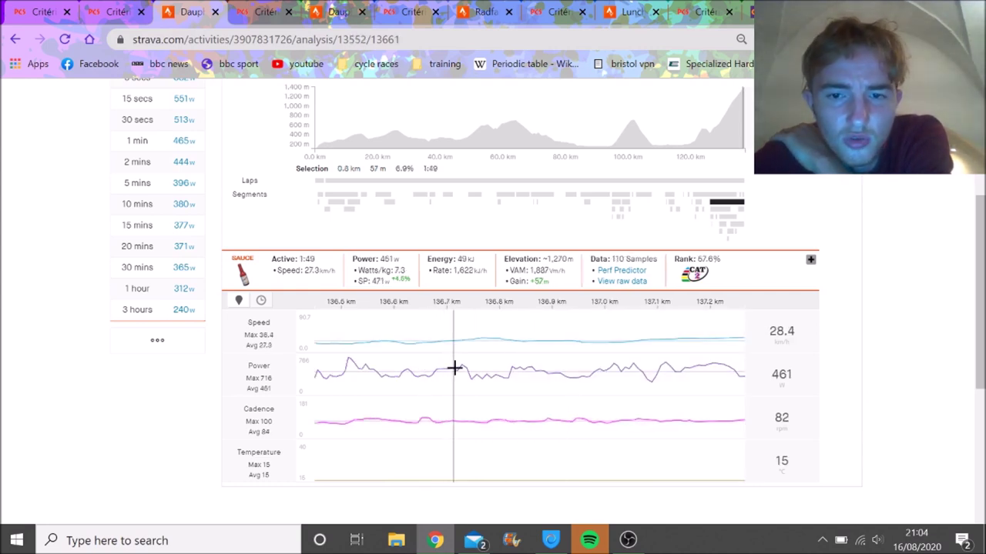
drag(454, 369, 742, 372)
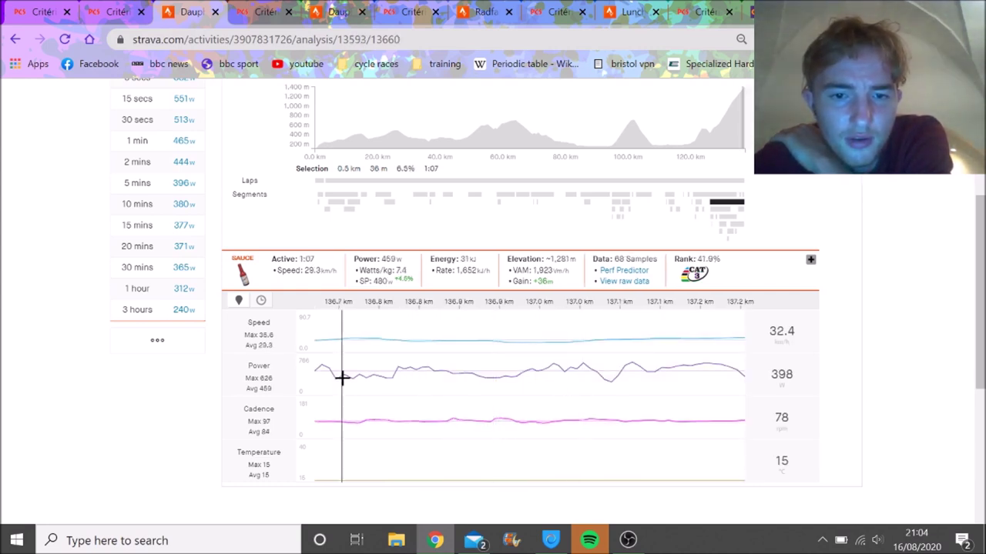
Narrow the selection to about the last 0.4 km of the ride and compare its power data with the Stage 2 results
drag(396, 387, 940, 406)
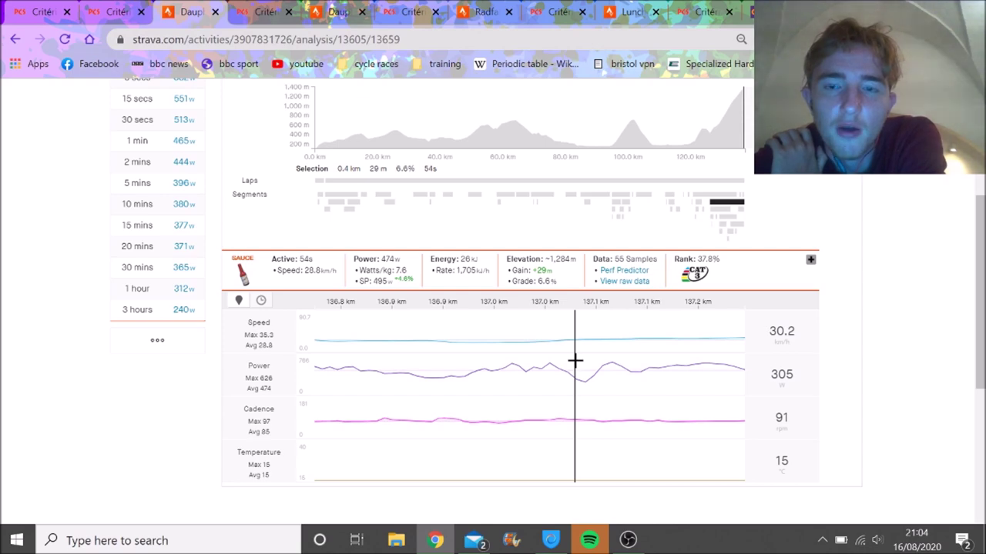
click(268, 12)
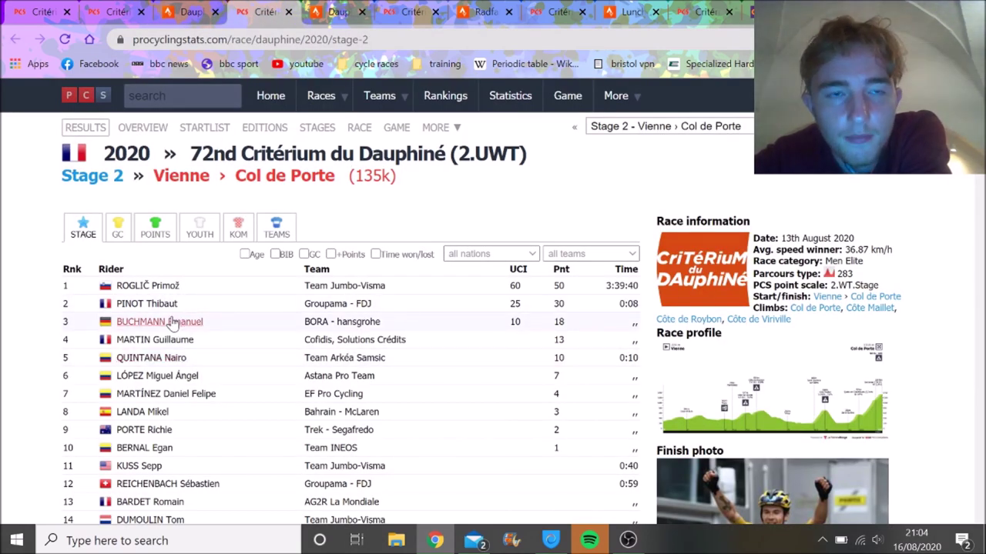
click(185, 12)
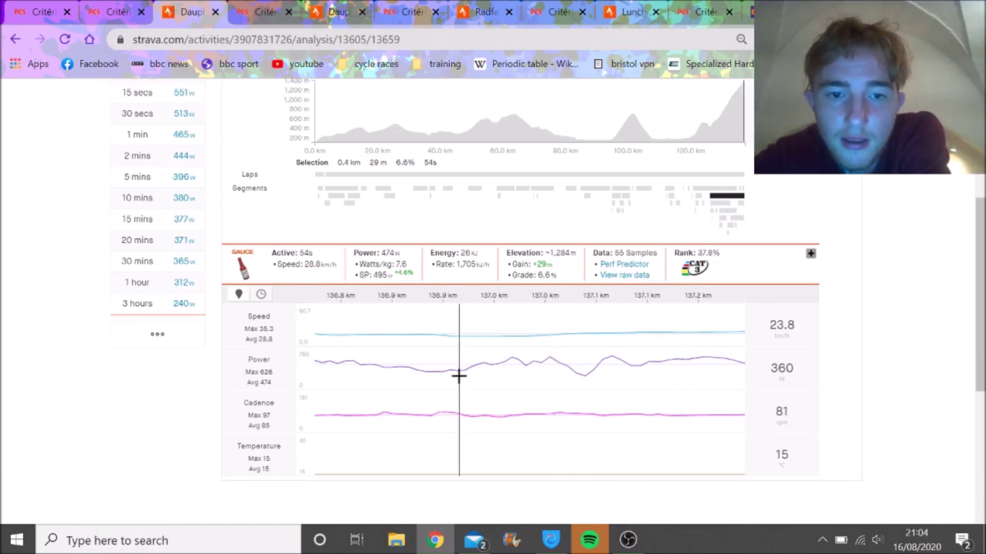
click(262, 12)
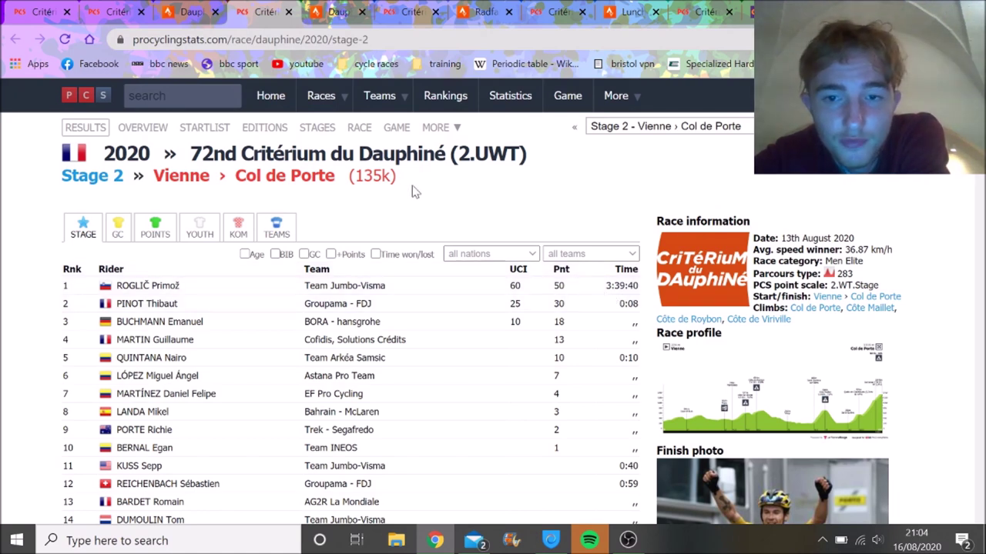
click(189, 11)
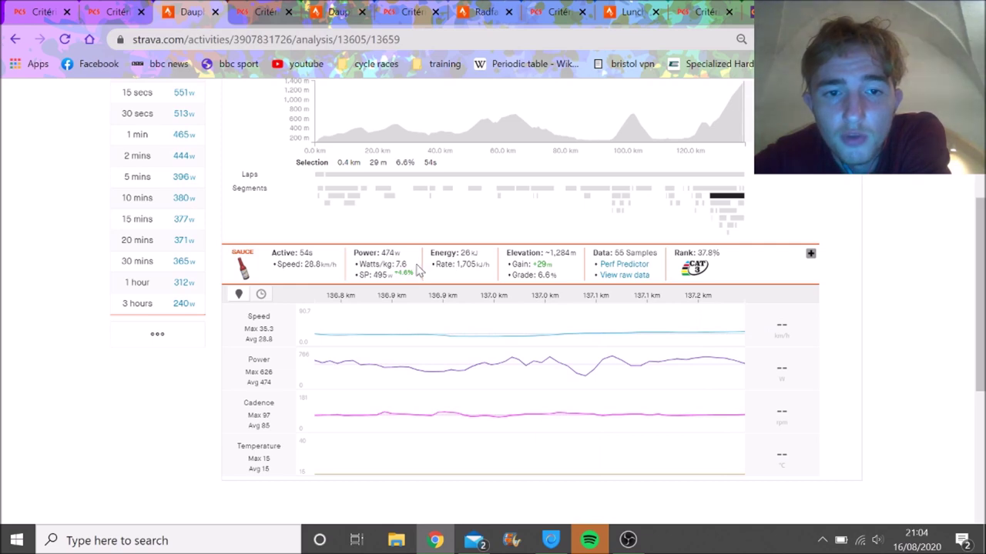
Clear the ride selection and close the Stage 2 ride and the Stage 2 results page
click(707, 138)
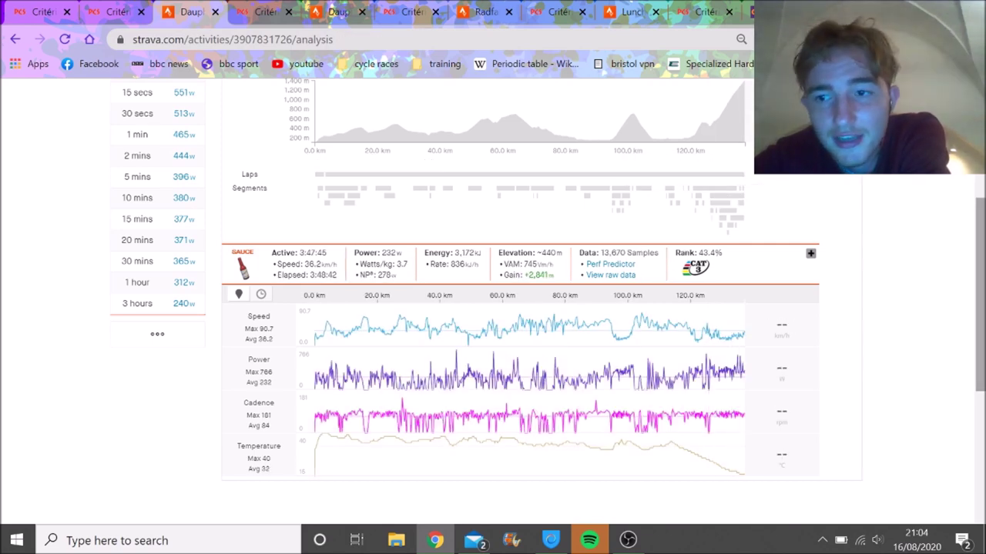
scroll(721, 200, up, 4)
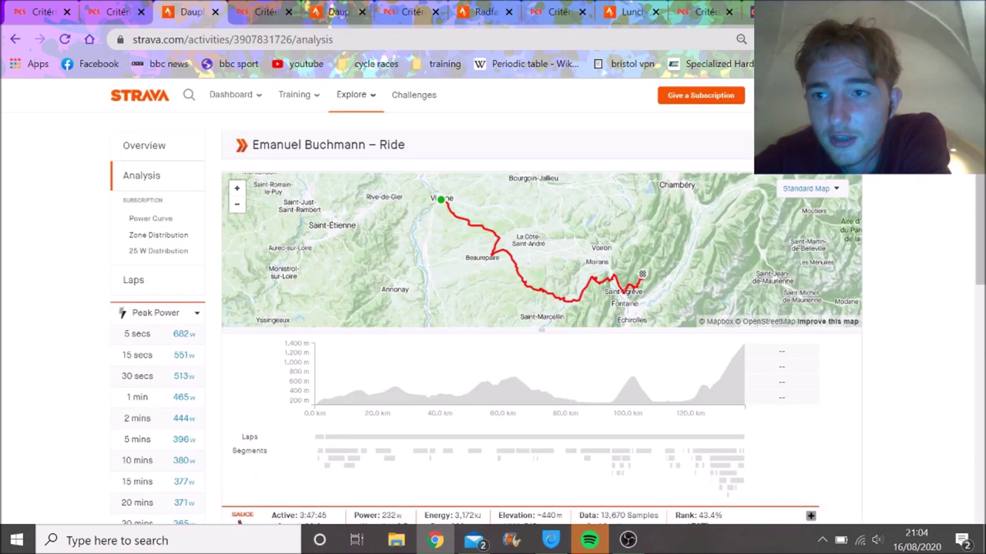
click(216, 12)
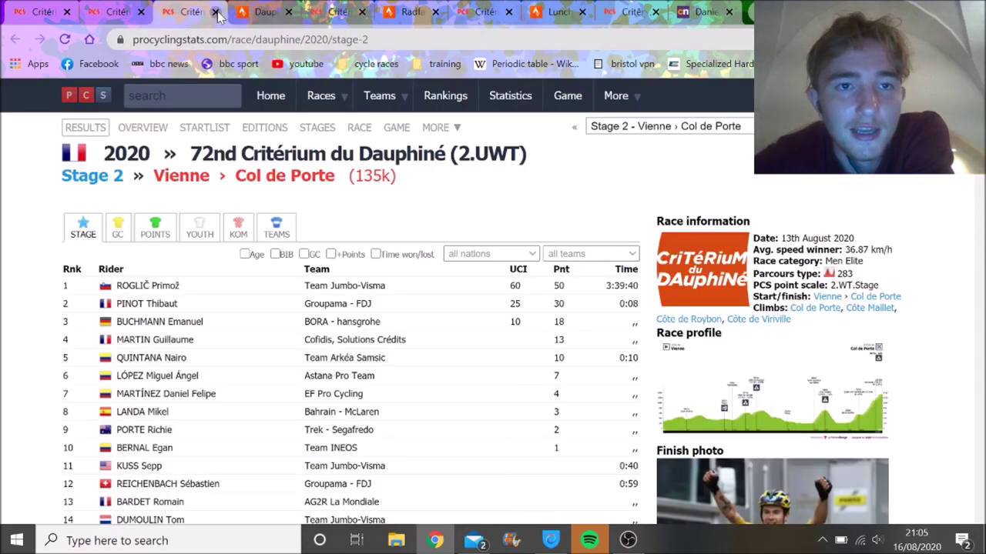
click(215, 12)
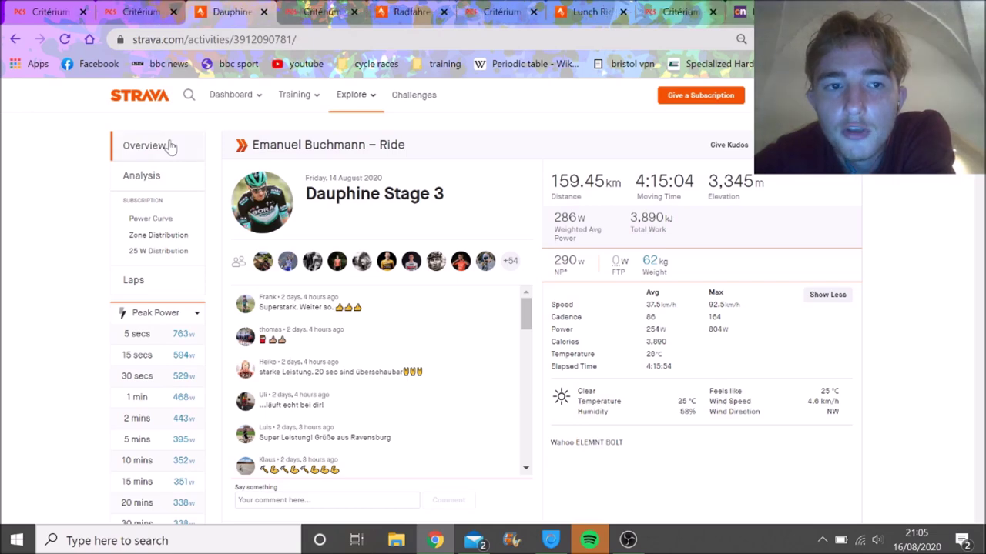
Open the analysis of the Dauphine Stage 3 ride and select the 18.1 km climb up to the highest summit
click(143, 176)
scroll(164, 178, down, 3)
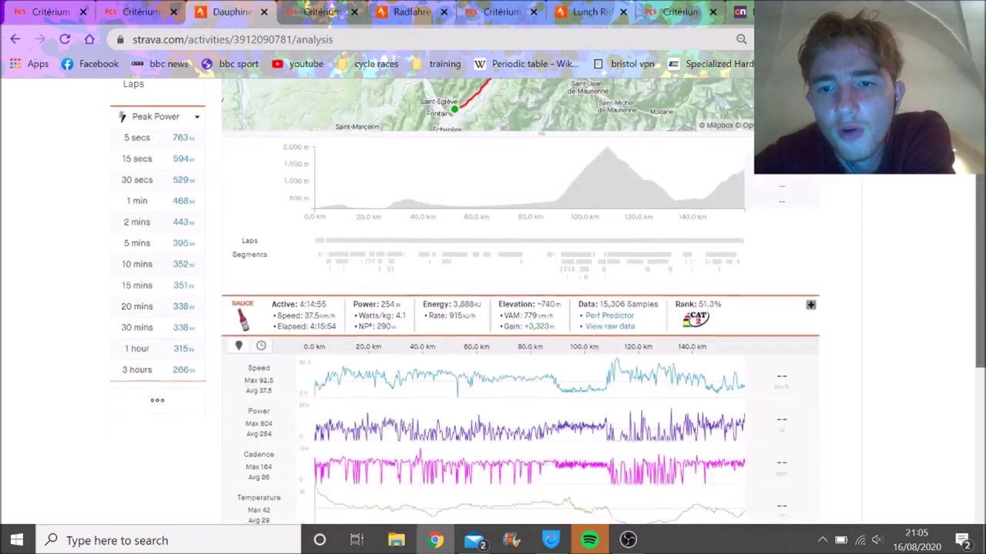
click(576, 226)
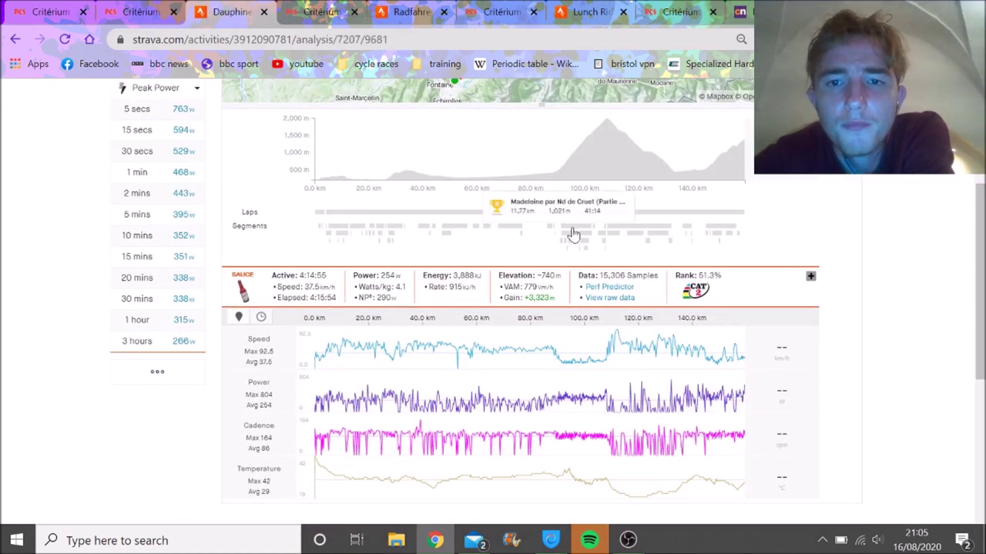
click(610, 158)
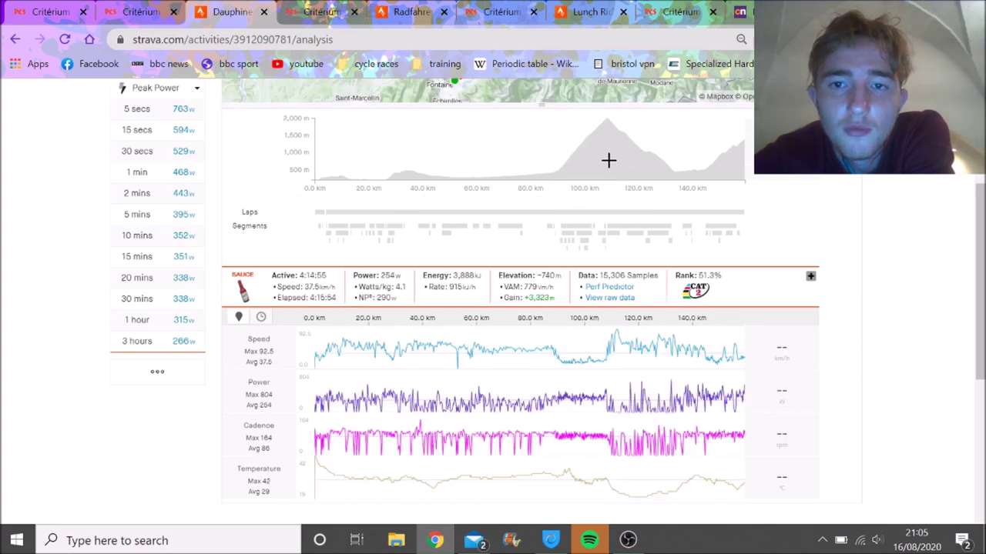
drag(607, 159, 559, 159)
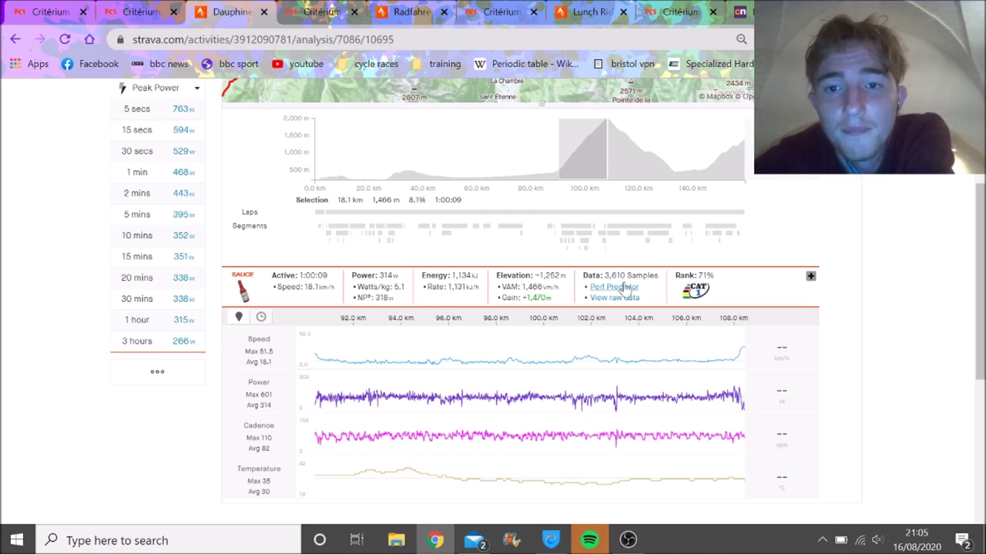
Check the First Part of the Madeleine Descent segment and switch to the MONTEE S LAURENT DE LA COTE/D117 VAL THORENS (S.B) segment
click(612, 242)
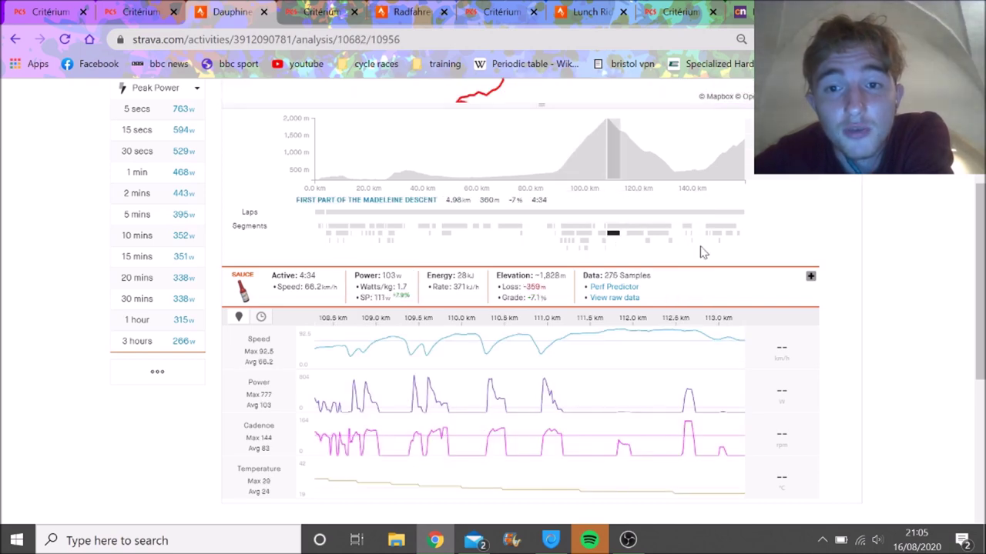
click(638, 164)
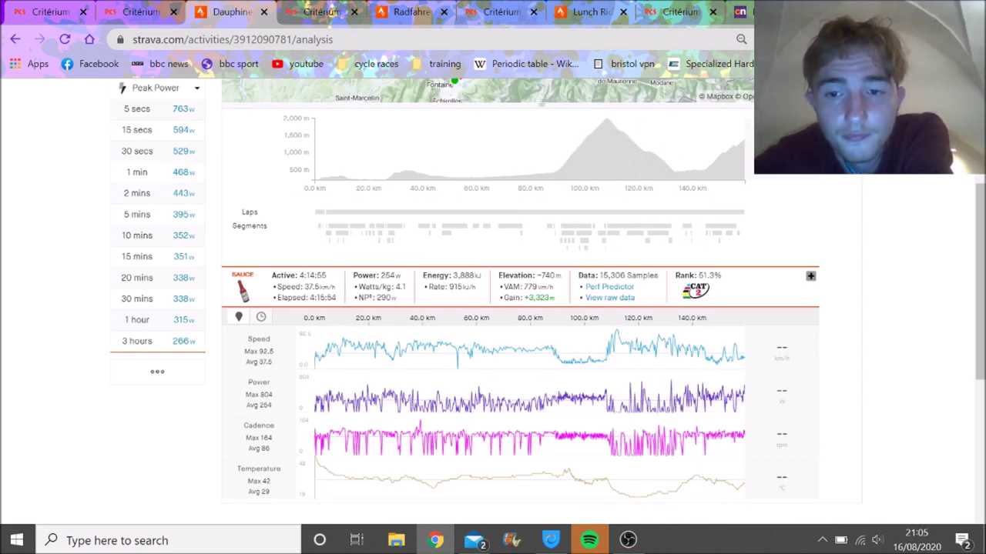
scroll(739, 278, up, 1)
click(718, 248)
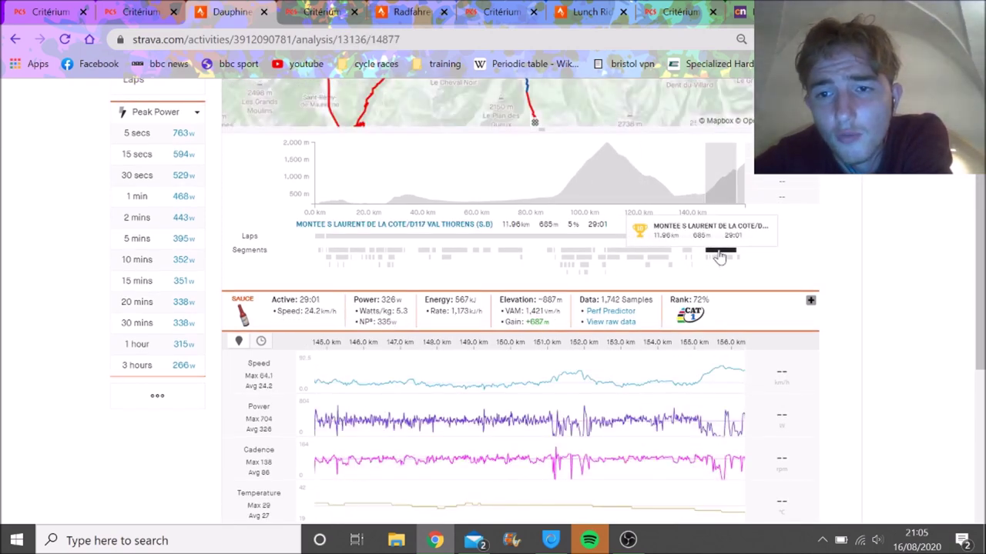
Examine the Stage 3 route on the map around the final climb and the mountains beyond the finish
scroll(539, 308, up, 2)
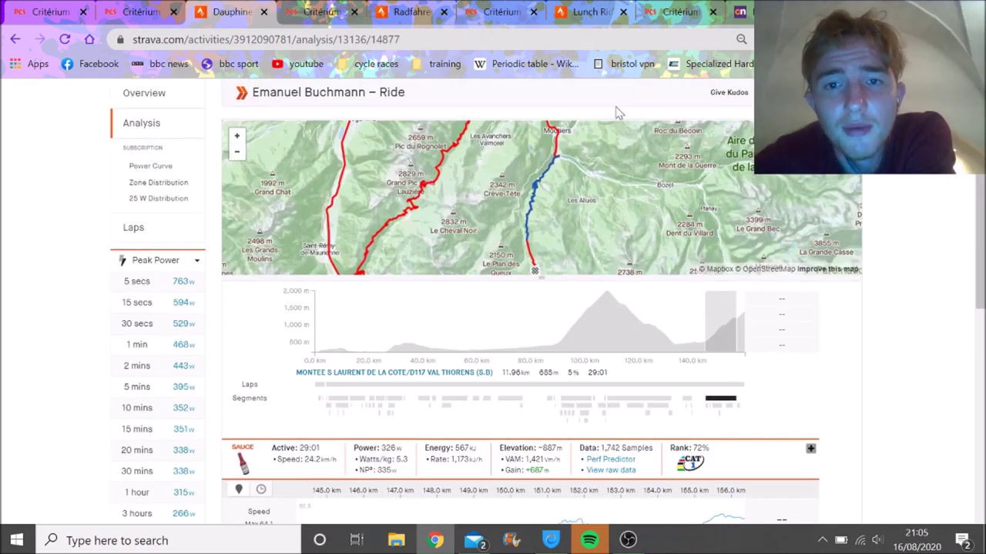
mouse_move(547, 159)
mouse_down()
mouse_move(523, 157)
mouse_move(521, 127)
mouse_move(534, 151)
mouse_move(541, 212)
mouse_move(468, 133)
mouse_up()
mouse_move(713, 199)
mouse_down()
mouse_move(640, 179)
mouse_move(836, 346)
mouse_up()
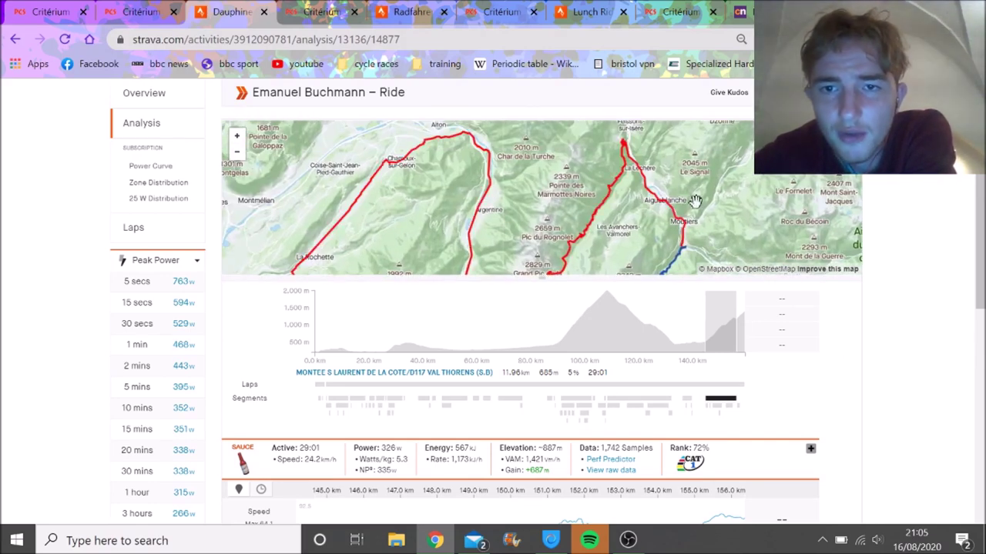
drag(695, 201, 623, 115)
drag(620, 205, 595, 161)
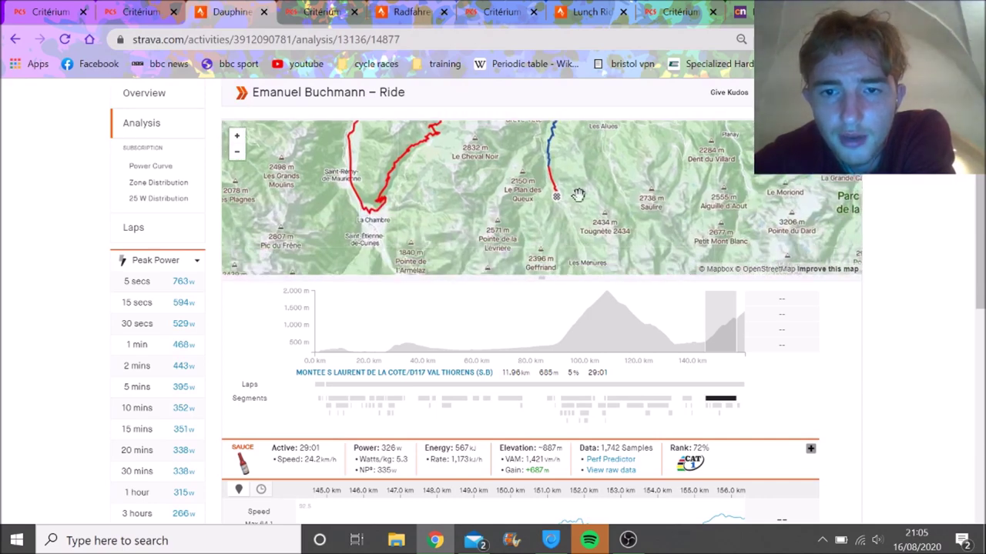
drag(599, 248, 567, 159)
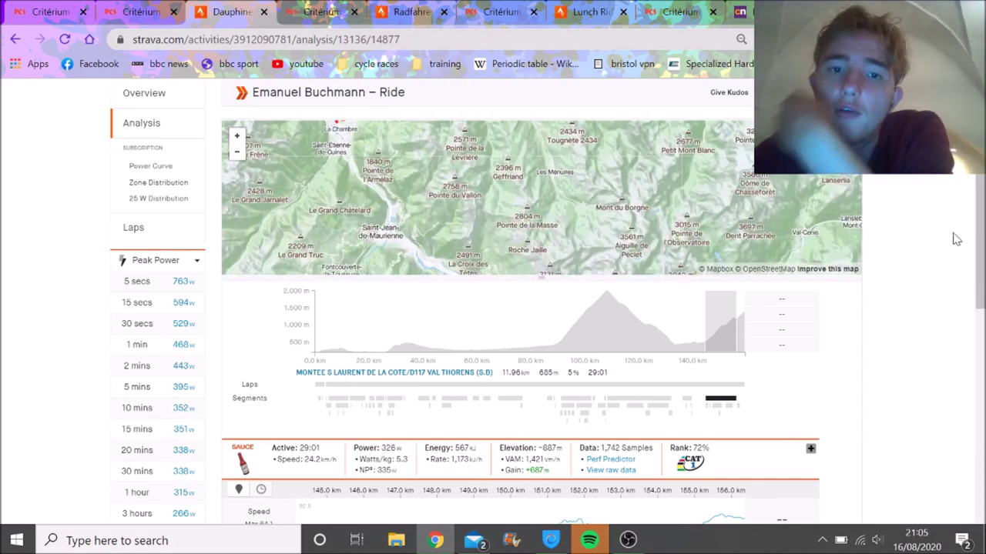
scroll(940, 247, up, 1)
drag(570, 290, 569, 343)
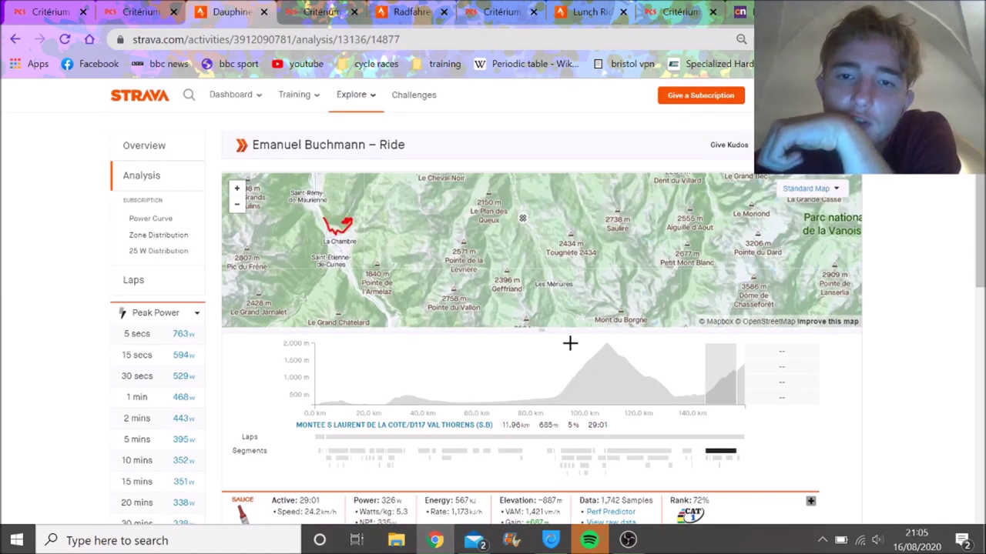
drag(979, 194, 972, 270)
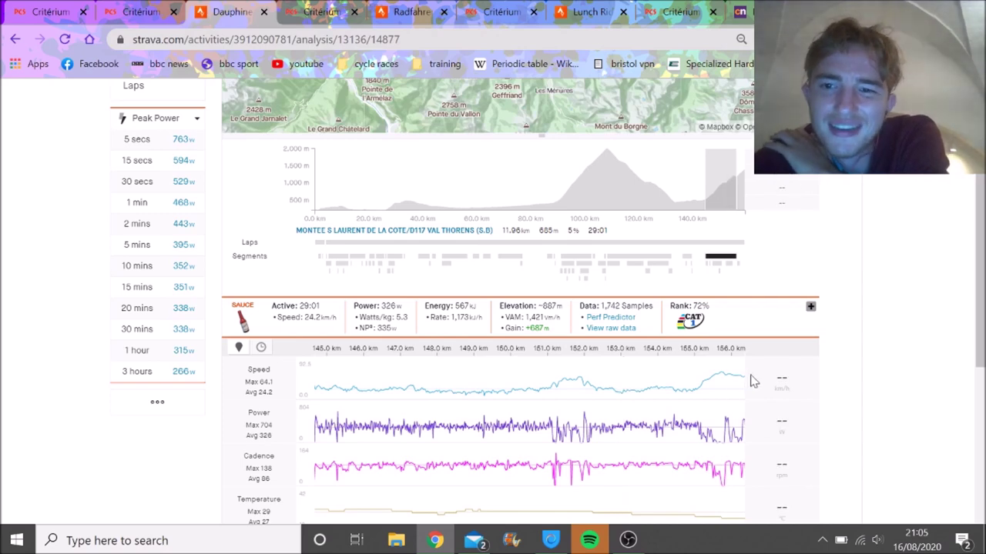
Clear the segment, select the final 14.1 km of the ride and narrow it to the first 5.7 km of the climb
click(744, 177)
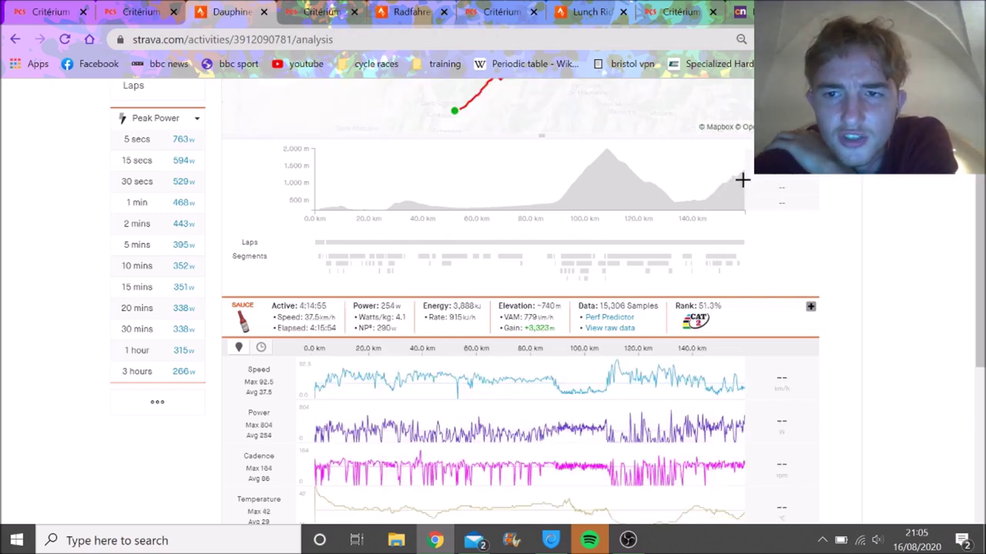
drag(762, 189, 972, 204)
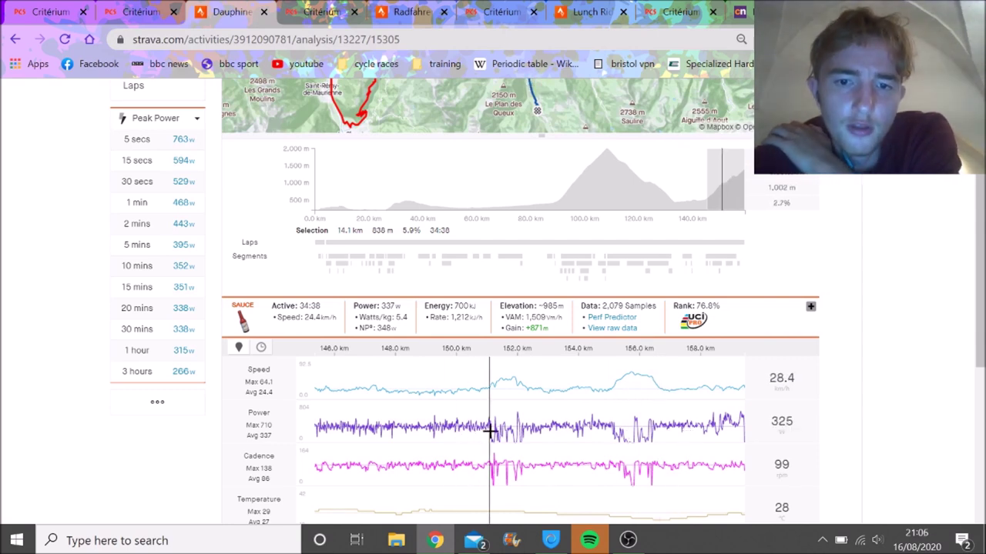
drag(488, 416, 277, 414)
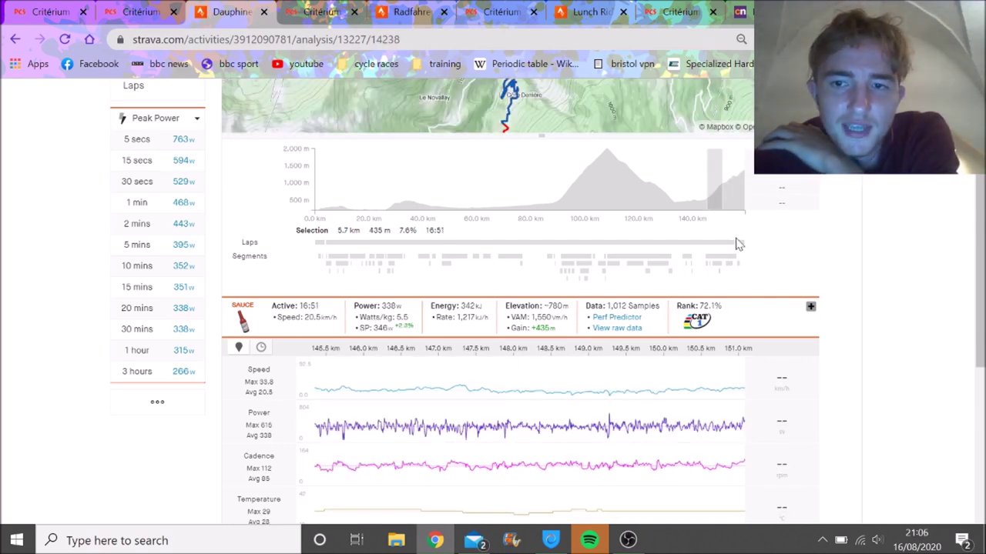
Reselect the MONTEE S LAURENT DE LA COTE/D117 VAL THORENS (S.B) segment and narrow it to the 2.7 km section between the two fast stretches
click(724, 258)
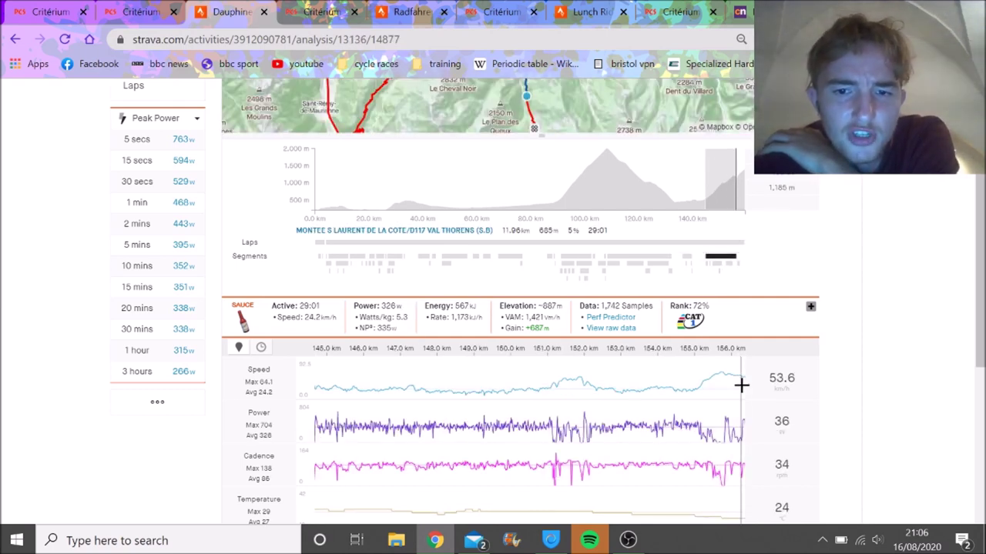
mouse_move(596, 387)
mouse_down()
mouse_move(722, 381)
mouse_move(698, 381)
mouse_up()
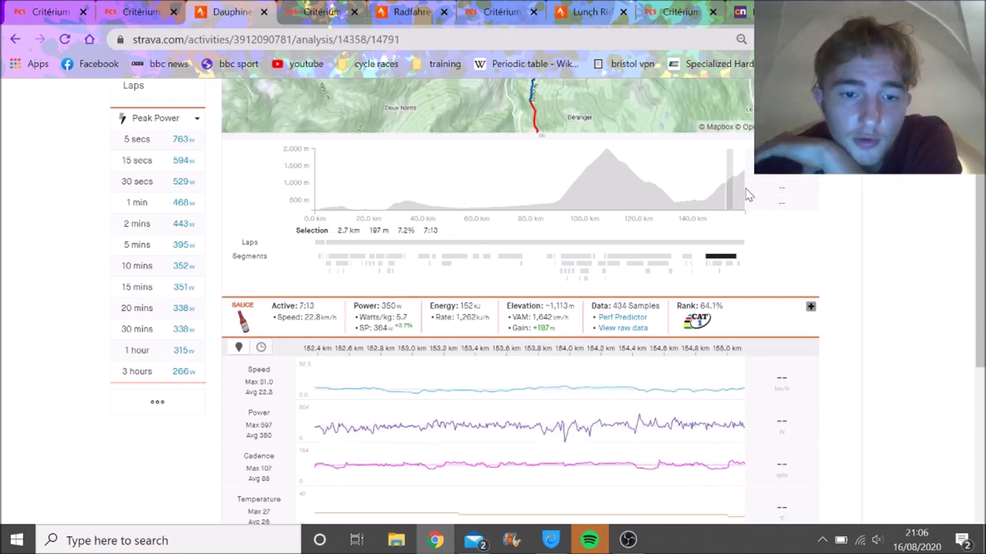
Select the final 2.8 km of the ride and narrow it successively to about 0.7, 0.6, 0.5 and 0.4 km near the finish
drag(742, 194, 924, 226)
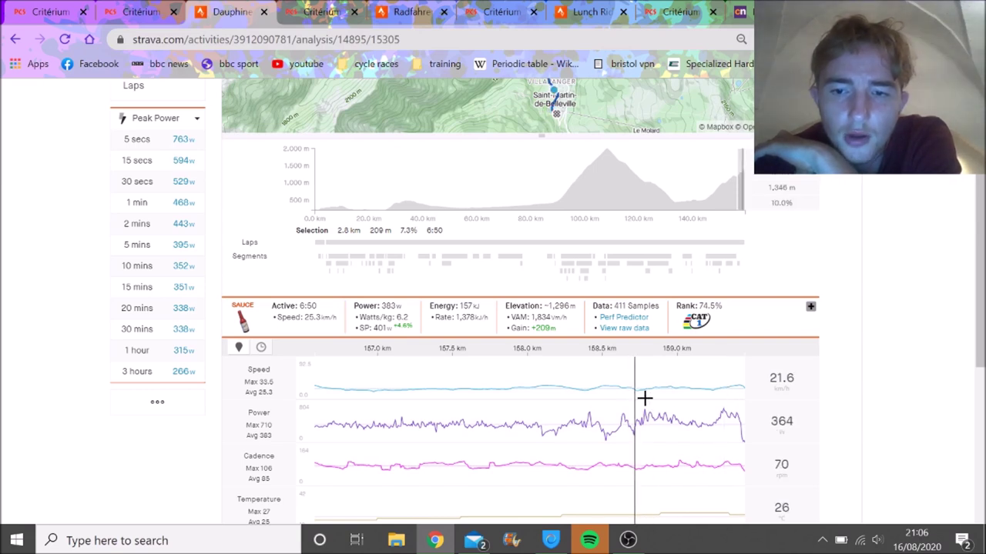
drag(636, 398, 743, 398)
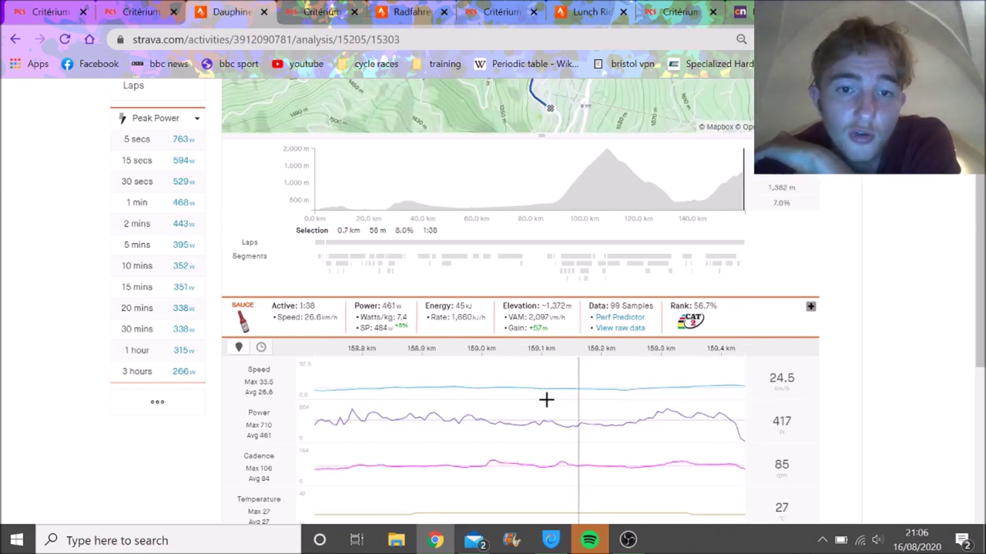
drag(335, 407, 821, 371)
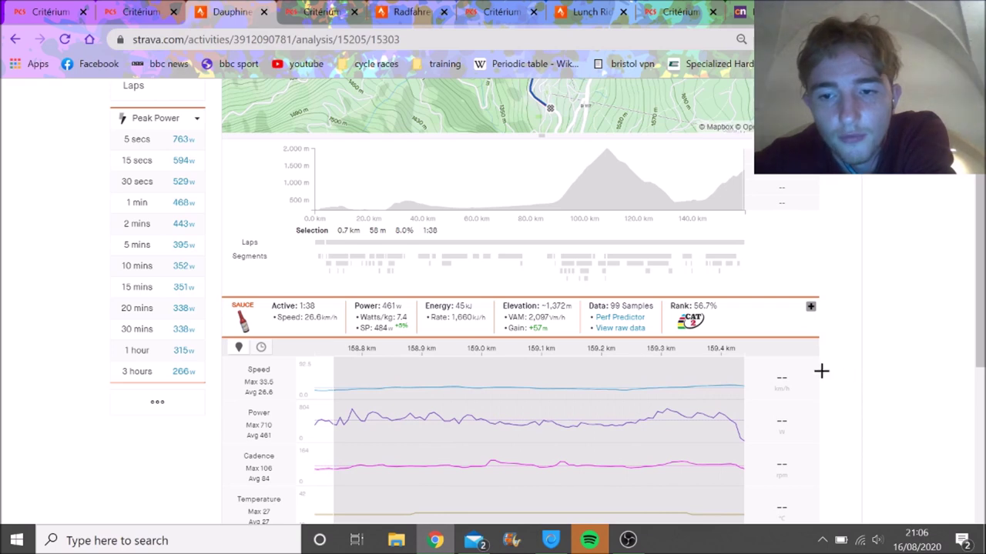
drag(747, 361, 739, 368)
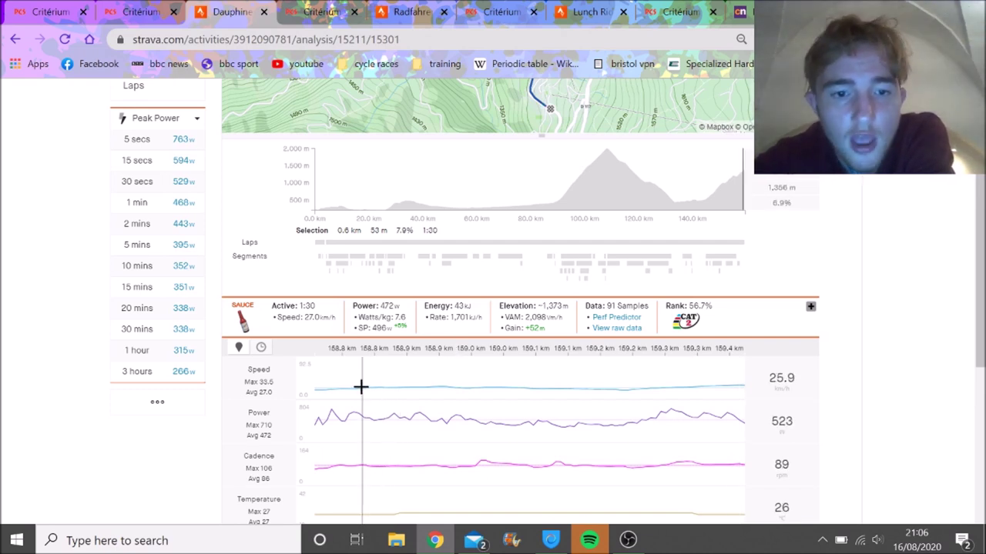
drag(366, 387, 743, 389)
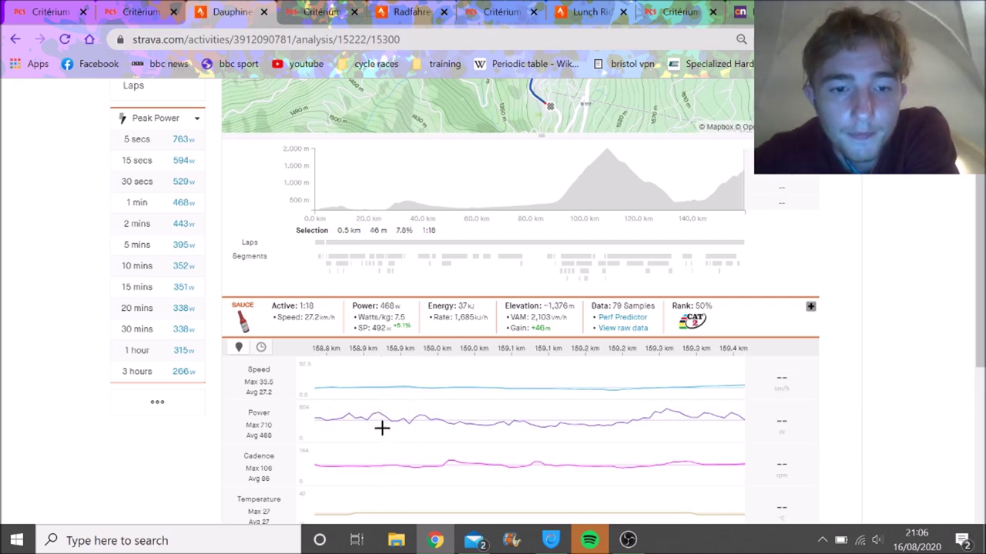
drag(381, 427, 982, 441)
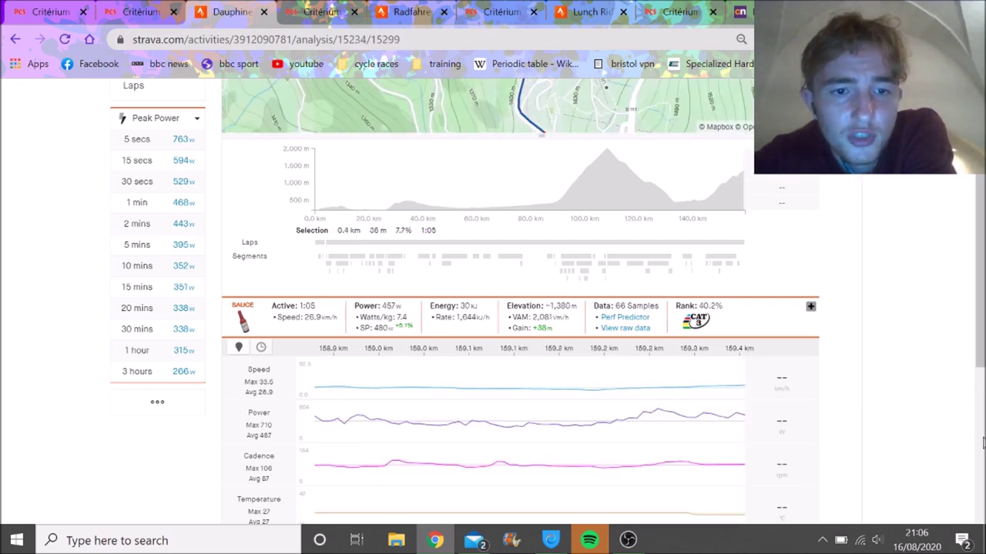
View the Stage 3 results and close the Stage 3 ride page
click(284, 10)
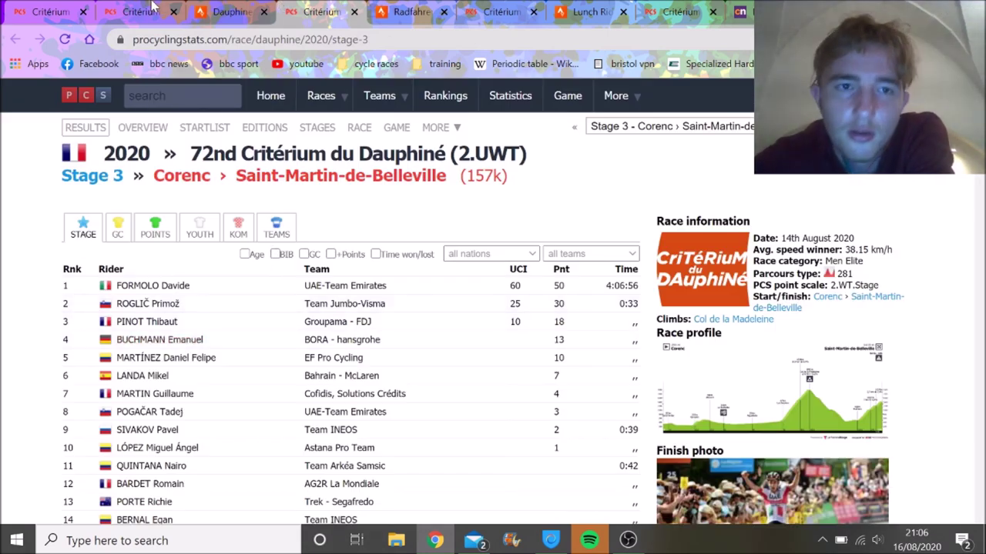
click(248, 14)
click(265, 12)
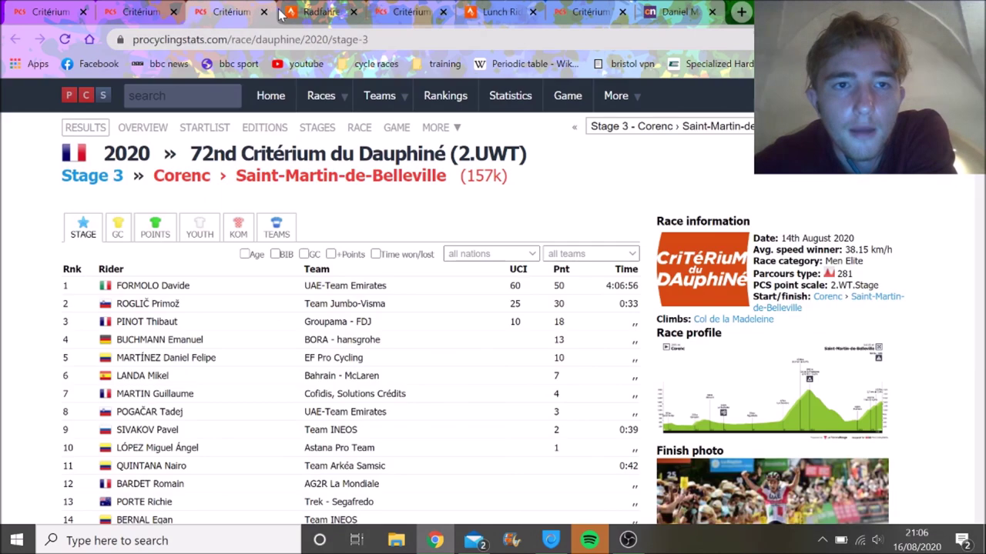
Close the Stage 3 results, open the Radfahren ride's overview and check the list of stage winners
click(264, 12)
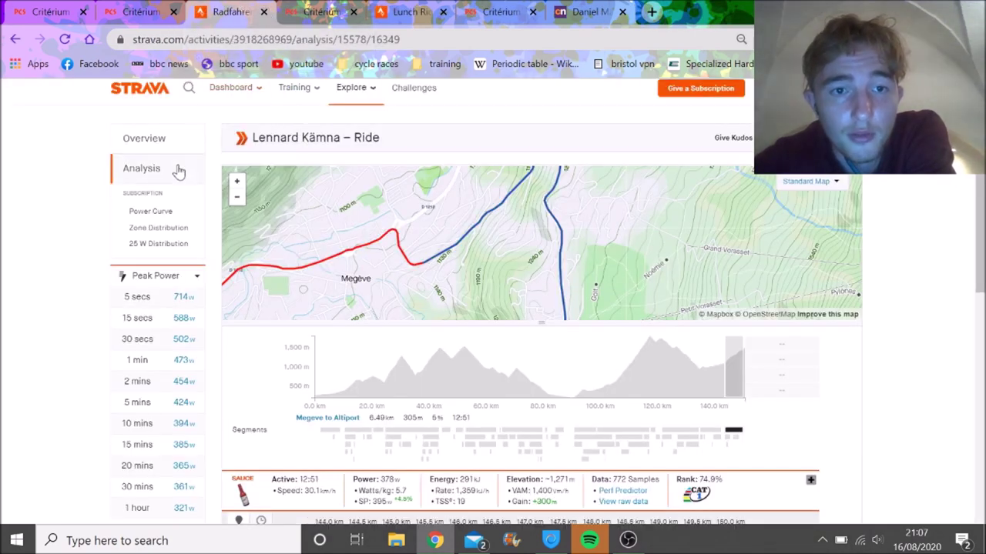
click(162, 145)
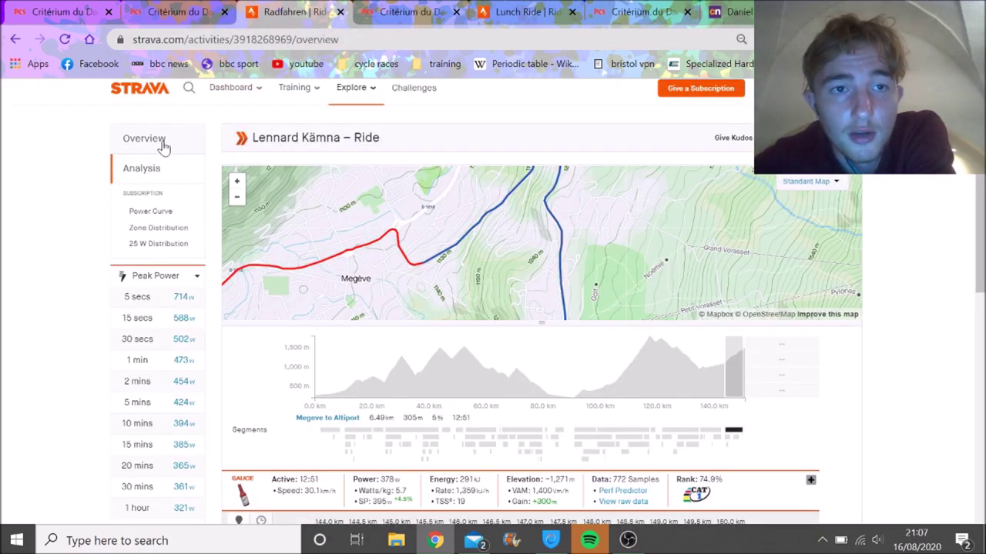
click(179, 12)
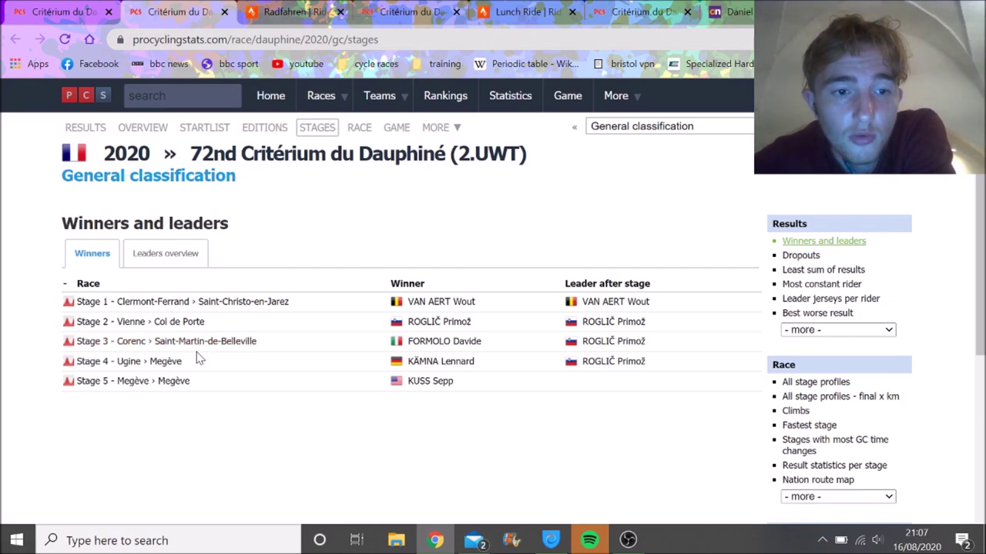
click(248, 6)
Open the Radfahren ride's analysis and examine the 1ère partie descente col de plan bois segment's data graphs
click(162, 176)
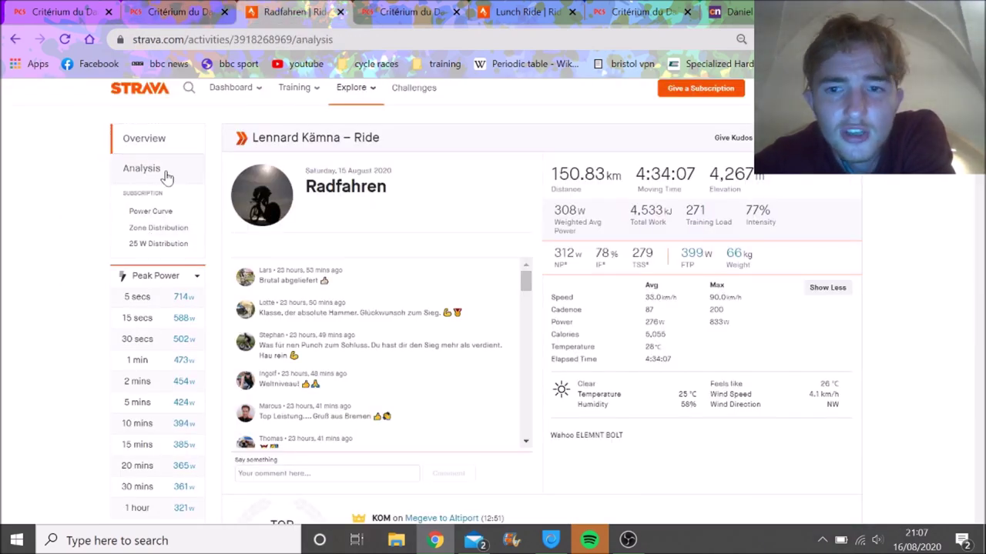
scroll(982, 231, down, 2)
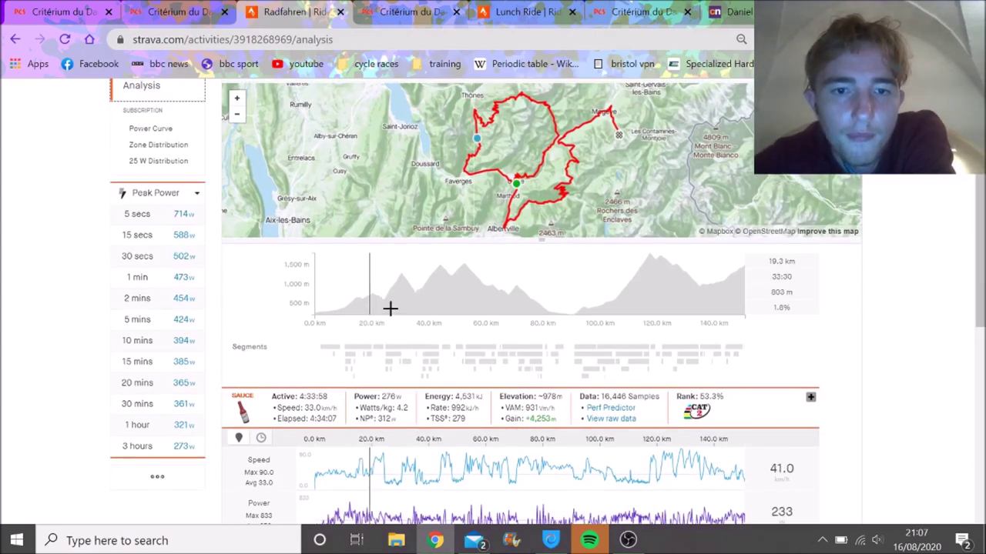
click(404, 361)
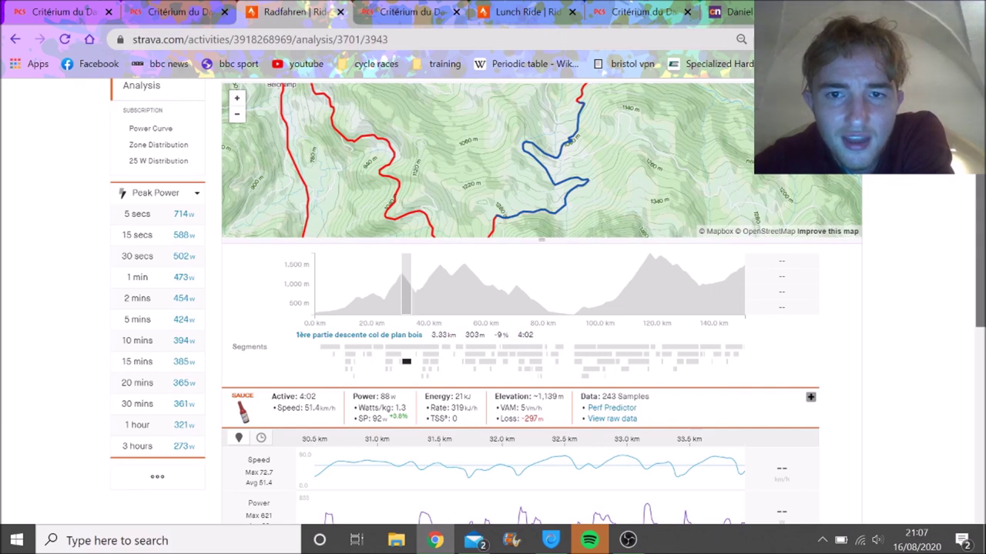
drag(980, 262, 981, 302)
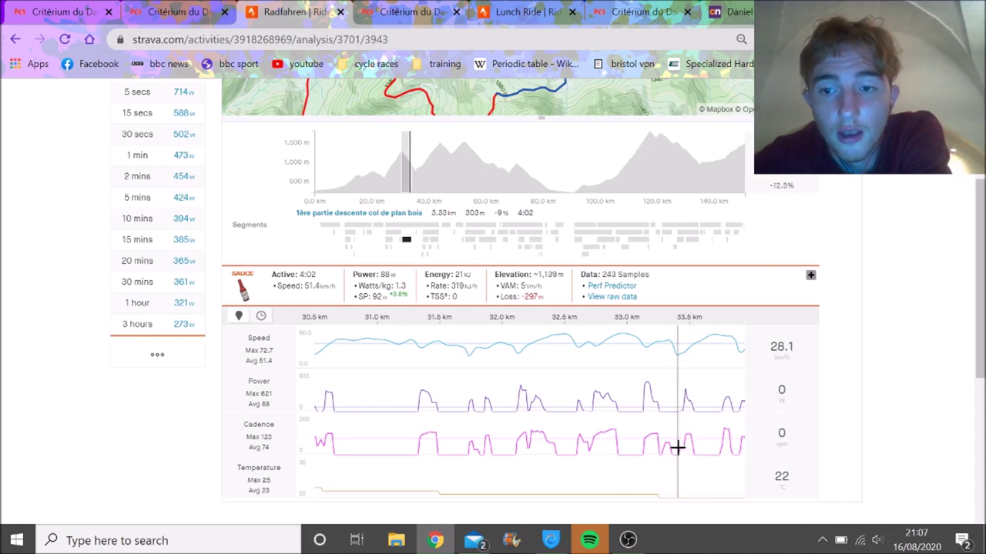
scroll(677, 448, up, 3)
Return to the ride's overview and examine its average and weighted average power
click(143, 158)
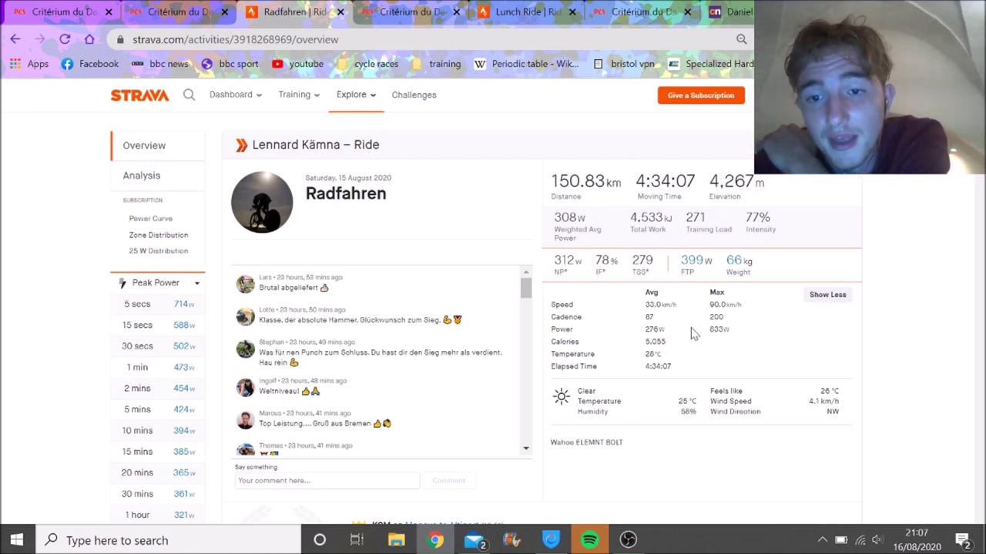
drag(691, 333, 634, 339)
click(675, 345)
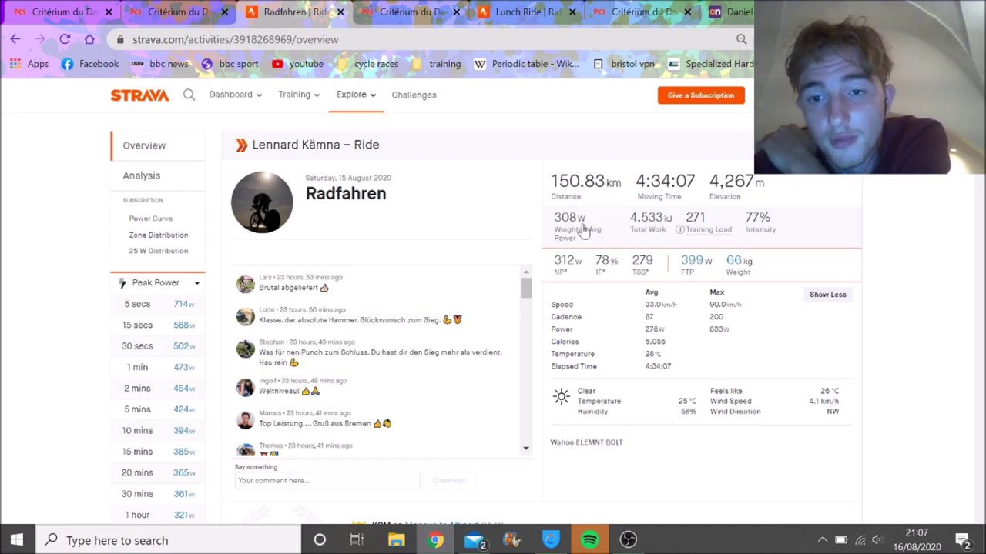
Reopen the ride's analysis and view the Outrechaise>st ferréol and Col du Marais segments
click(155, 179)
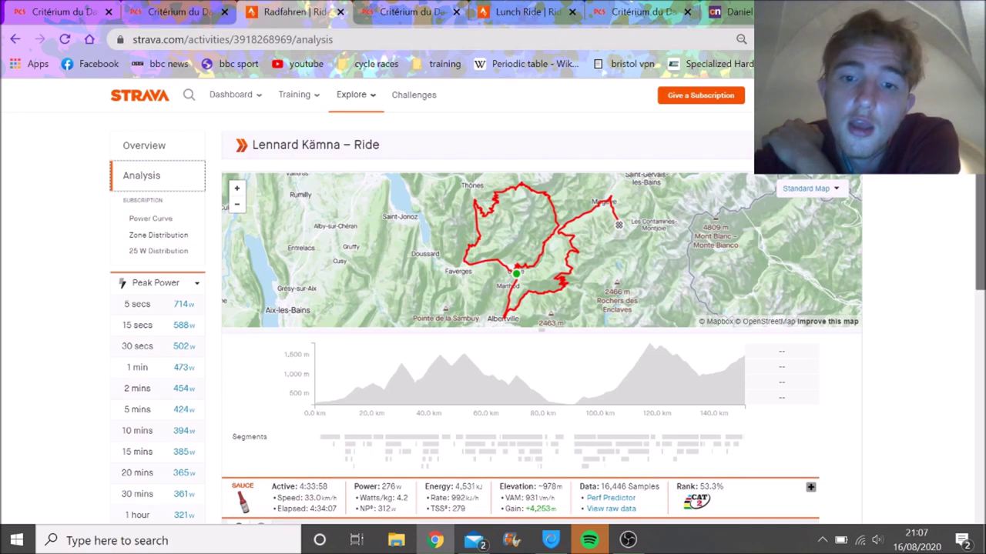
scroll(156, 185, down, 3)
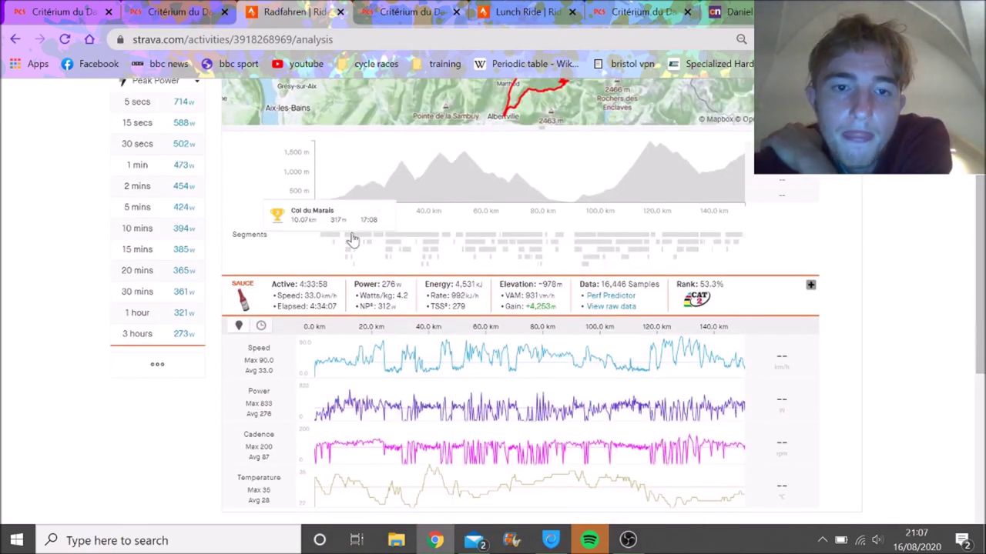
click(345, 239)
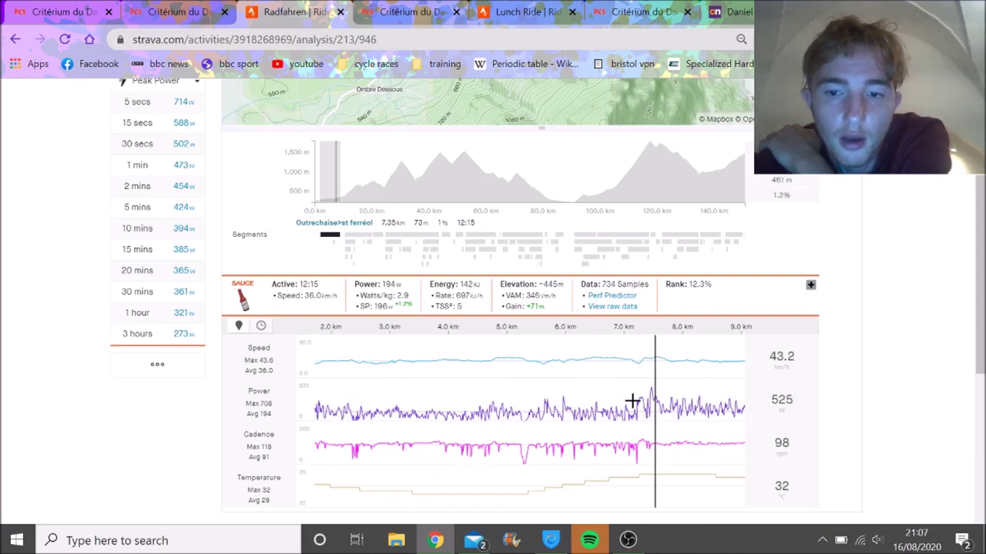
click(632, 401)
click(346, 236)
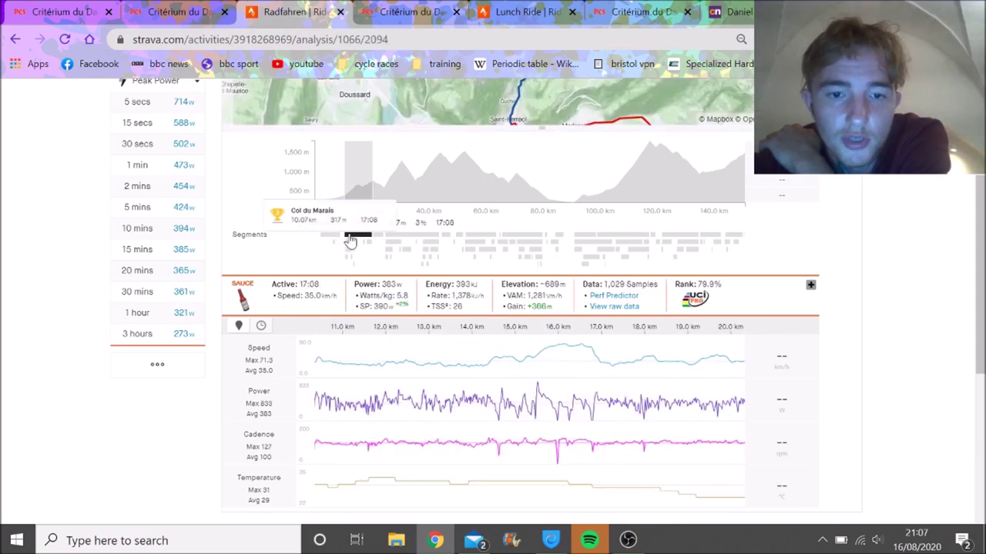
View the power data for the Plan Bois The Steep Part and Café "Lo Garâjo" - Croix-Fry segments
click(394, 243)
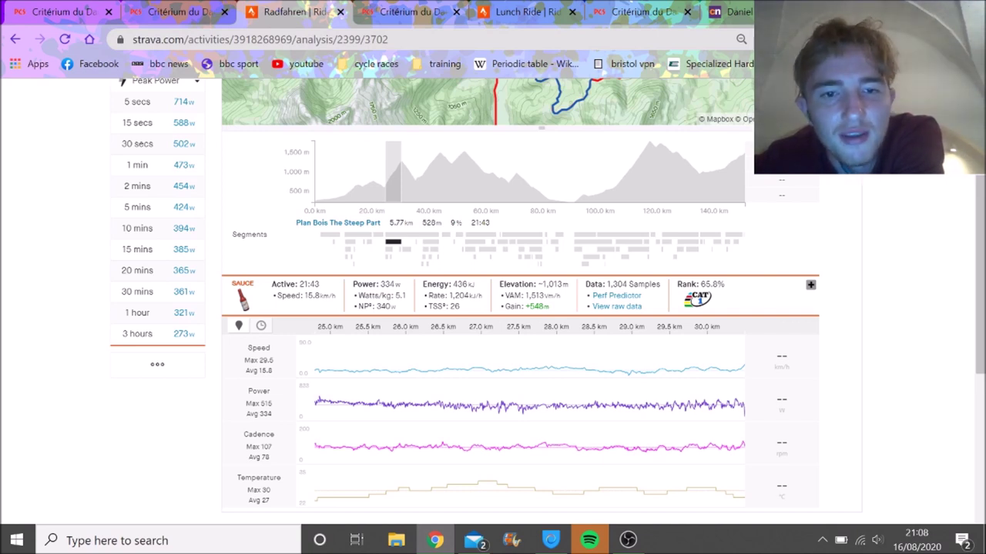
click(434, 363)
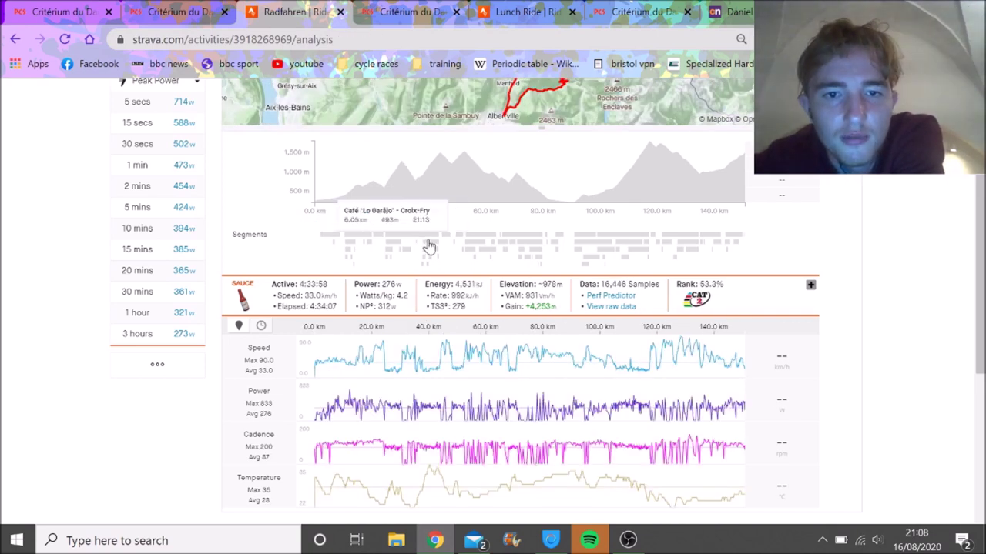
click(428, 244)
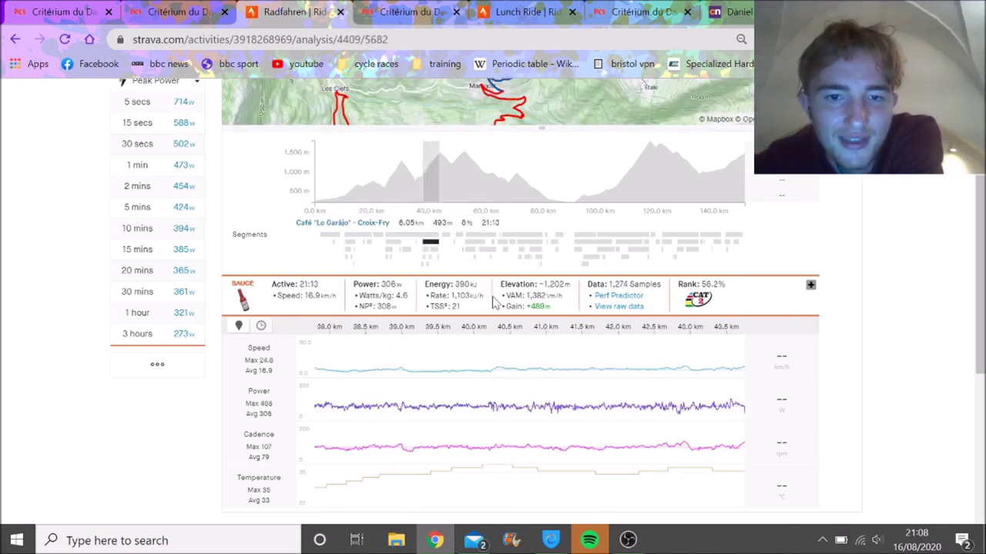
View the Aravis final par La Clusaz segment, then examine the first 52.9 km of the ride and clear the selection
click(459, 239)
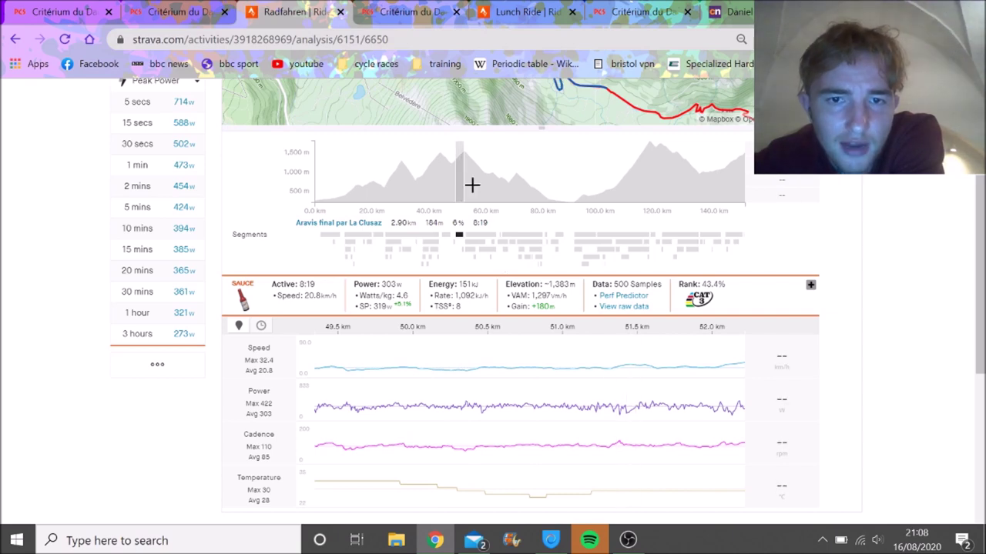
drag(488, 173, 255, 186)
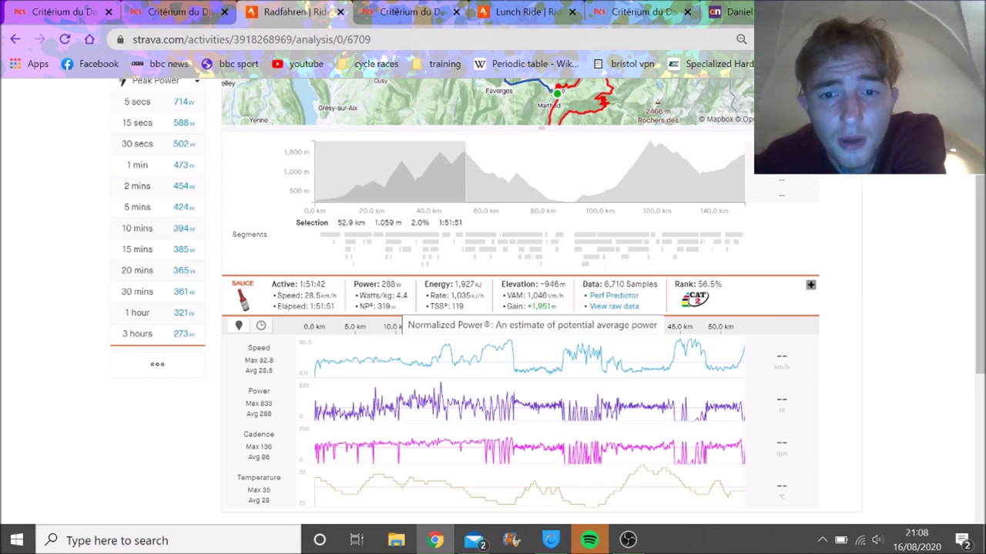
click(488, 378)
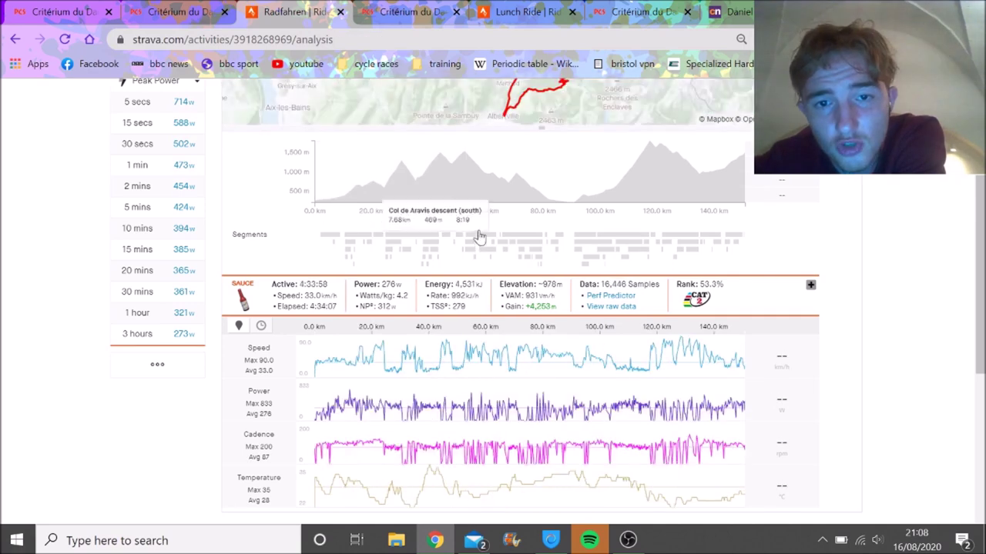
View the Col des Aravis -> Flumet descent and the D109 Climb segment, then clear the selection
click(479, 235)
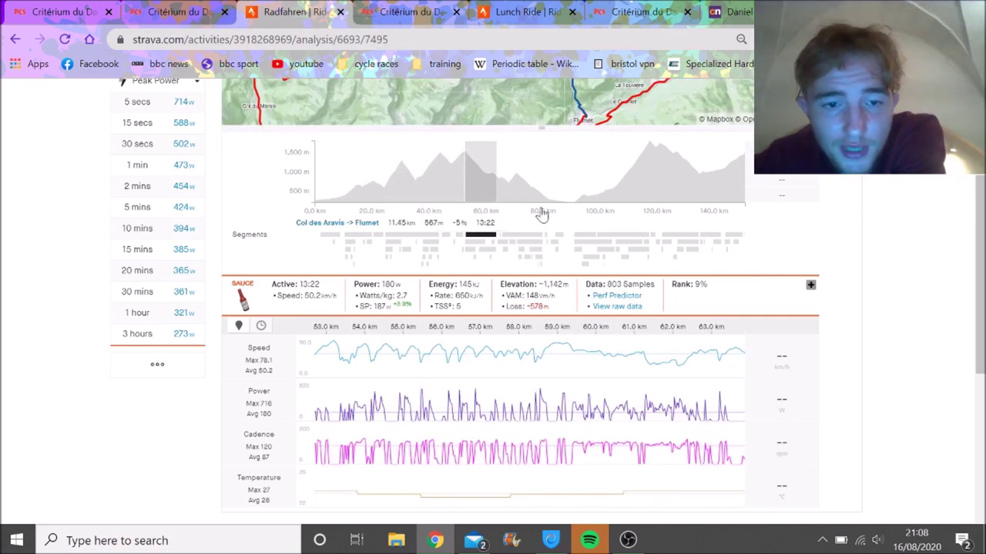
click(513, 245)
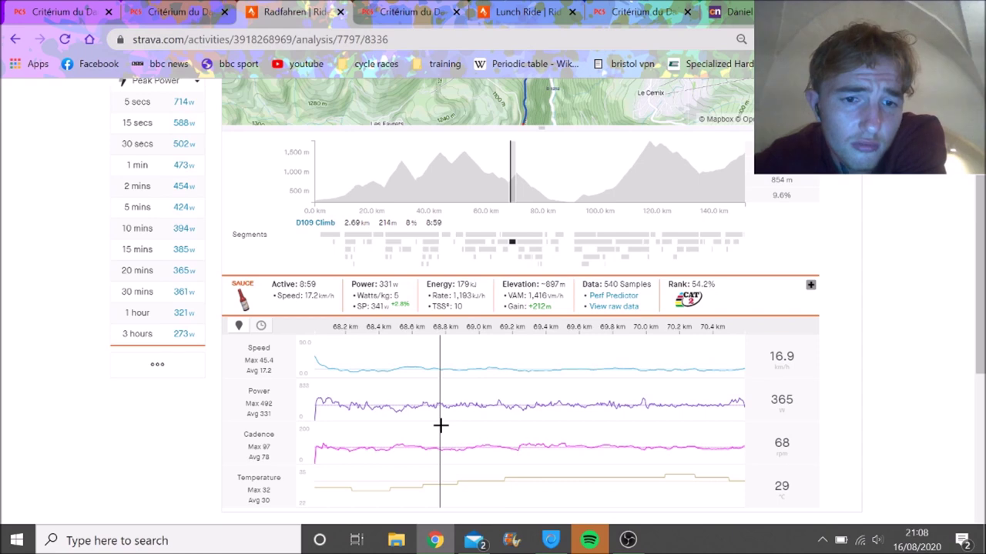
click(541, 165)
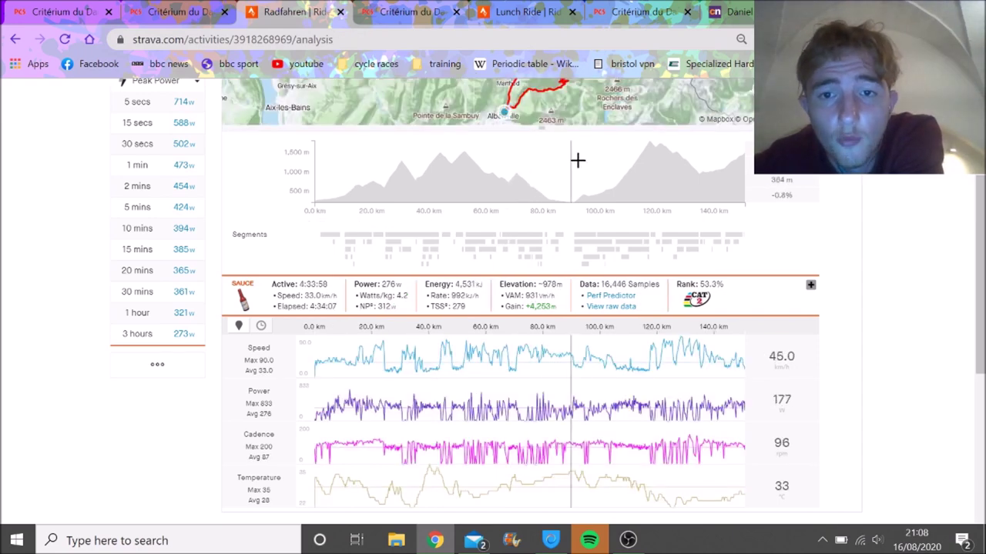
drag(581, 159, 311, 163)
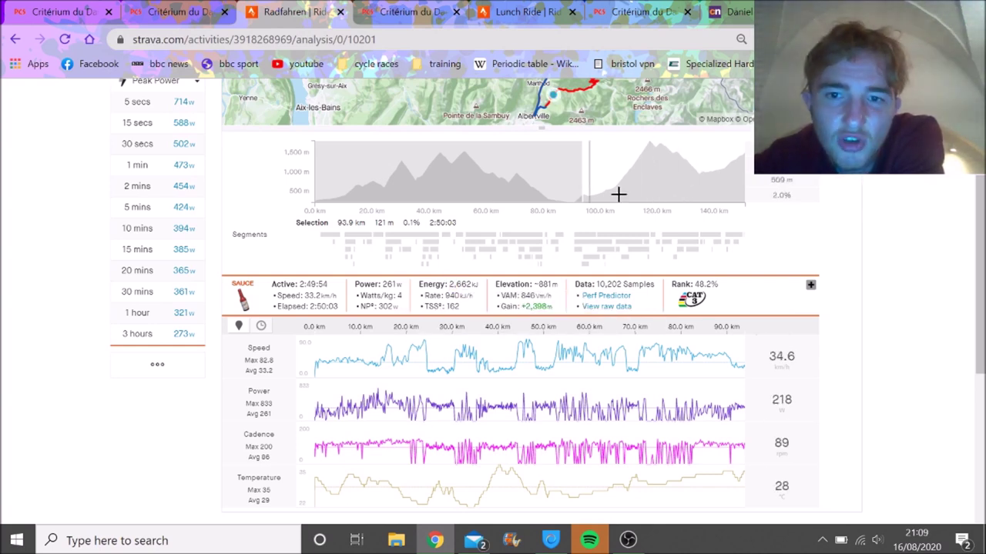
click(636, 248)
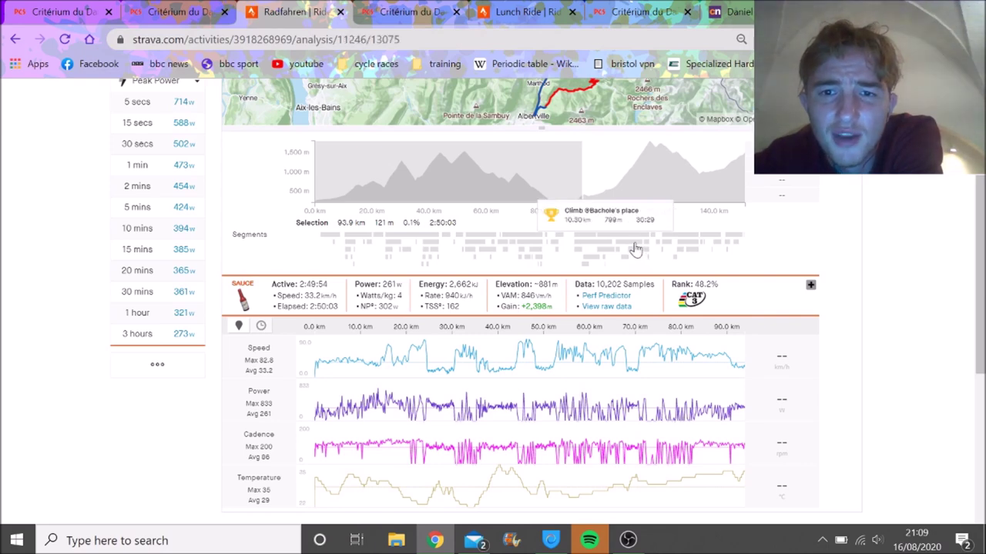
scroll(947, 185, up, 2)
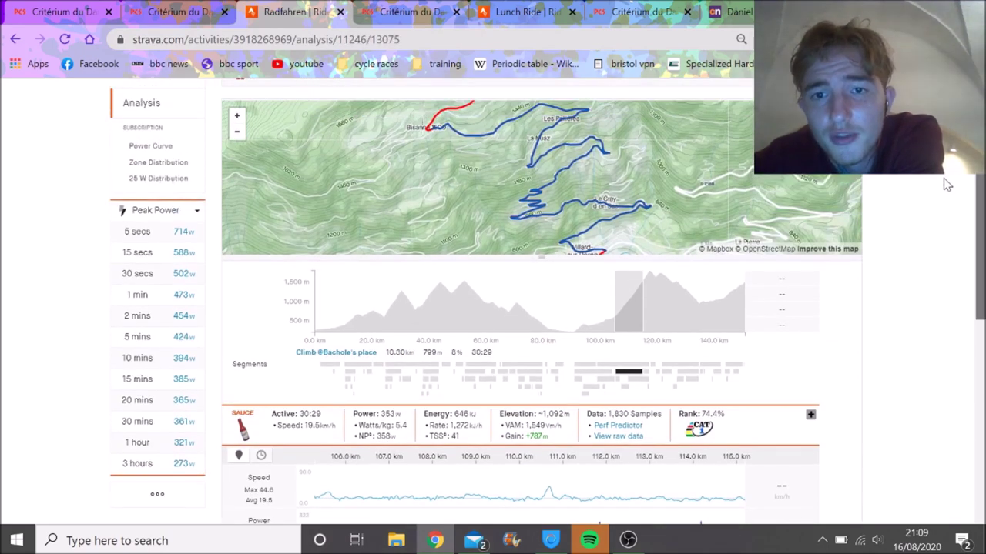
scroll(948, 184, down, 2)
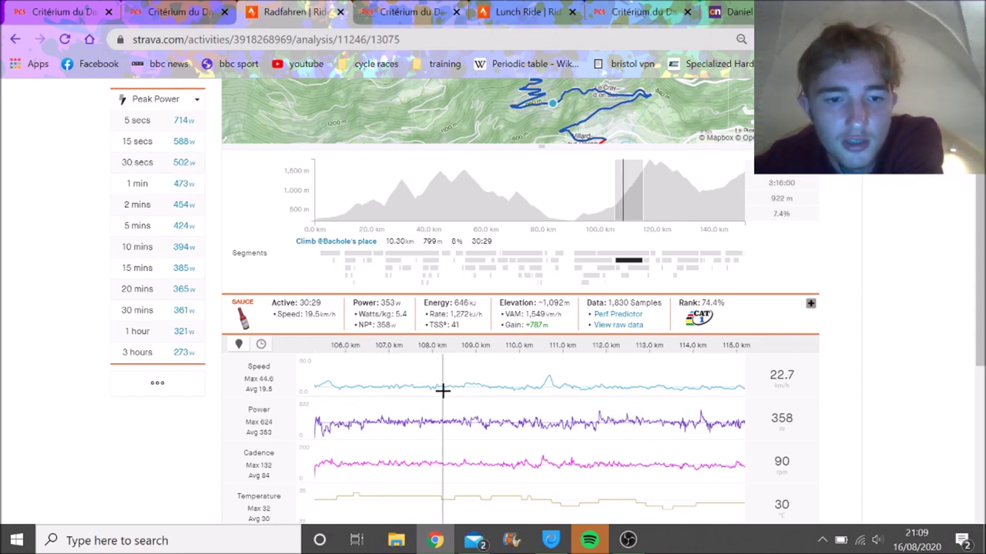
View the Up to Saisies segment, then select the whole 11.9 km climb and examine its data
click(647, 262)
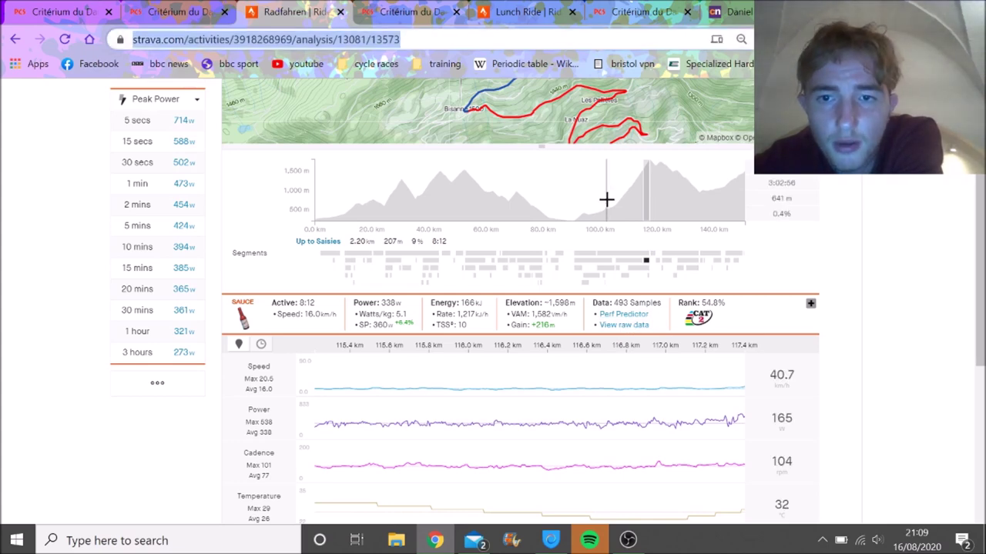
drag(614, 201, 650, 189)
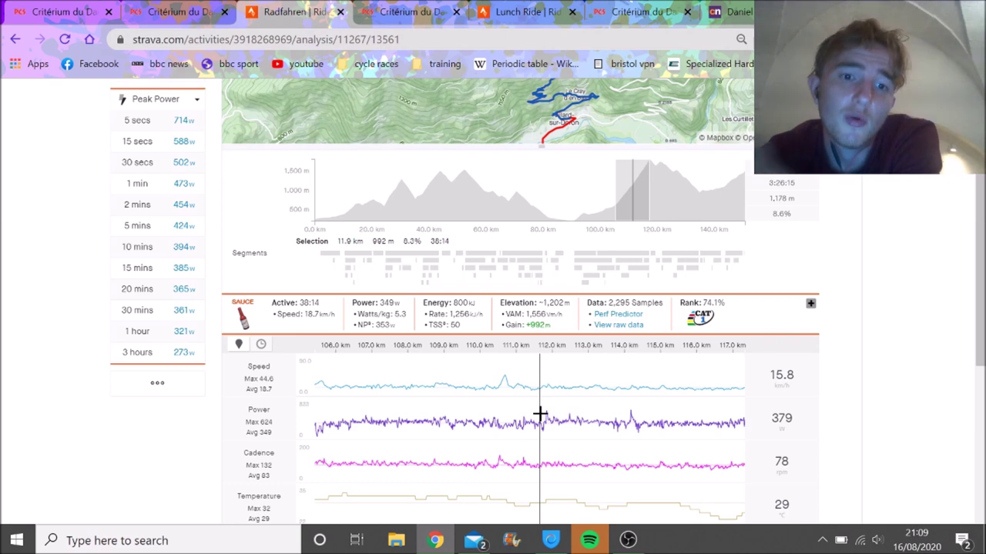
drag(972, 318, 946, 231)
scroll(932, 245, up, 1)
click(932, 245)
scroll(693, 200, down, 1)
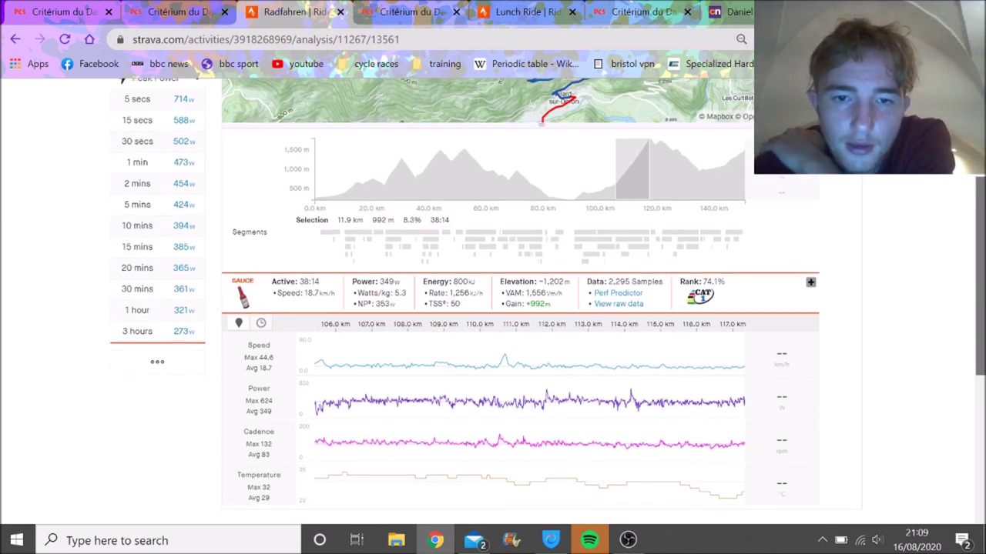
Clear the climb selection, select the first 95.4 km of the ride and view the Big G mark II segment
click(590, 132)
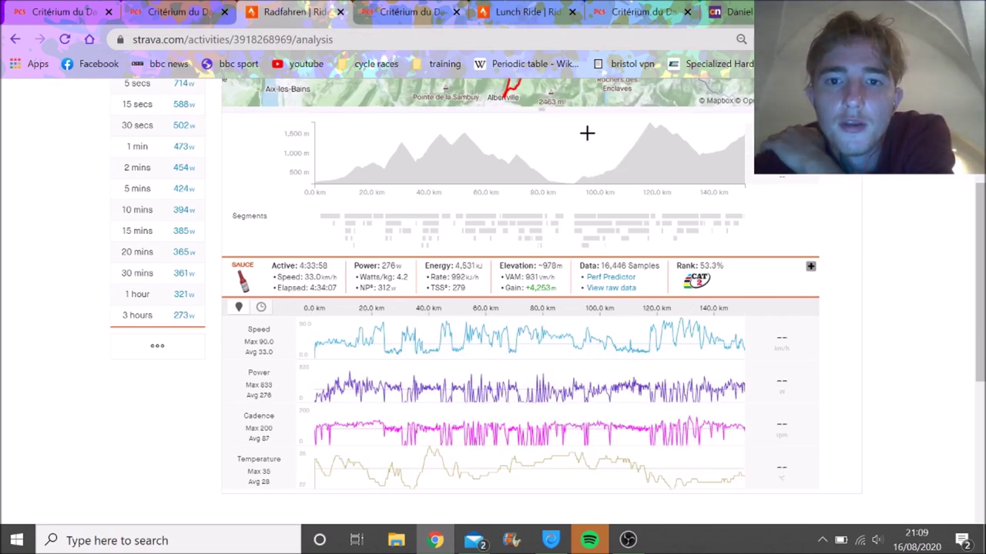
drag(586, 133, 218, 136)
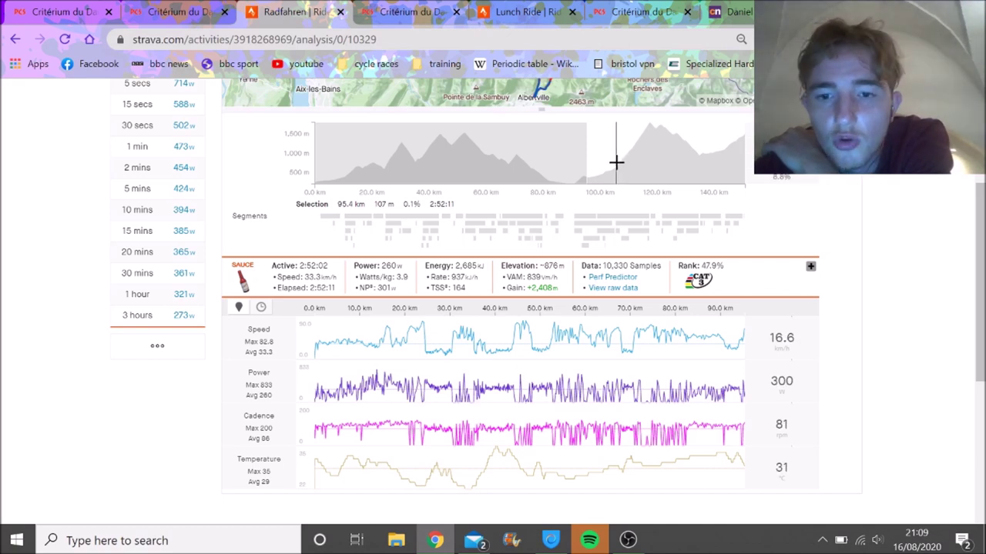
click(639, 230)
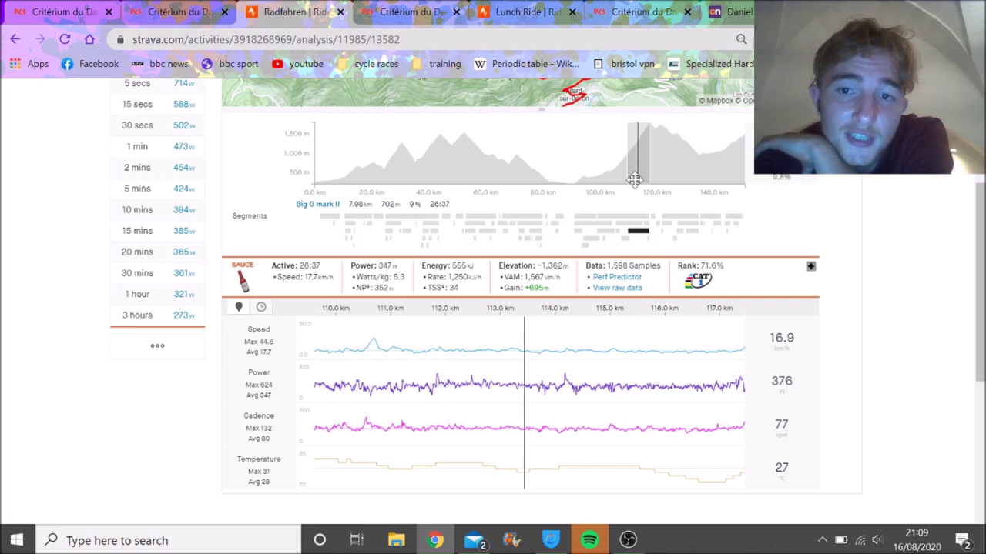
Clear the segment, examine the 16.4 km section descending from the ride's highest climb and clear that selection
click(676, 161)
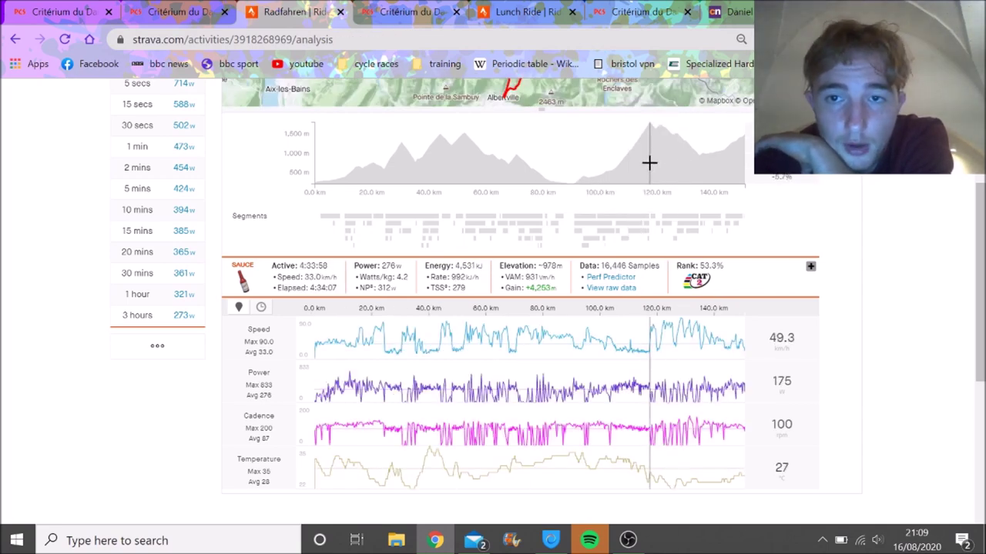
drag(649, 163, 695, 170)
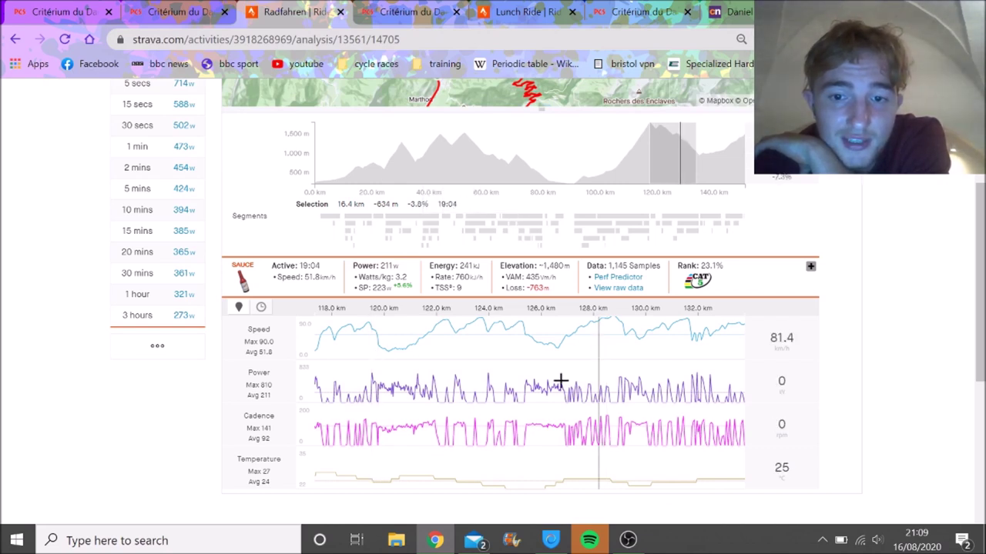
click(640, 412)
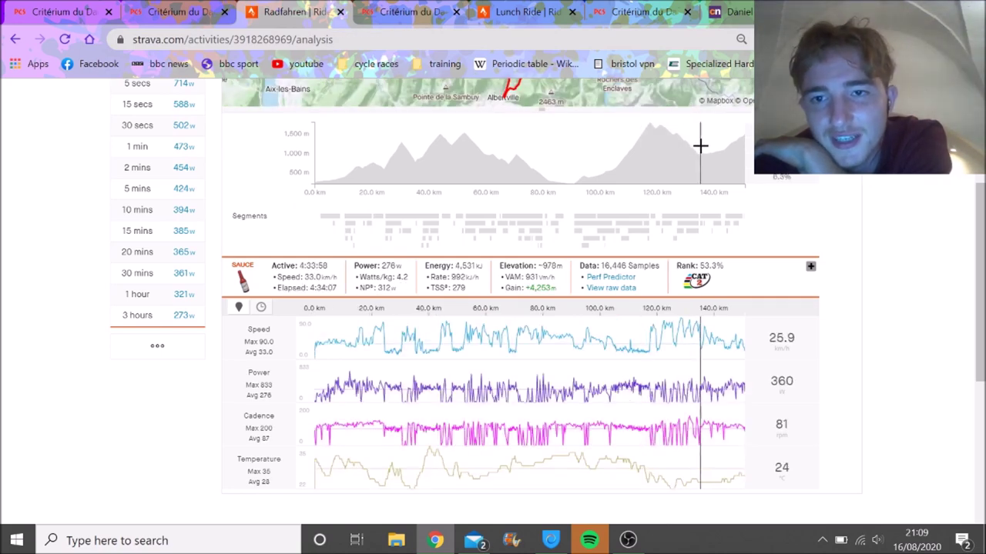
Select the final 15.7 km of the ride, examine its map and power data, then clear the selection
drag(700, 146, 880, 176)
scroll(880, 176, up, 3)
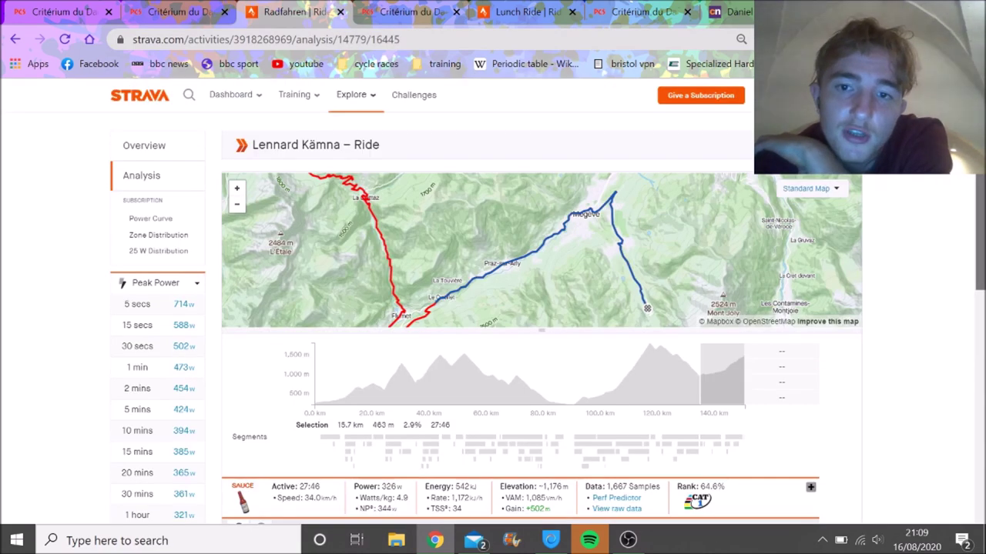
scroll(962, 229, down, 3)
scroll(955, 200, up, 2)
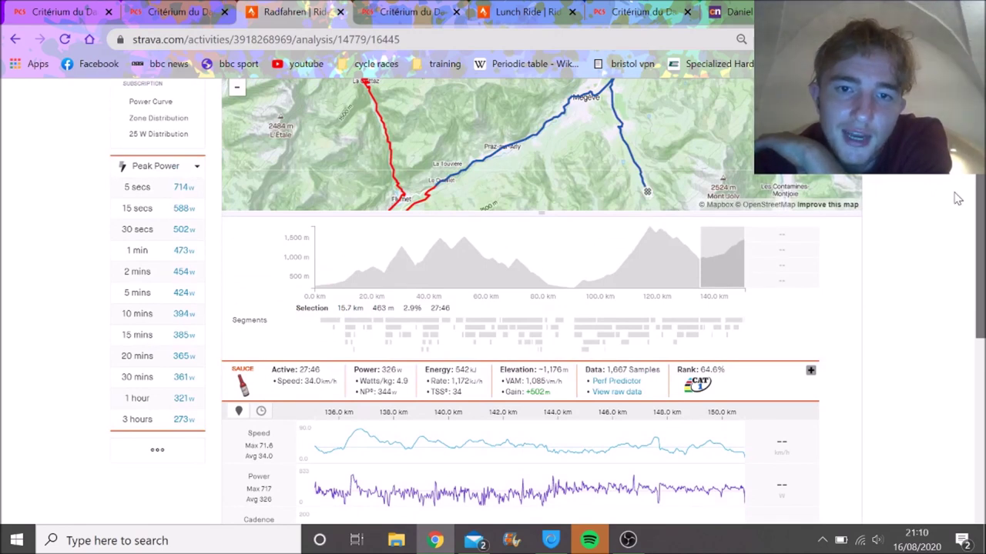
scroll(957, 199, down, 1)
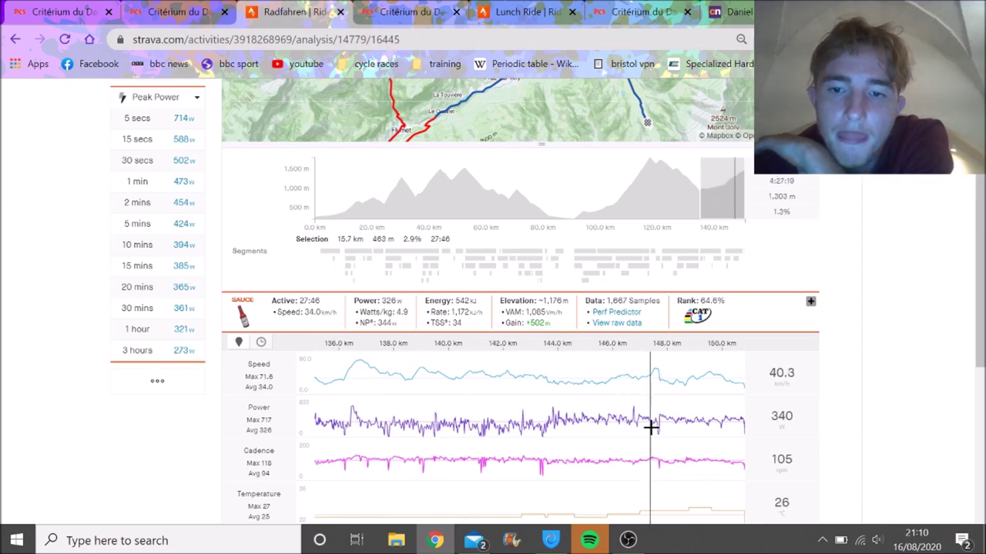
click(722, 209)
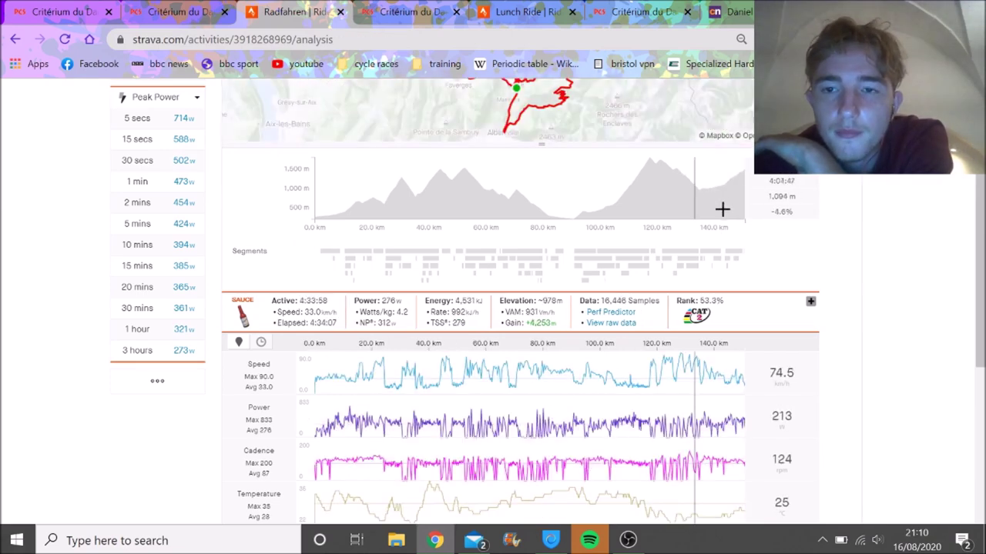
drag(726, 208, 700, 211)
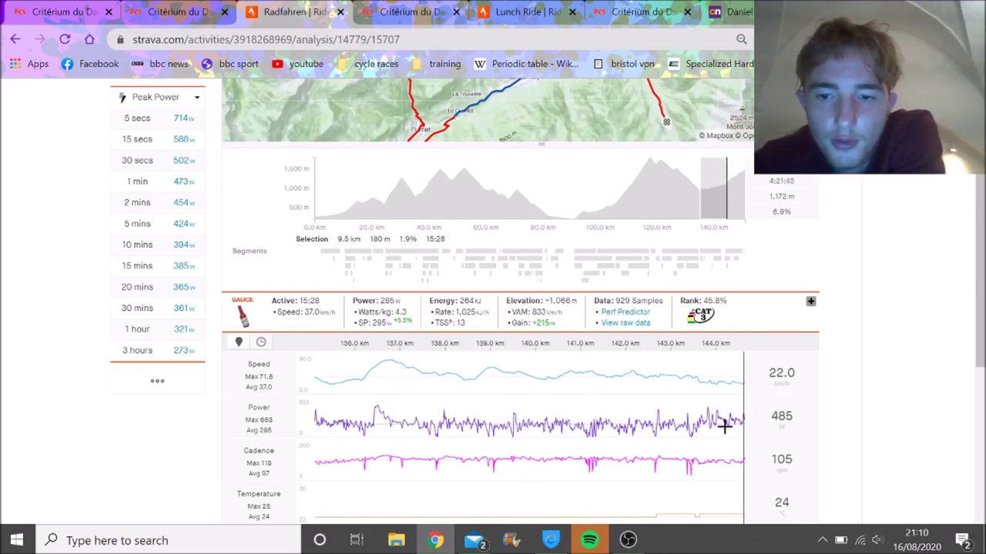
drag(724, 426, 194, 359)
right_click(193, 359)
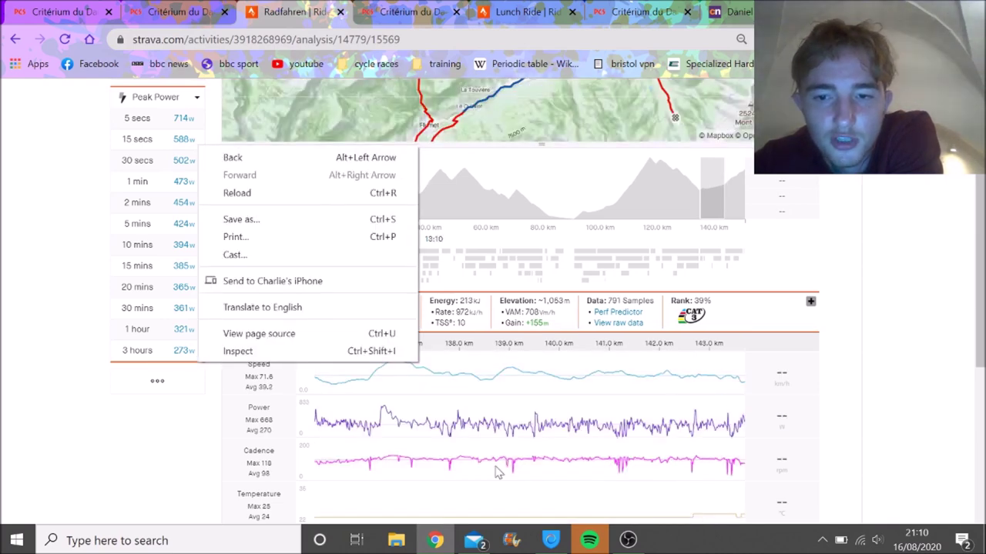
right_click(670, 440)
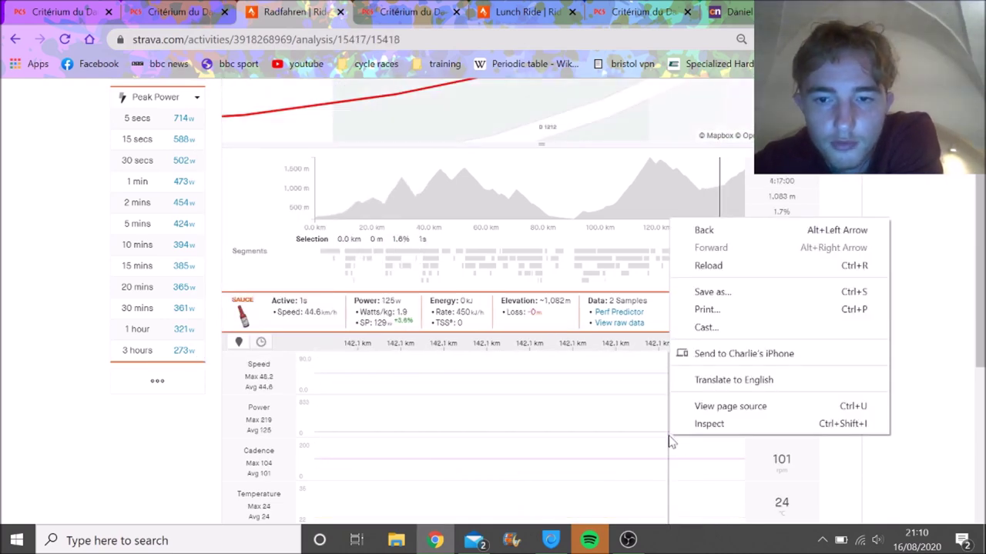
click(667, 180)
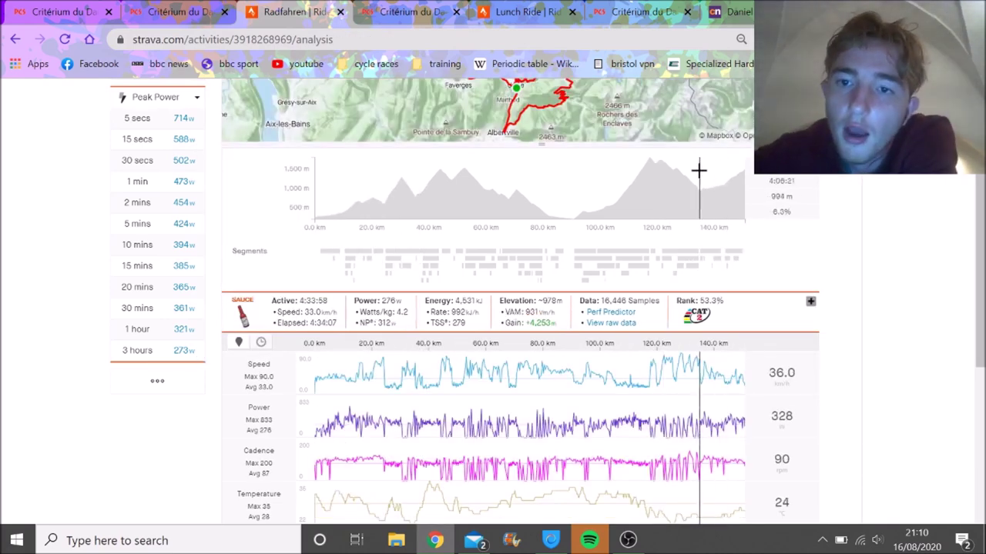
Select the 9.5 km stretch leading up to the final climb and examine its power and elevation data
drag(699, 169, 725, 170)
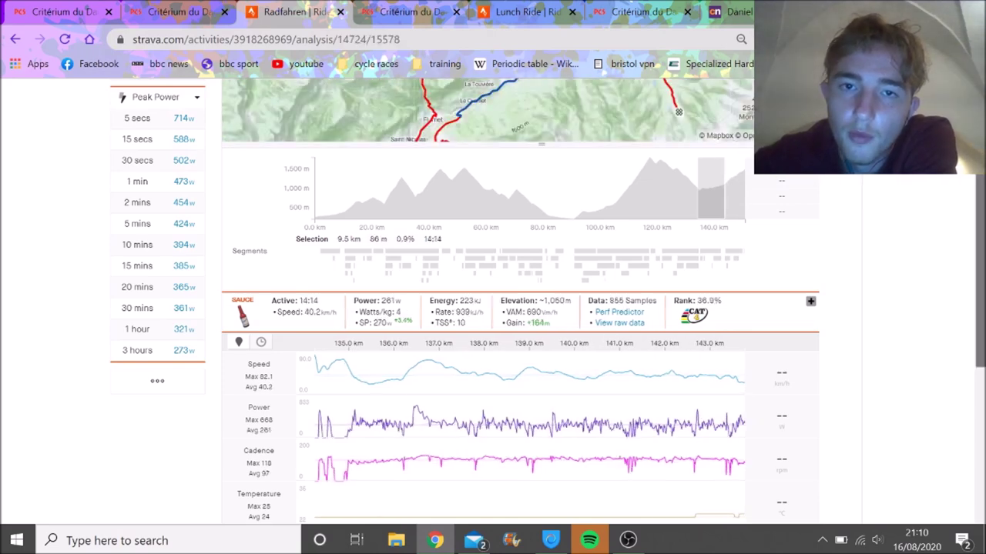
scroll(854, 154, up, 2)
scroll(854, 155, down, 3)
scroll(931, 202, up, 1)
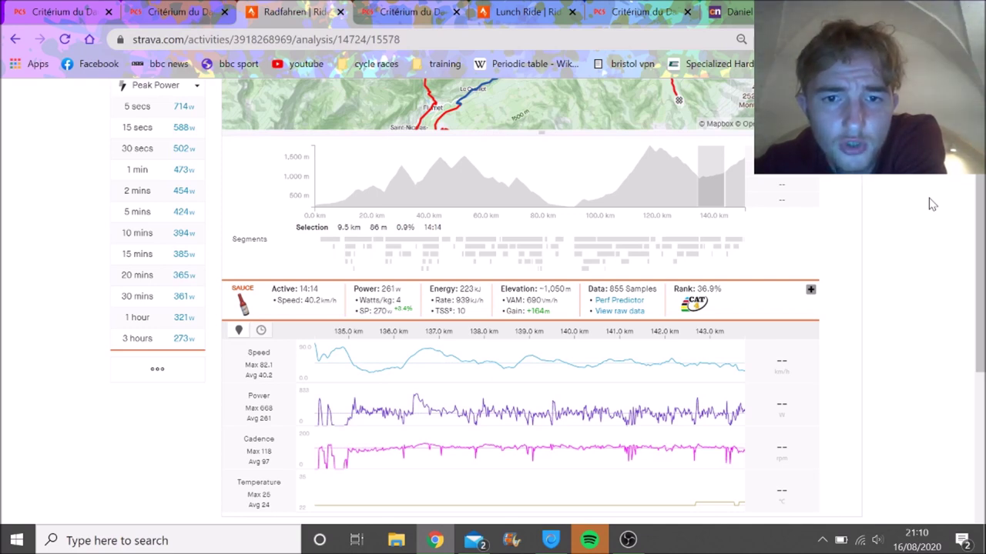
drag(732, 293, 423, 304)
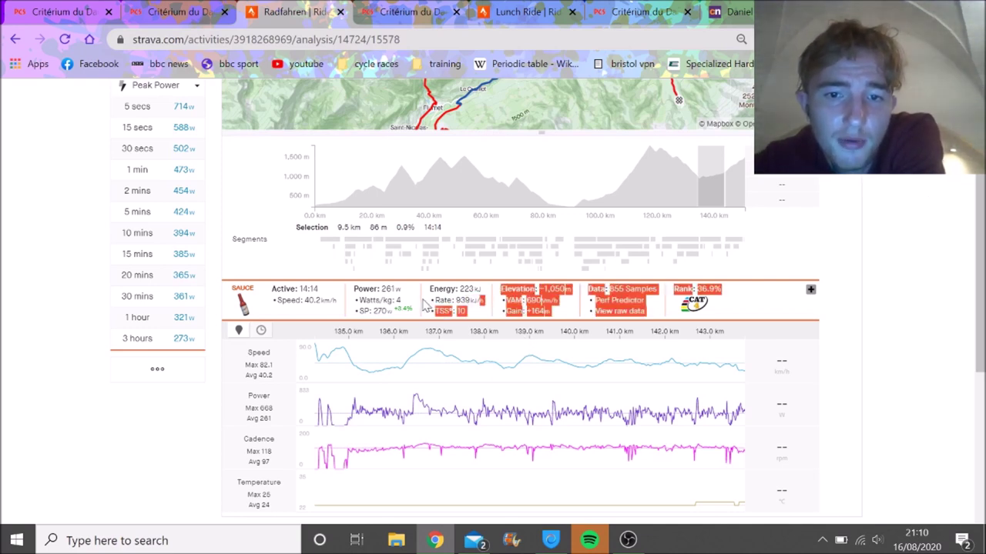
click(423, 305)
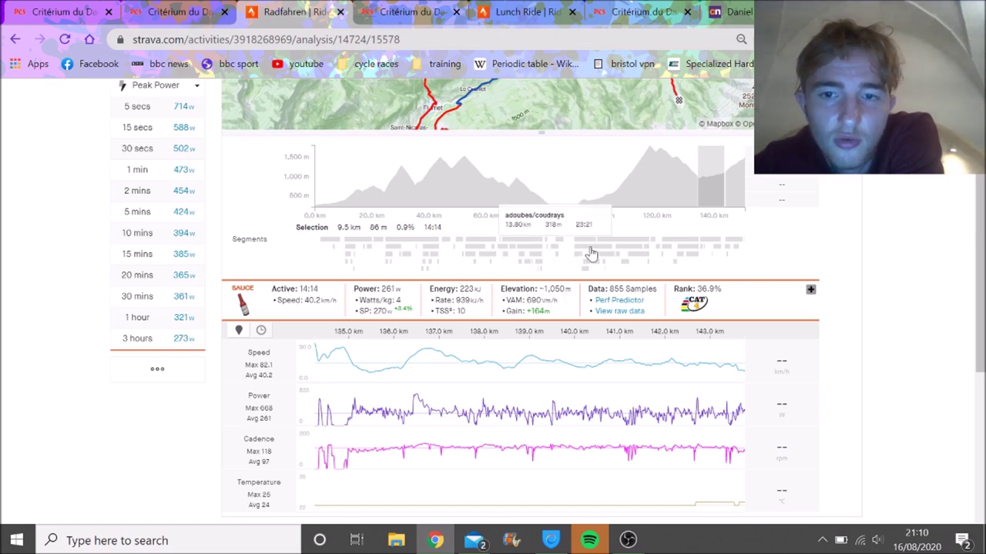
click(629, 247)
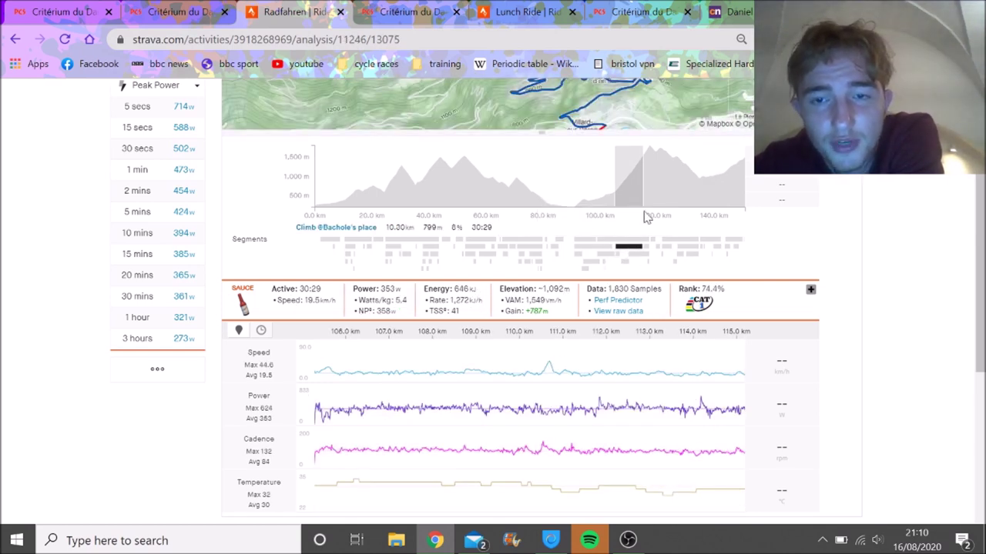
click(662, 182)
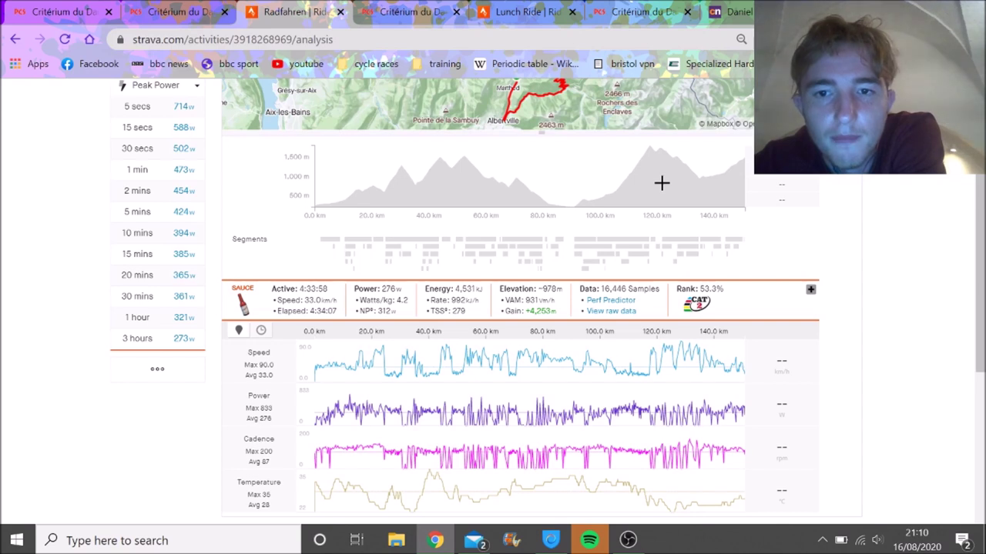
click(636, 248)
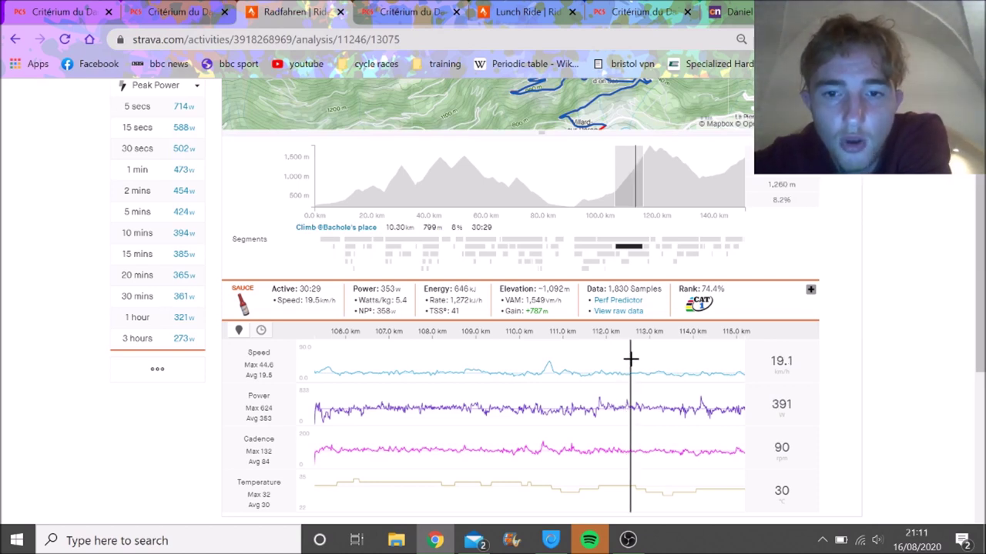
click(708, 185)
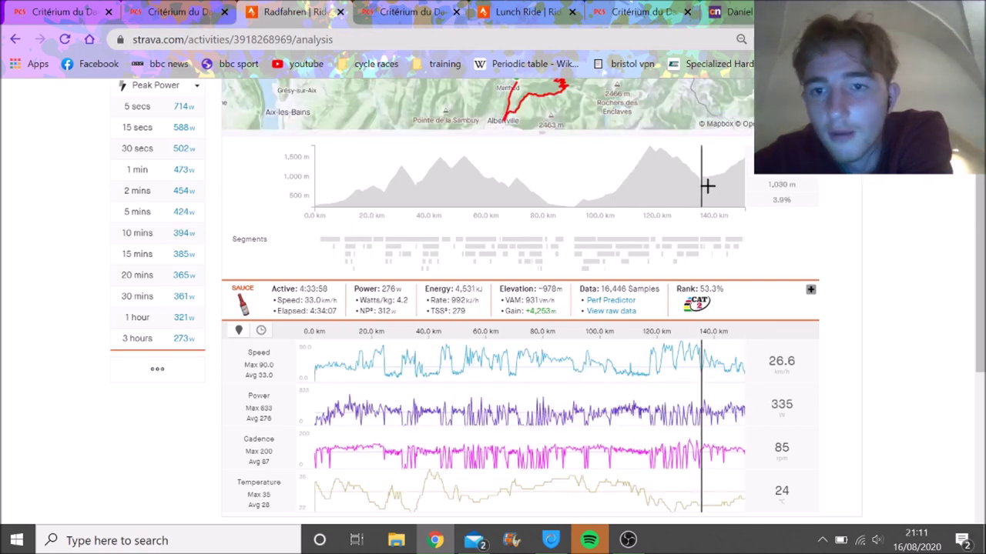
View the Megeve to Altiport segment and examine its route, power and other ride data
click(734, 243)
scroll(953, 206, up, 2)
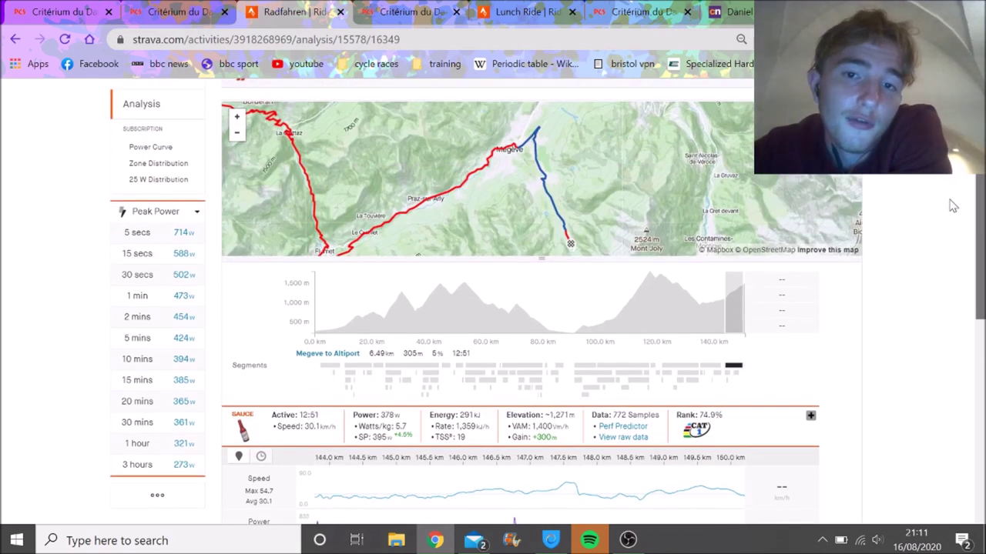
scroll(954, 212, down, 2)
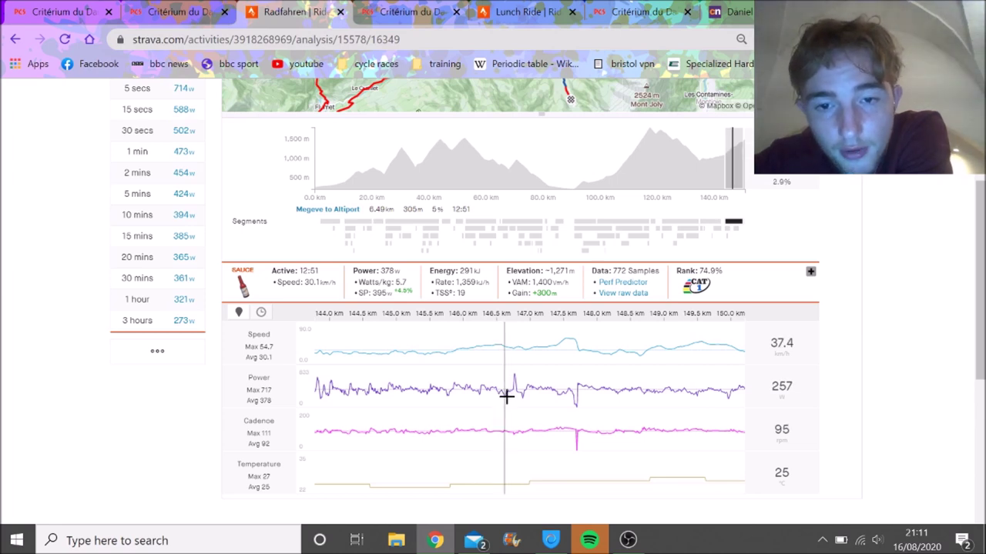
Examine a 2.6 km early section of the Megeve to Altiport segment, then its first 2.8 km, and clear the selection
drag(505, 395, 325, 394)
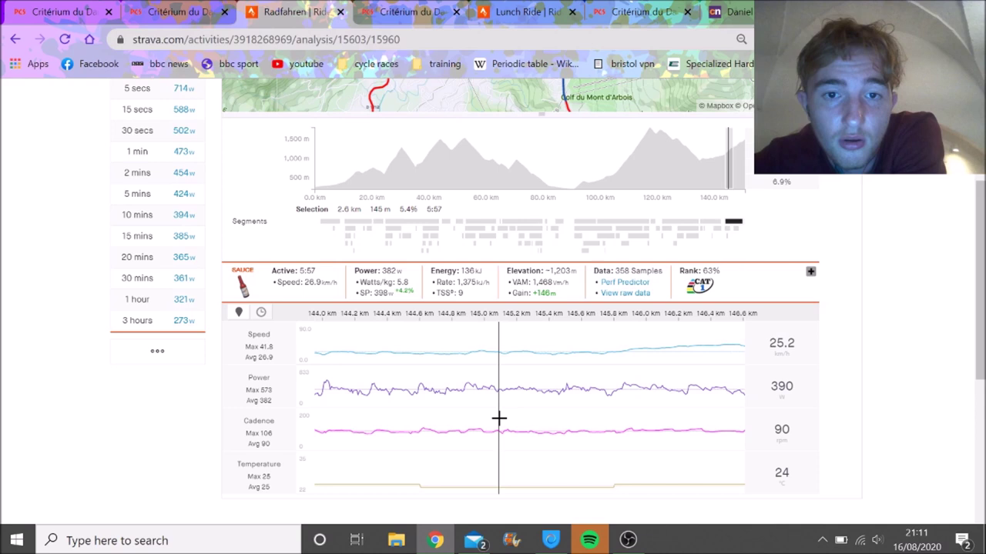
click(734, 224)
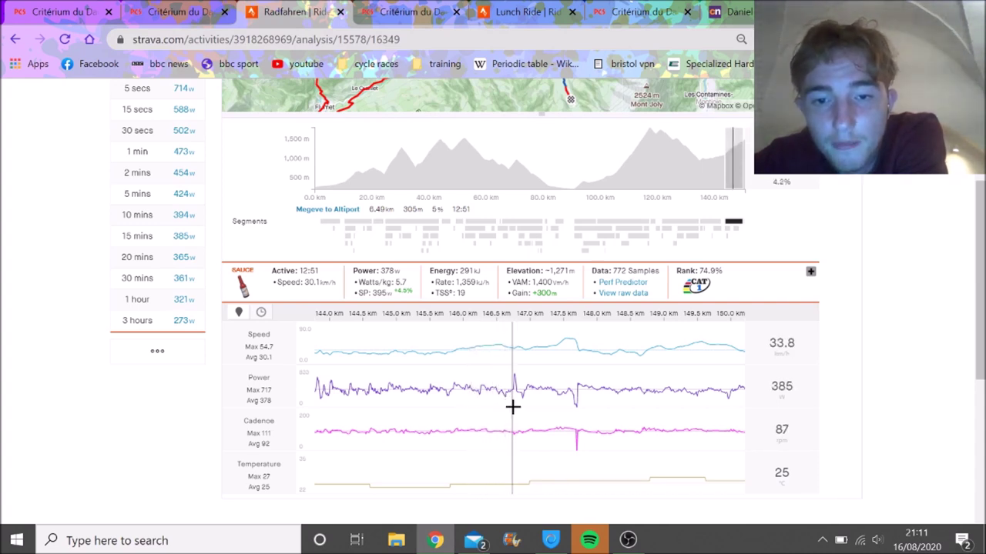
drag(502, 410, 269, 432)
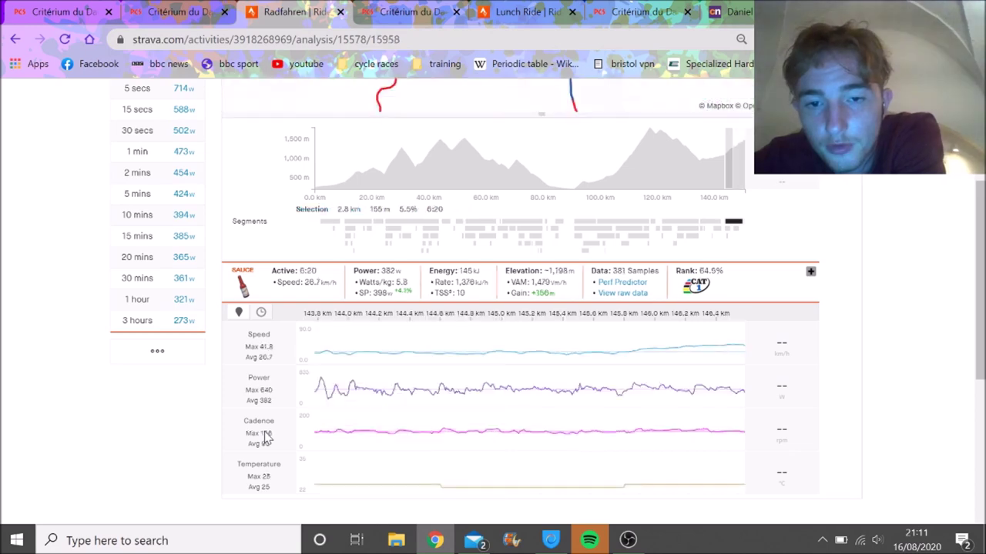
click(727, 430)
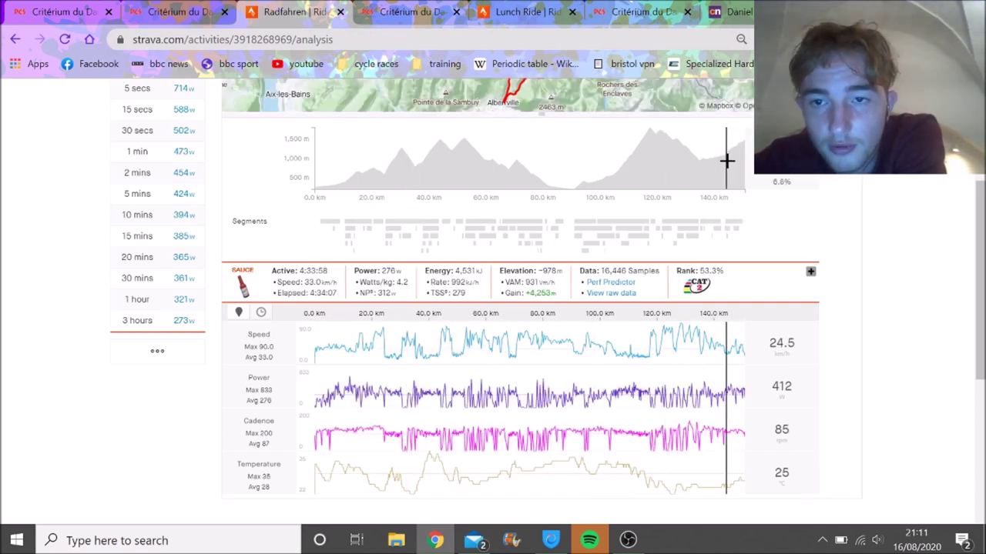
click(736, 223)
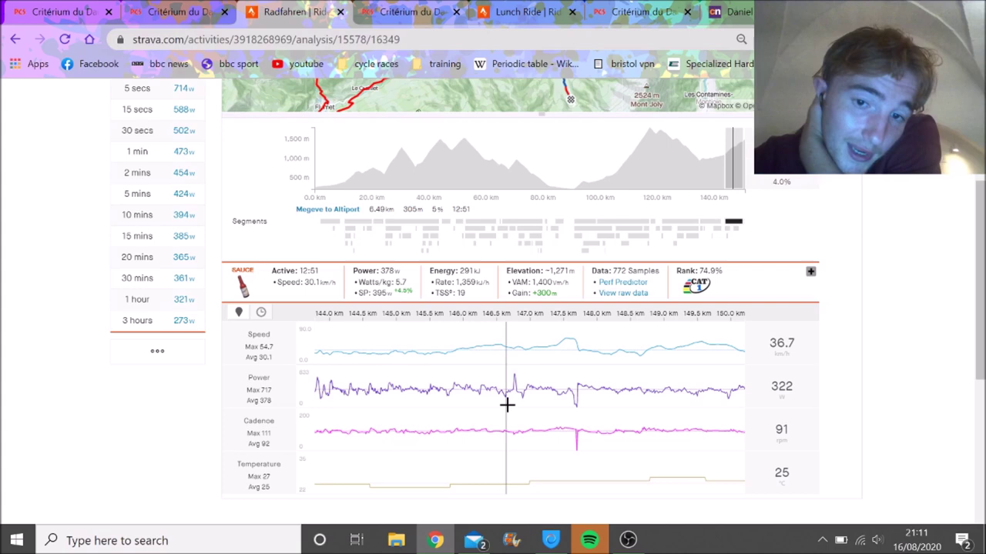
drag(504, 404, 512, 404)
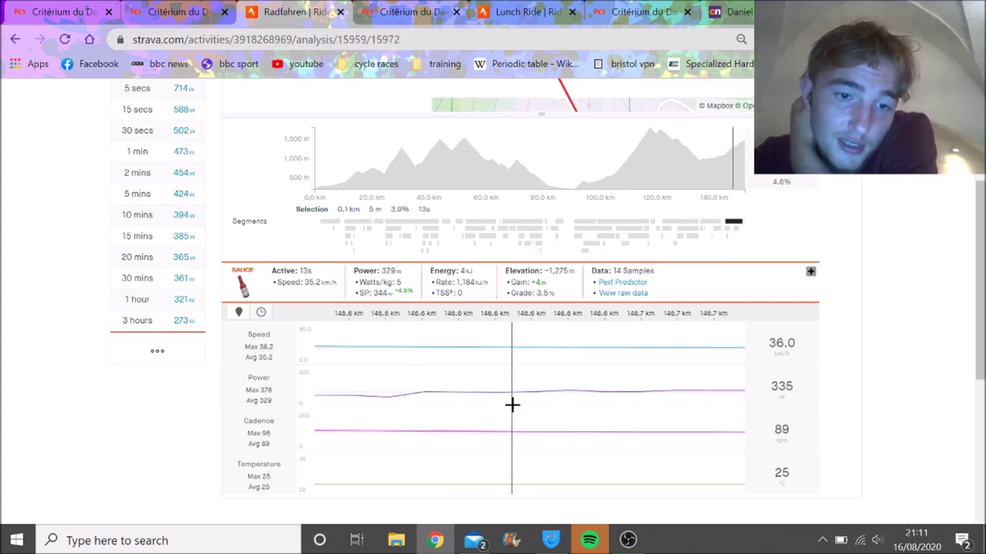
click(737, 228)
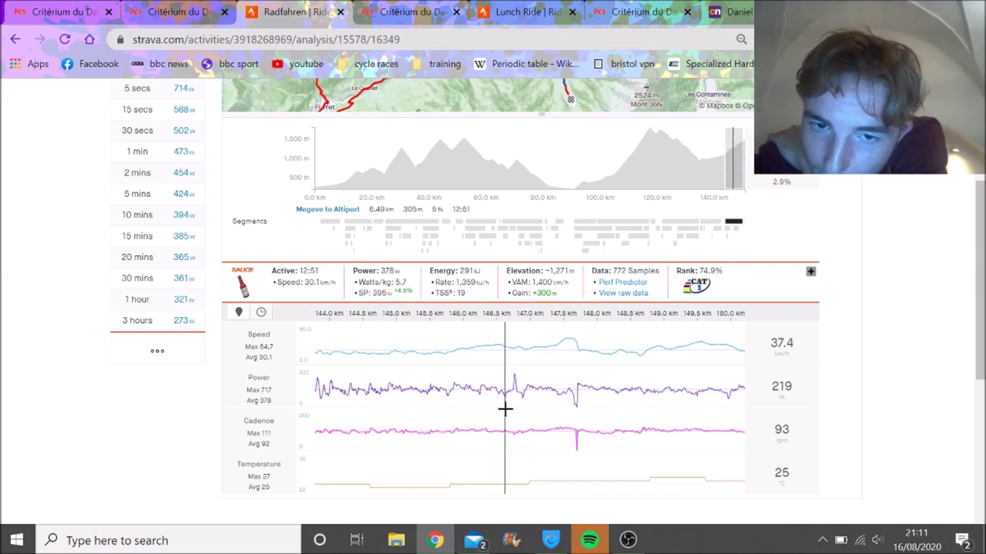
drag(506, 406, 557, 407)
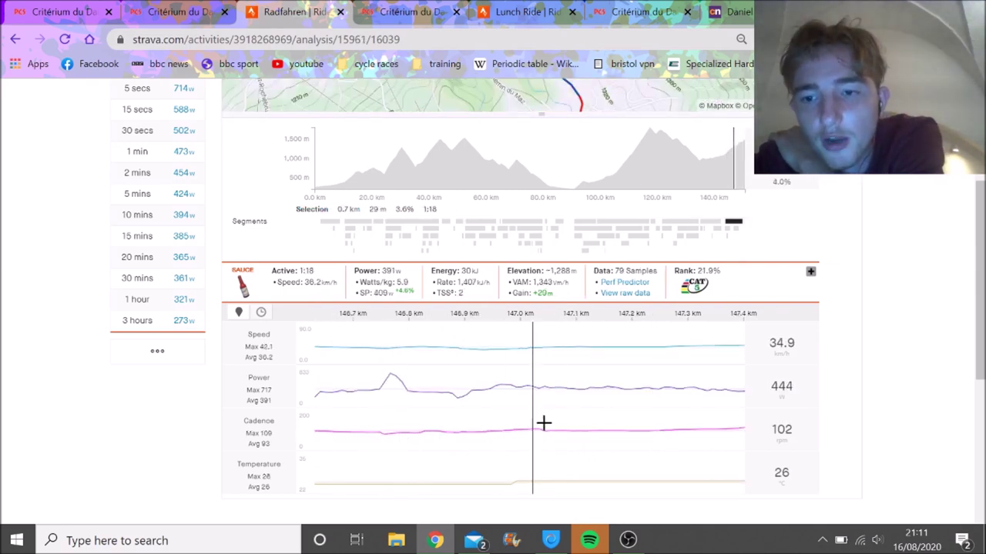
click(587, 417)
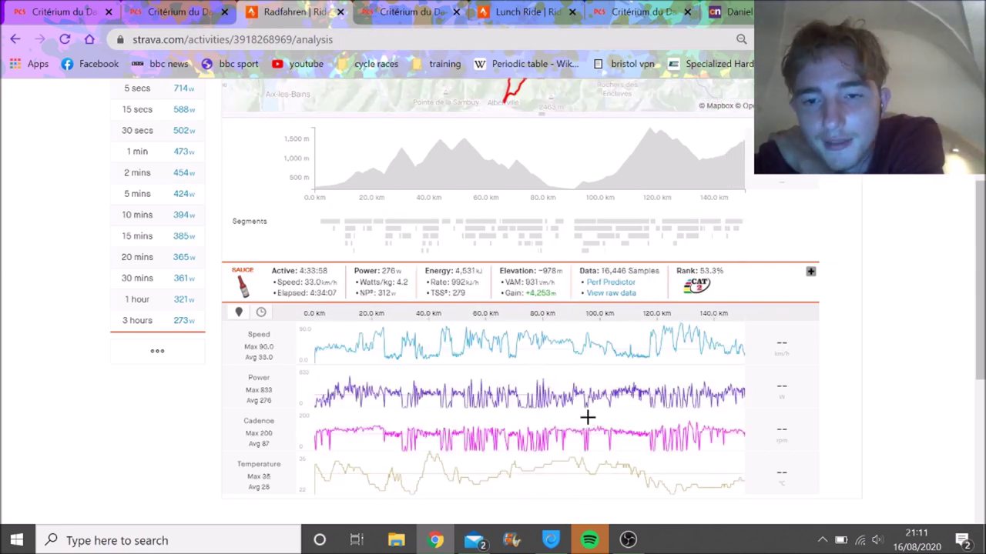
View the Megeve to Altiport segment, select and examine its final 3.5 km, then restore the full segment
click(733, 228)
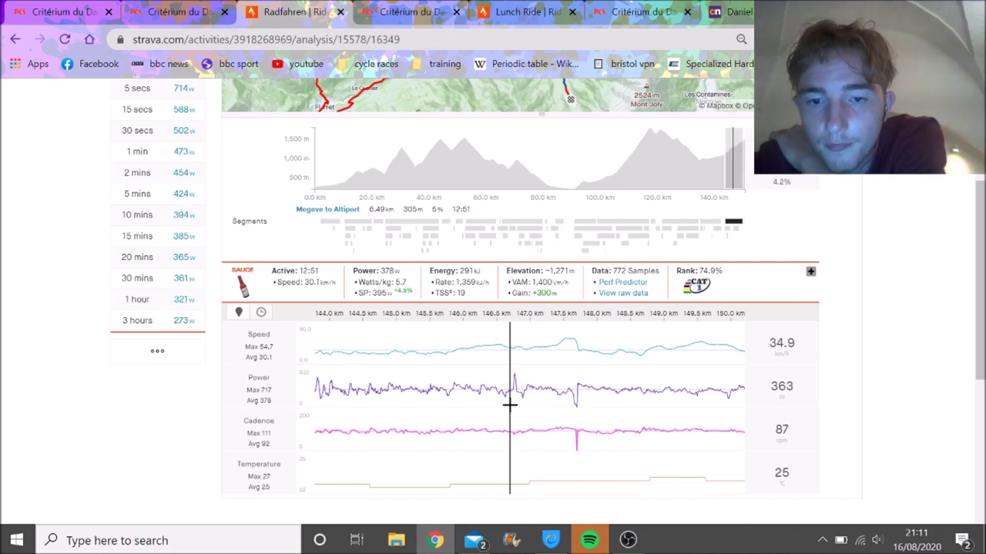
drag(509, 403, 744, 403)
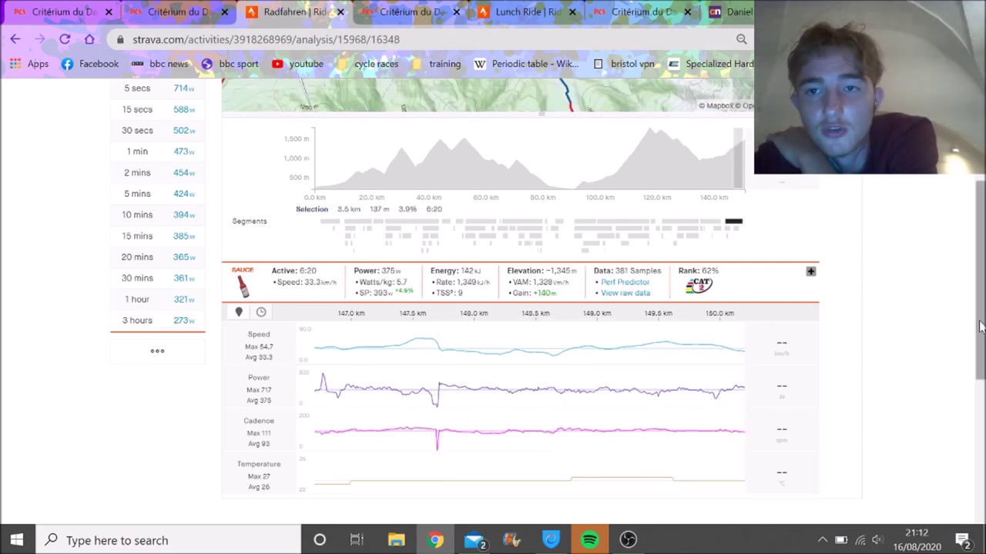
scroll(951, 276, up, 2)
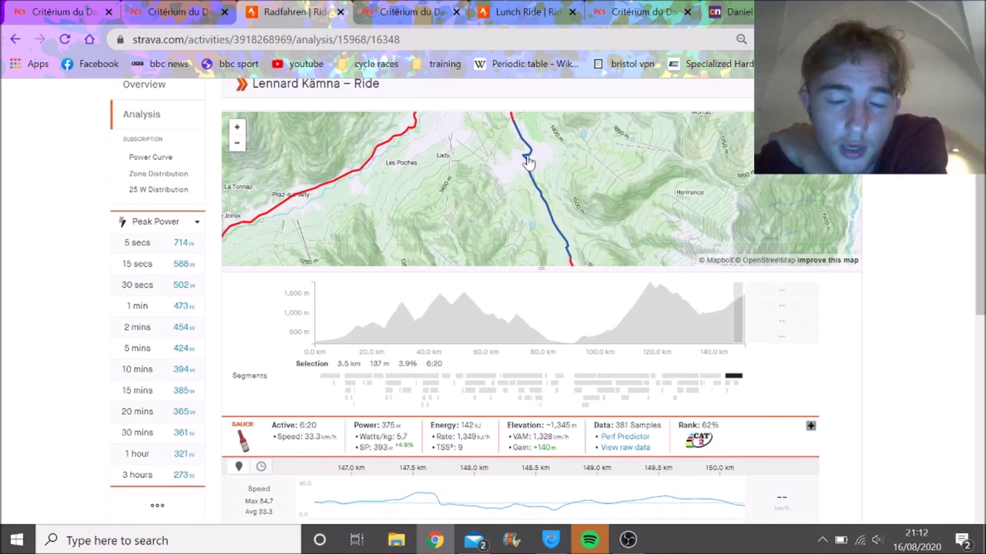
scroll(365, 385, down, 2)
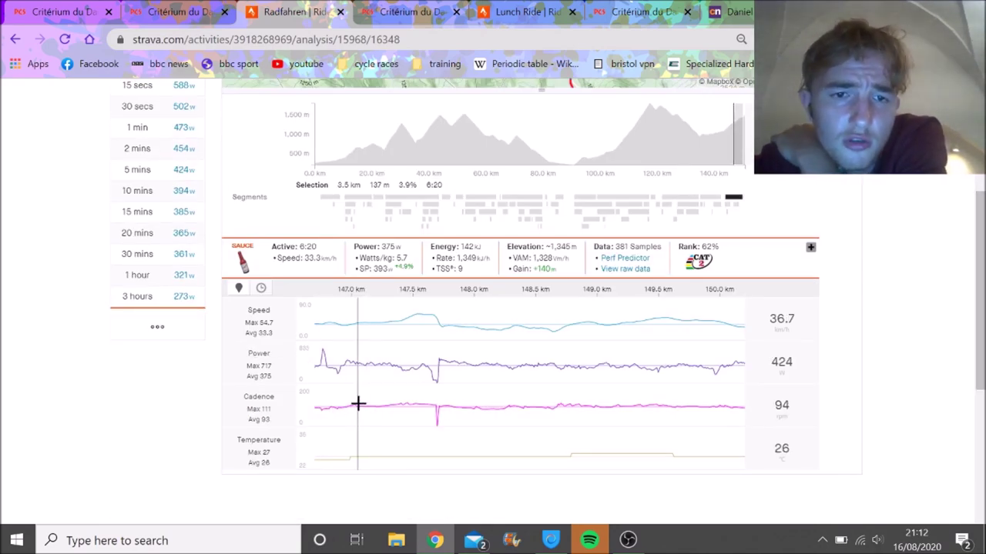
click(736, 202)
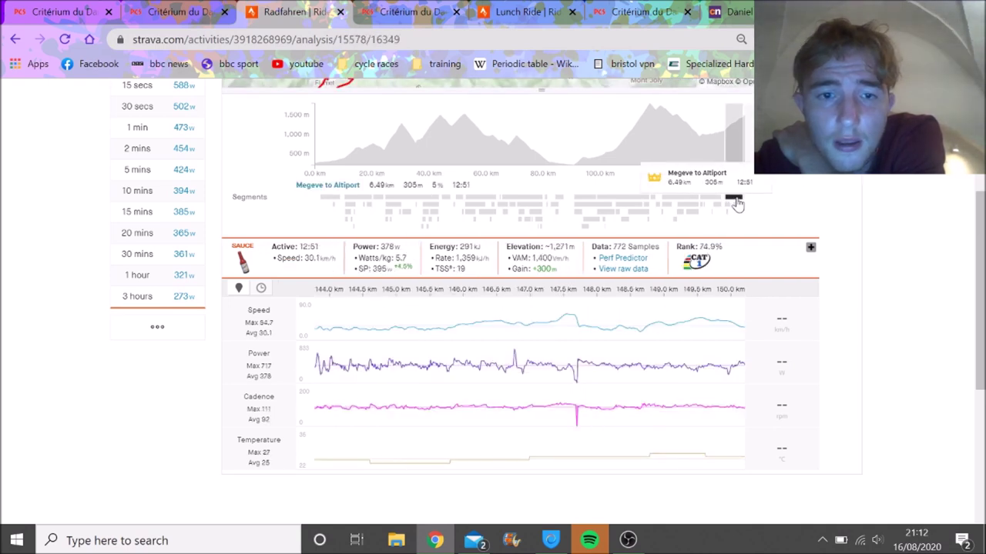
Clear the segment, then select the first 143.7 km of the ride and examine its power data and route
click(721, 141)
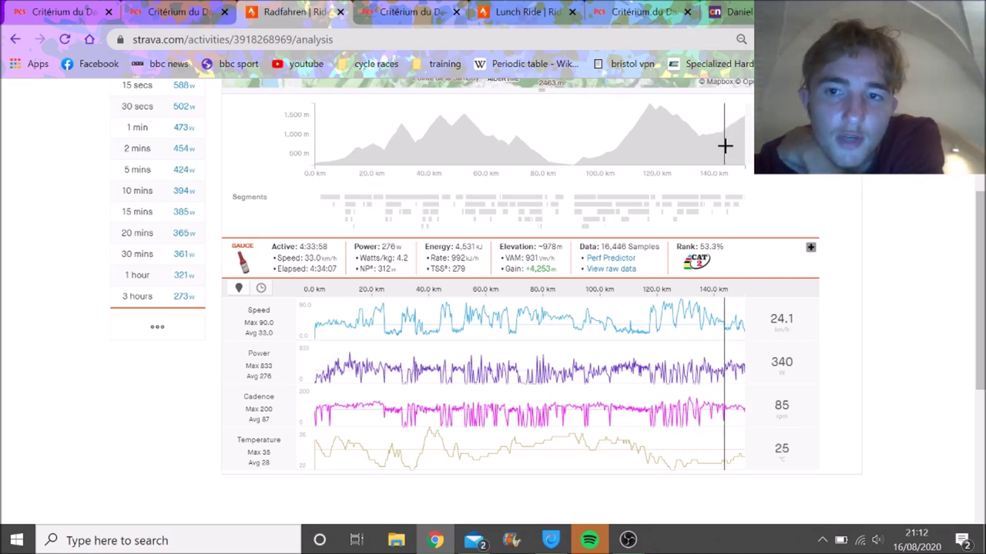
drag(724, 146, 310, 146)
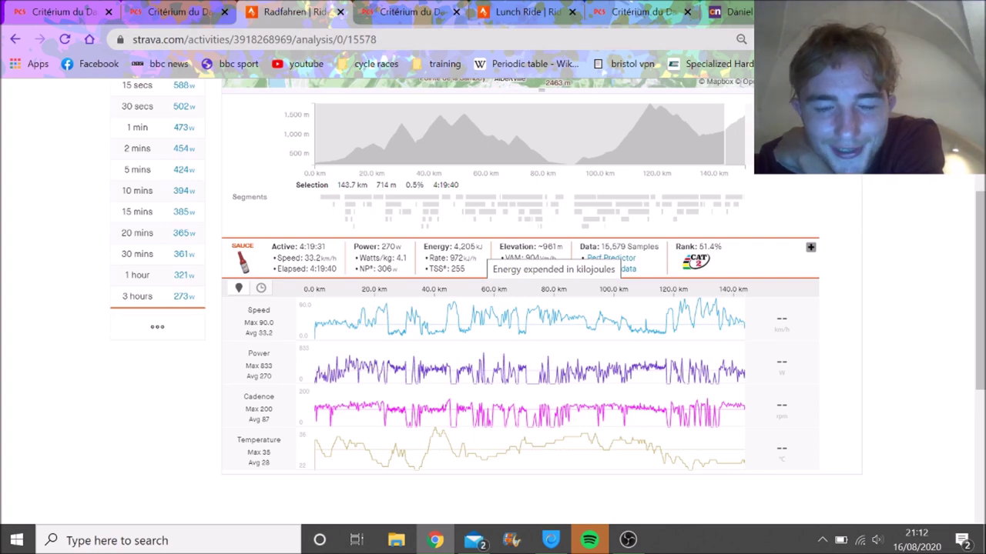
scroll(947, 239, up, 4)
scroll(953, 179, down, 2)
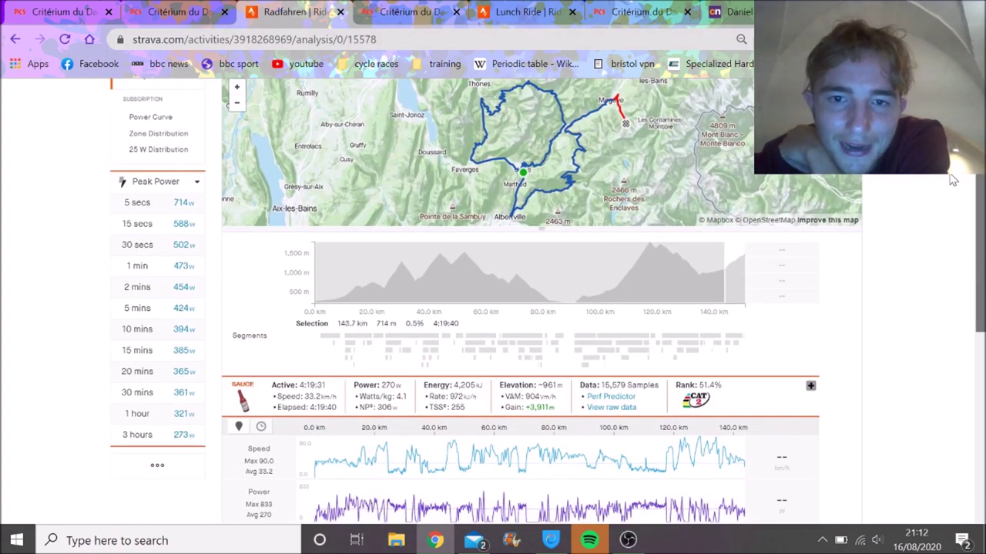
View the Megeve to Altiport segment, select and examine its final 2.4 km, then return to the ride's overview
scroll(953, 180, down, 2)
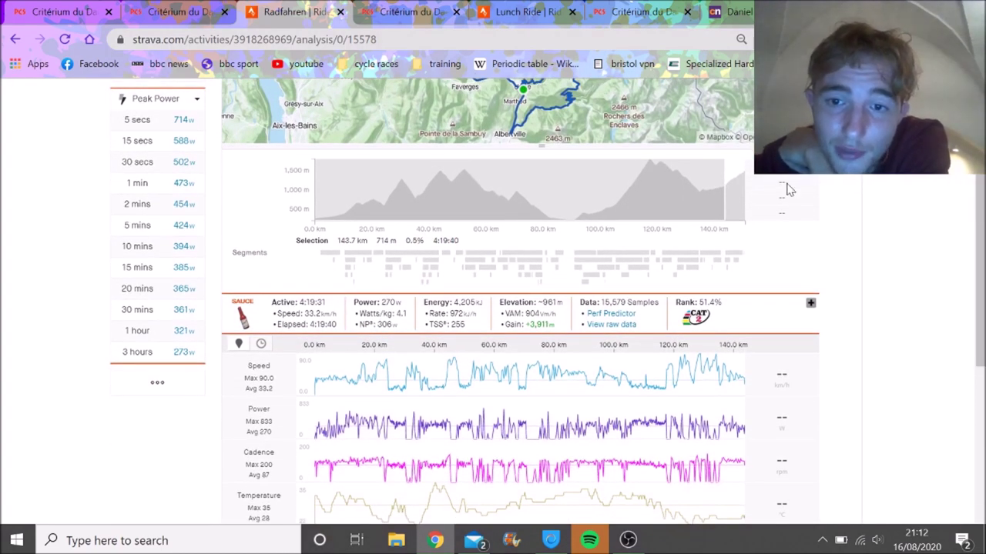
click(736, 253)
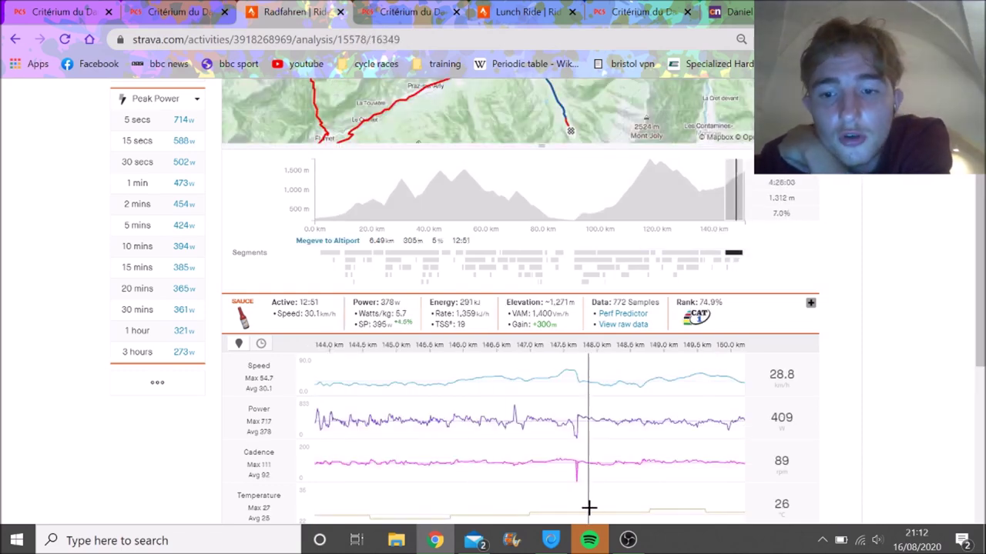
drag(581, 424, 744, 423)
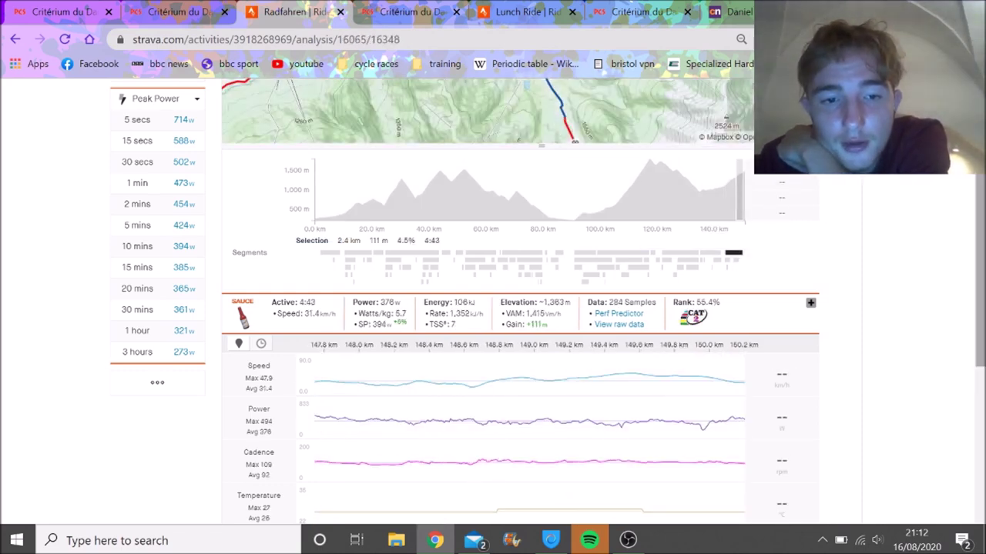
scroll(963, 221, up, 3)
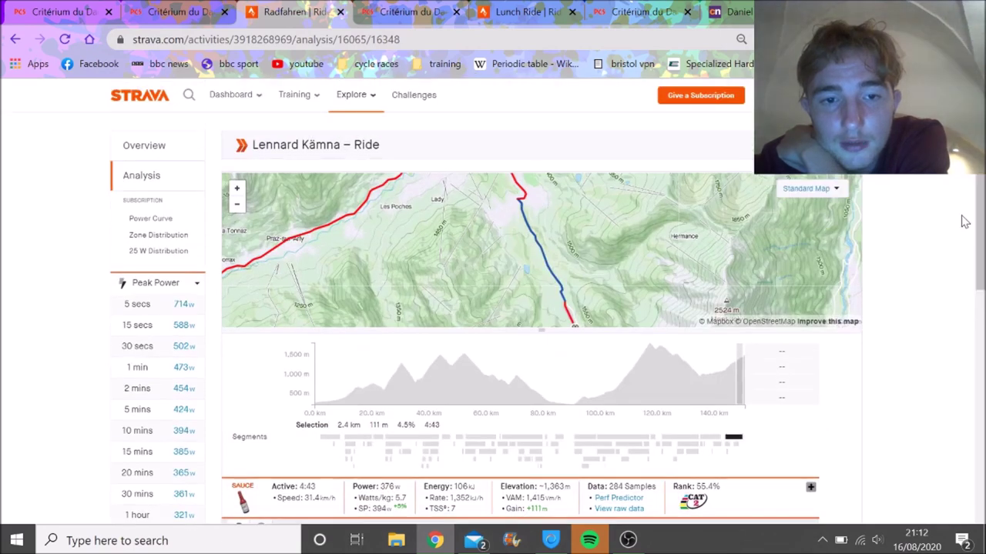
click(123, 145)
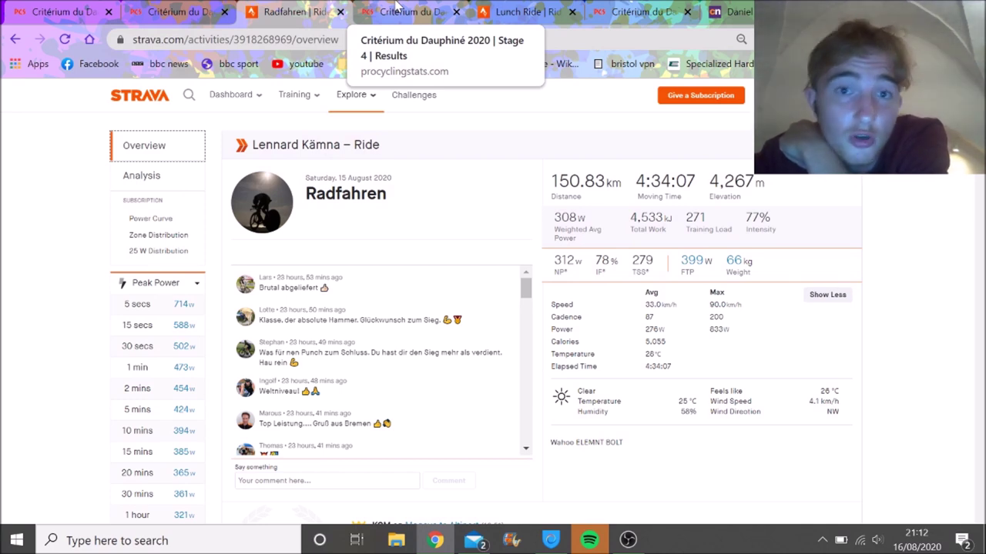
Close the Stage 4 winner's ride, the Stage 4 results and the other finished stage results page
click(224, 11)
click(224, 11)
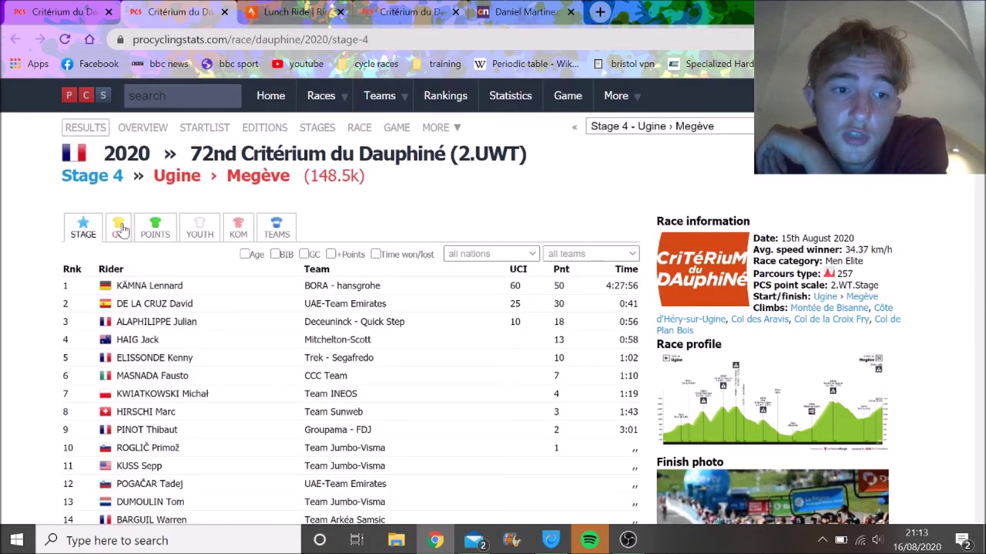
click(318, 12)
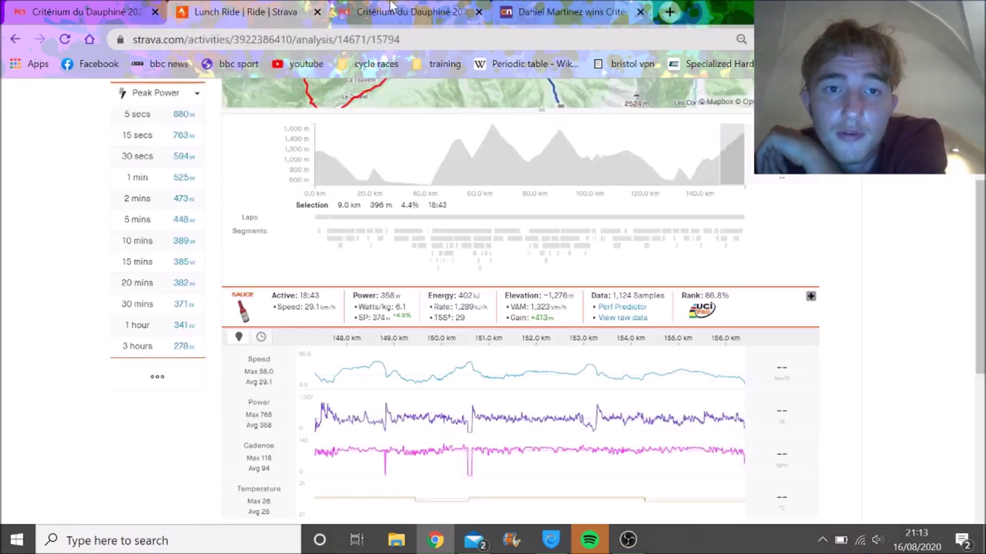
Open the Stage 5 Megève to Megève results and examine the finishing order and time gaps
click(393, 9)
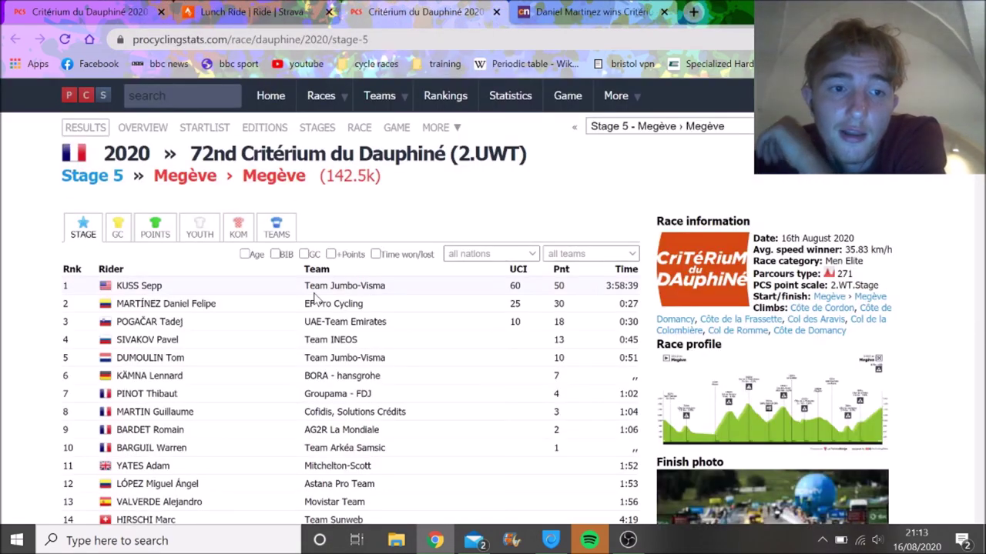
scroll(181, 291, down, 1)
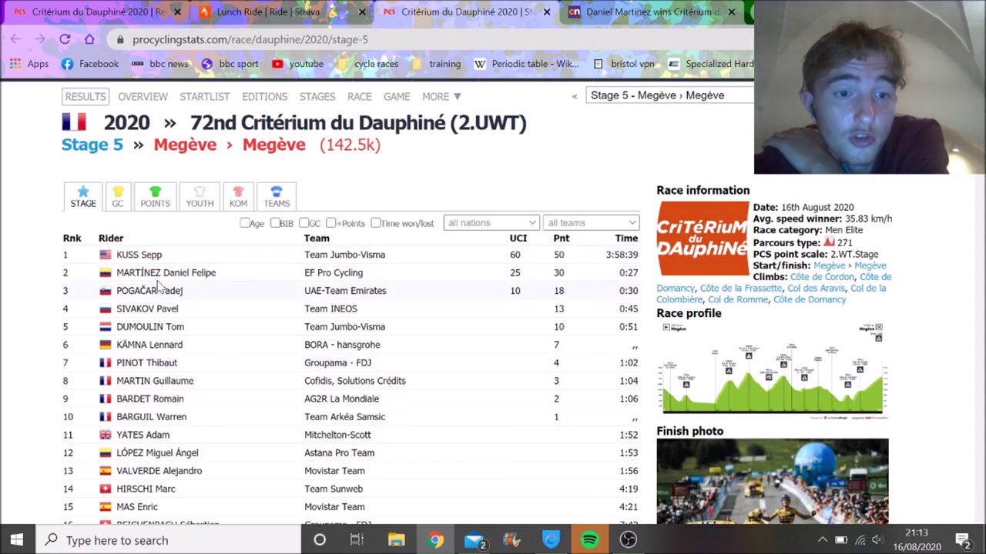
scroll(255, 301, down, 3)
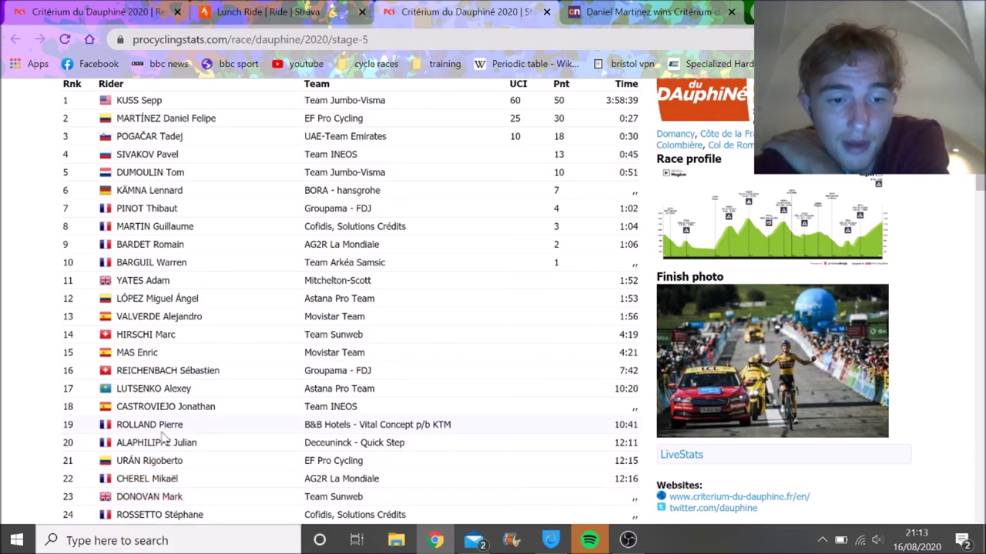
scroll(163, 436, up, 1)
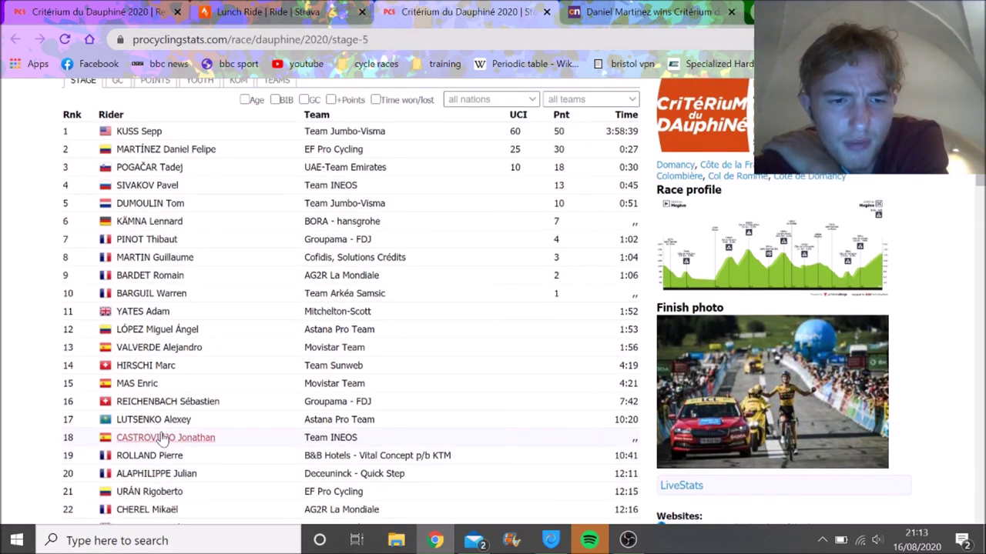
scroll(163, 436, up, 2)
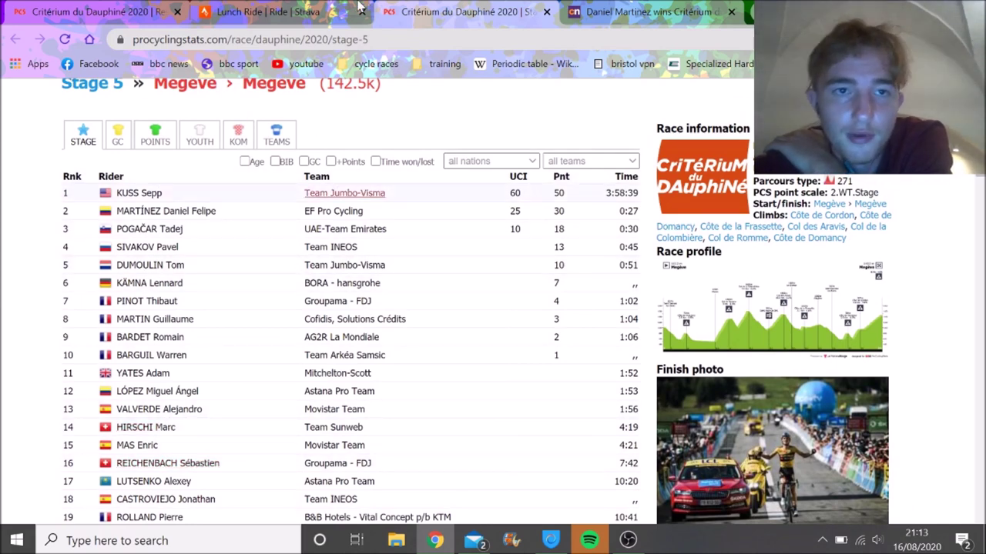
Open the Stage 5 winner's Lunch Ride on Strava and examine its overview statistics
click(278, 11)
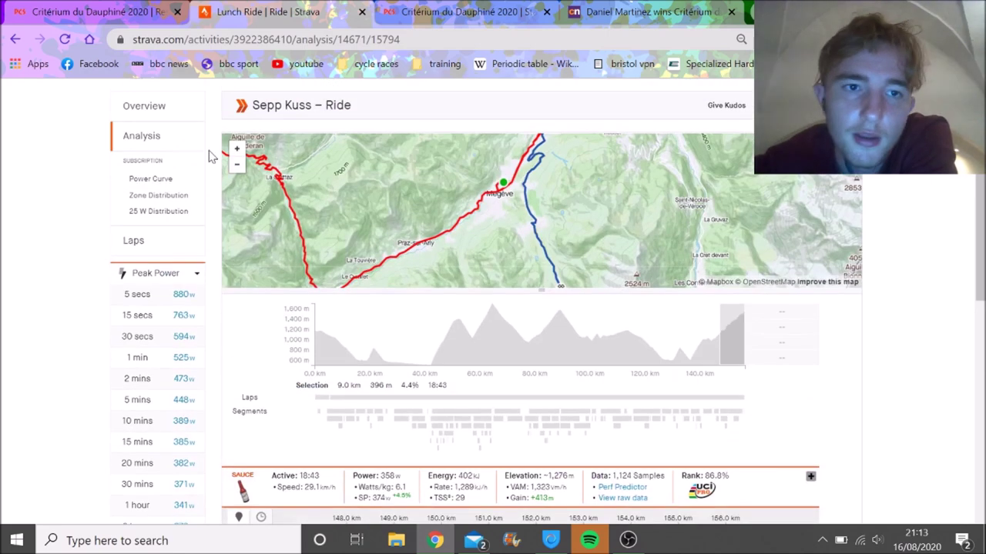
click(148, 106)
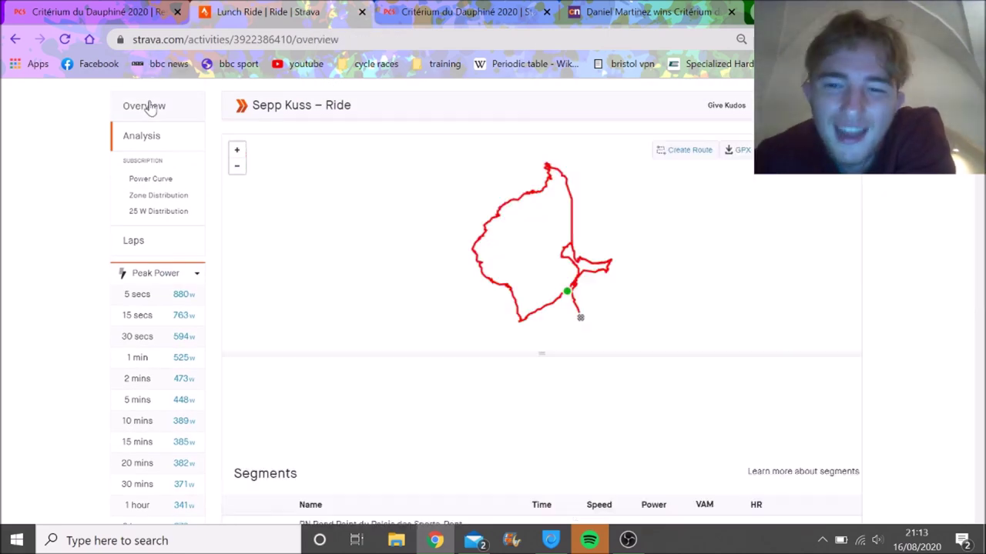
click(148, 106)
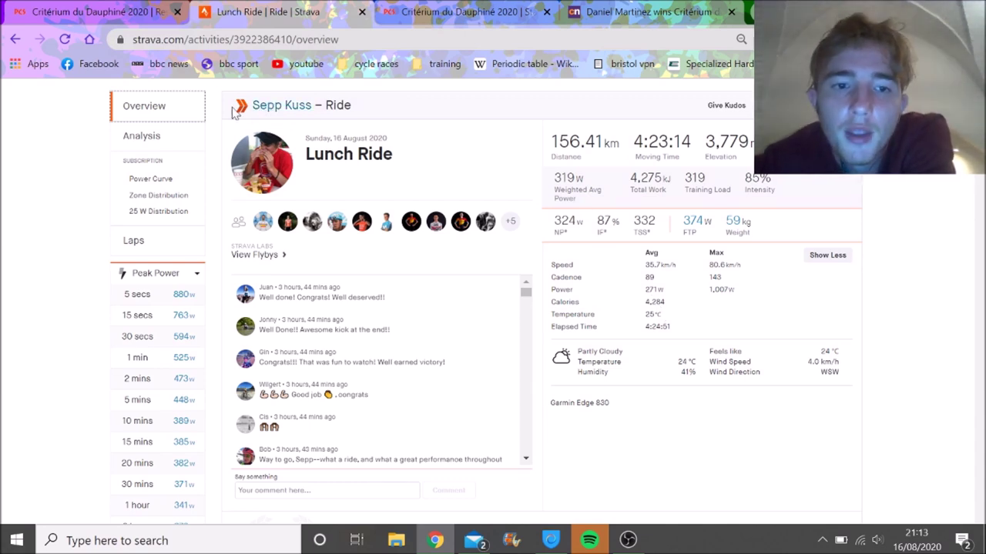
Open the Lunch Ride's analysis, select and examine the opening 17.5 km descent, then clear the selection
click(169, 135)
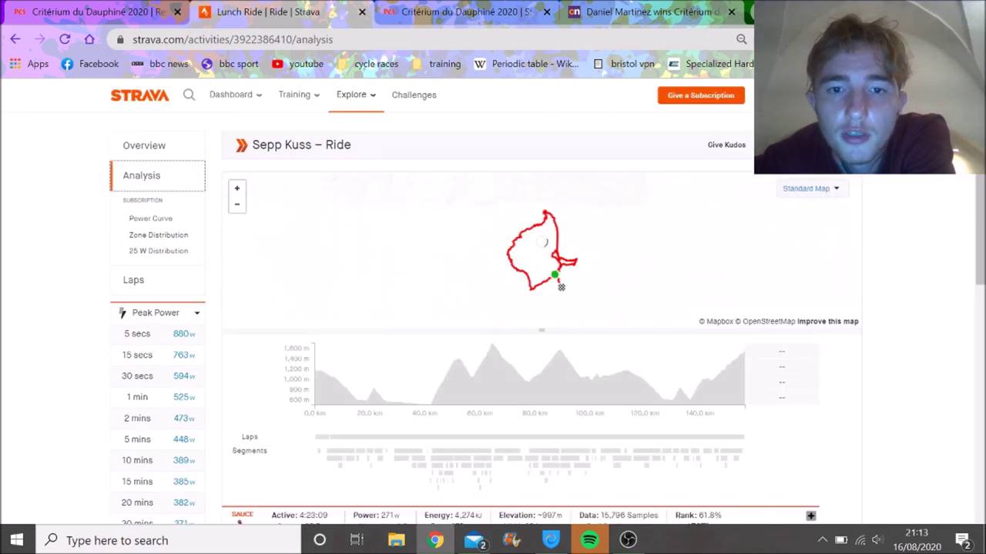
scroll(492, 231, down, 2)
scroll(493, 308, down, 1)
drag(324, 218, 364, 238)
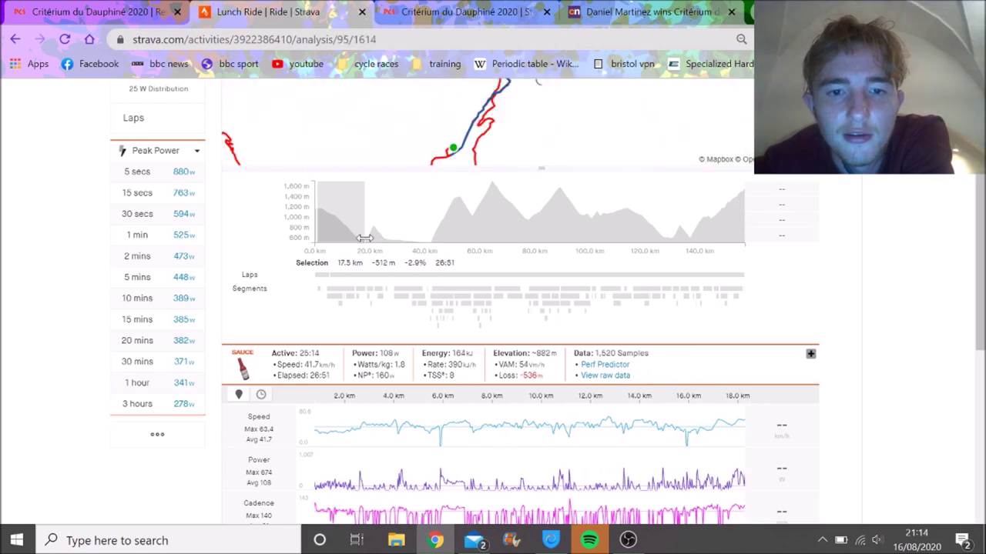
scroll(539, 242, down, 1)
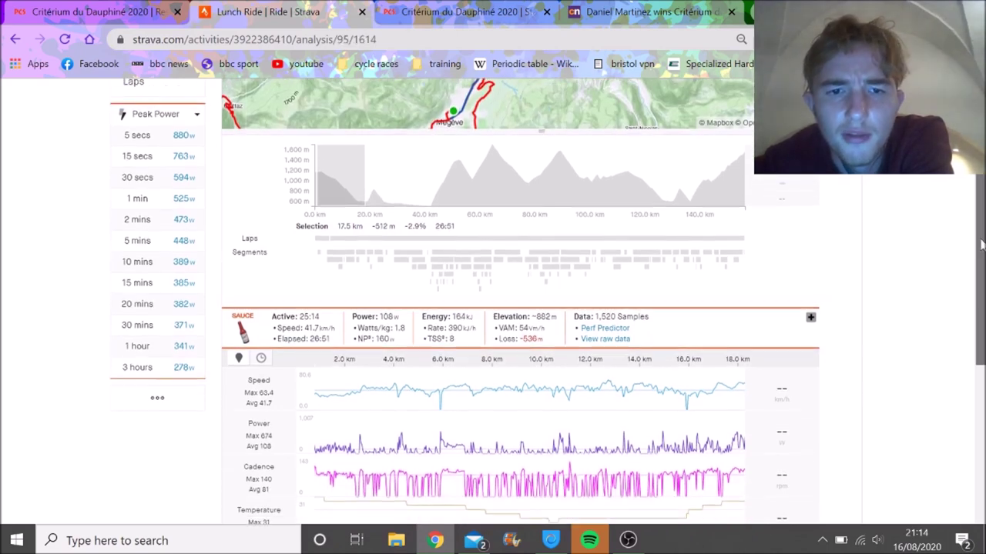
click(433, 165)
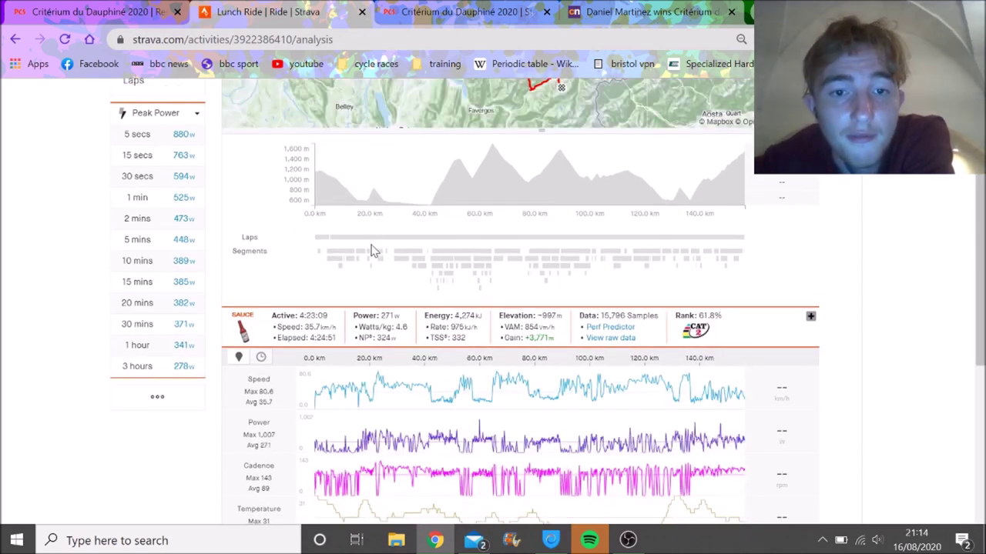
View the first Route De Megève Climb segment and check the ride's 5-minute peak power details
click(372, 250)
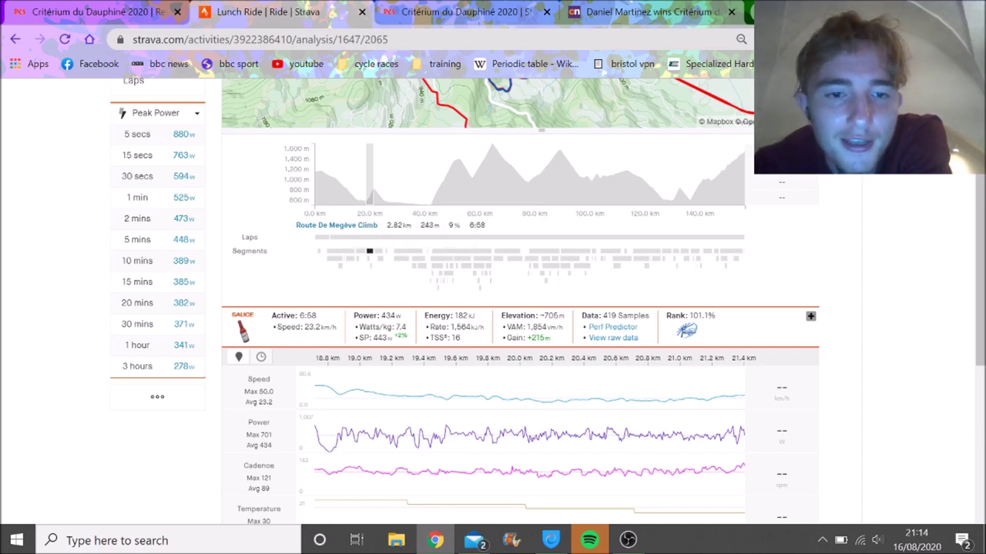
click(183, 240)
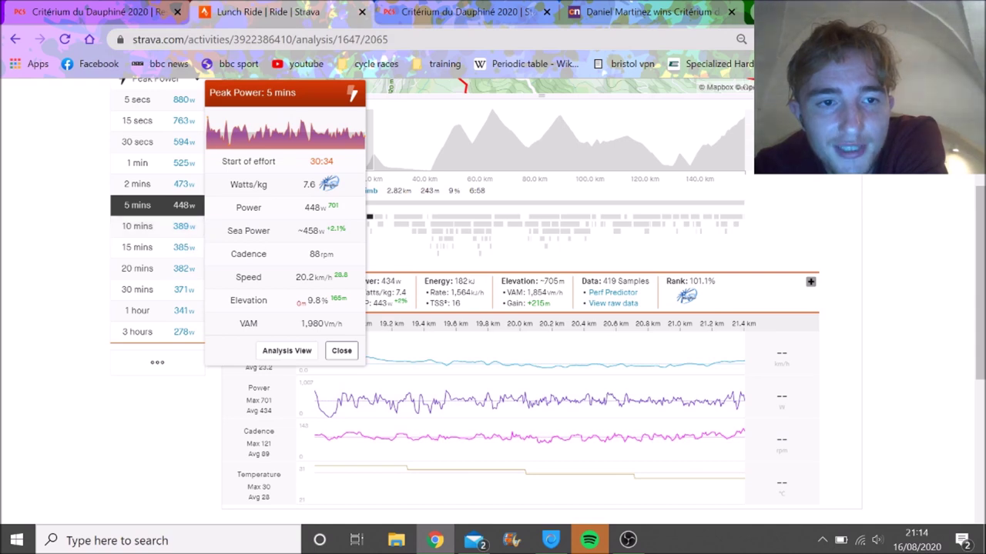
click(27, 245)
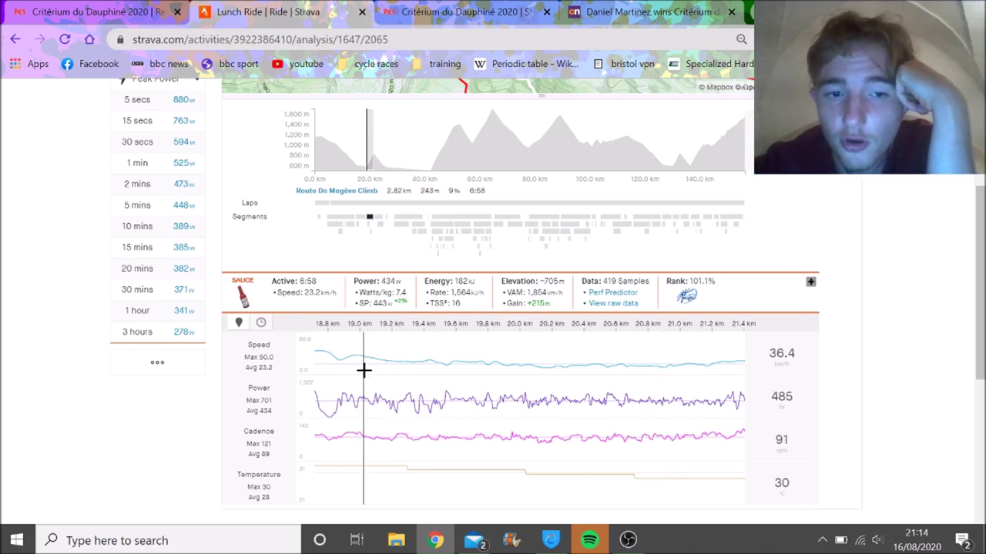
Examine the final 2.5 km of the Route De Megève Climb, then the 13.0 km flat section before the next major climb
drag(339, 371, 814, 352)
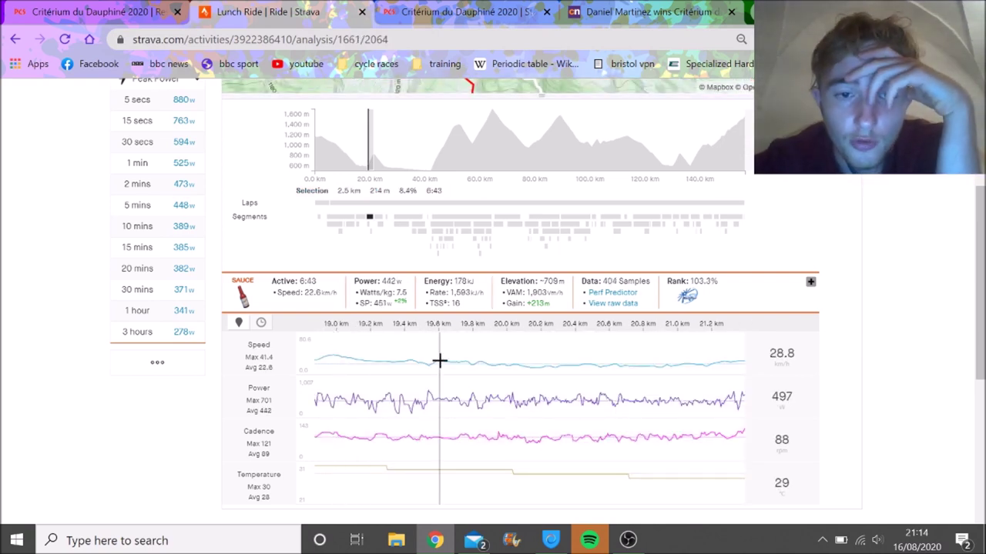
click(439, 360)
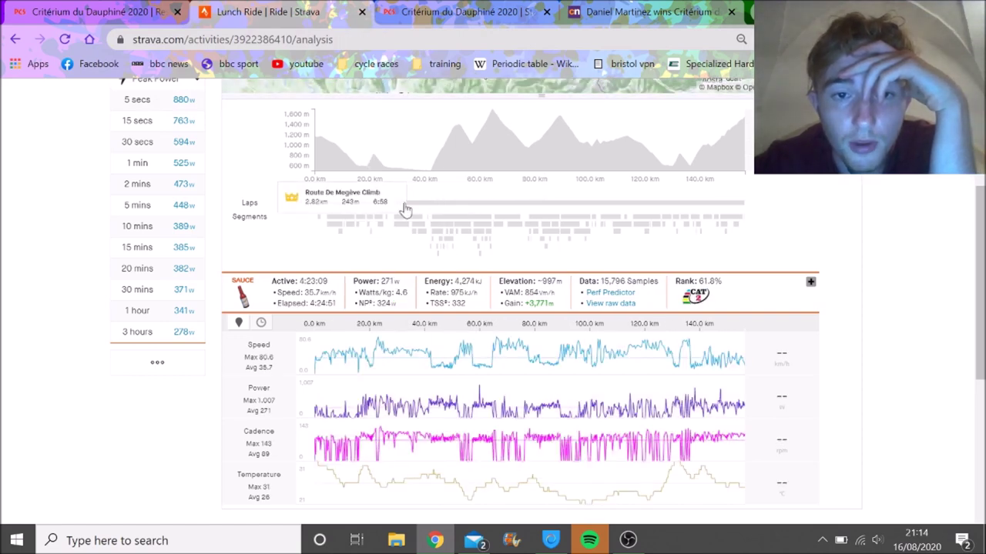
drag(443, 159, 423, 159)
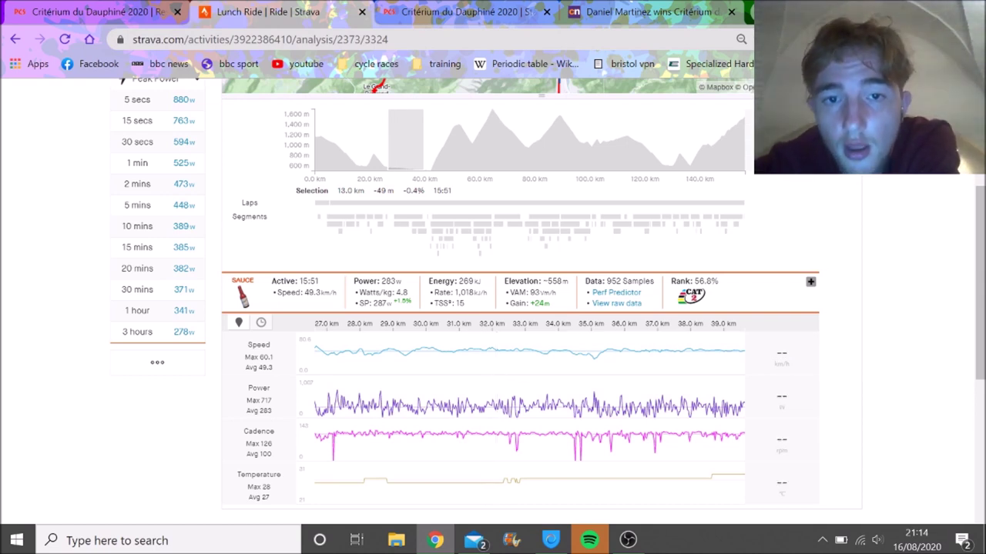
View the Col de Romme par Scionzier segment, select and examine its final 8.2 km, then clear the selection
click(441, 228)
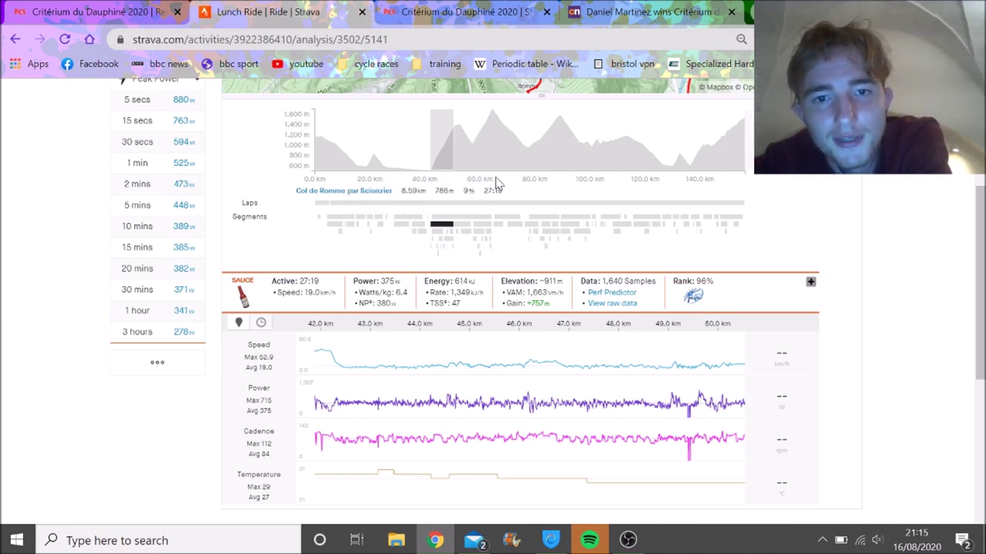
drag(335, 363, 978, 399)
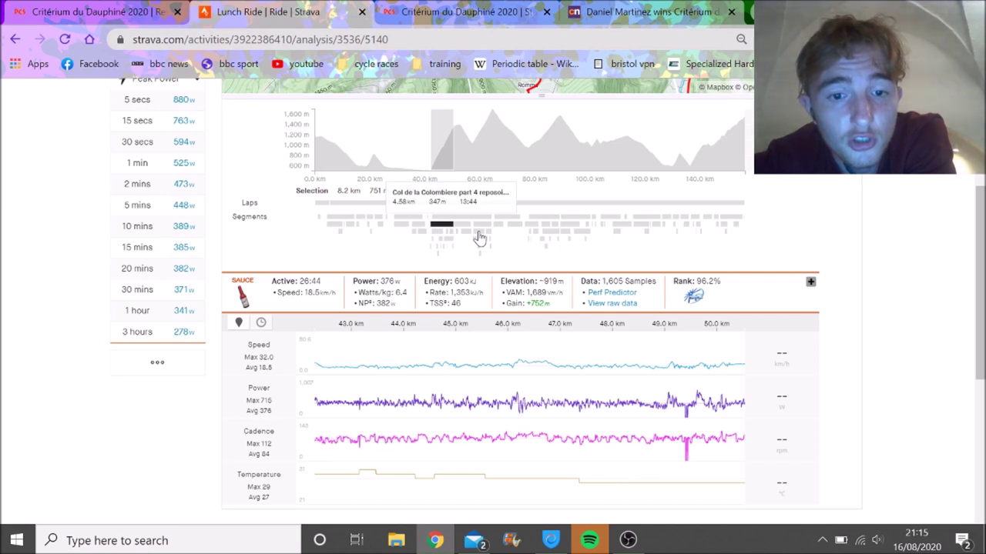
click(466, 119)
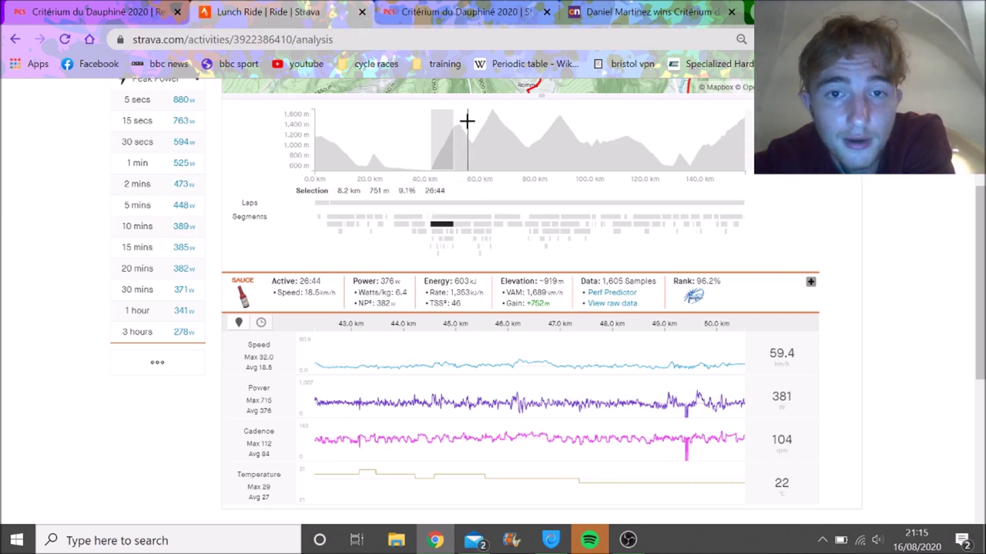
View the L'Etape du Tour 2018 - KOM Col de la Colombière segment, examine its final 4.0 km, then clear the selection
click(481, 231)
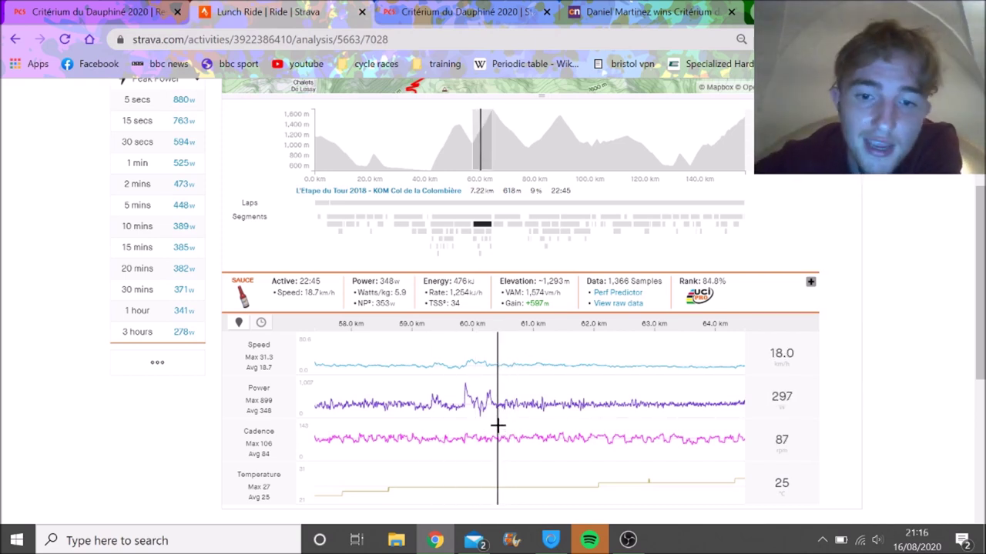
drag(497, 425, 763, 454)
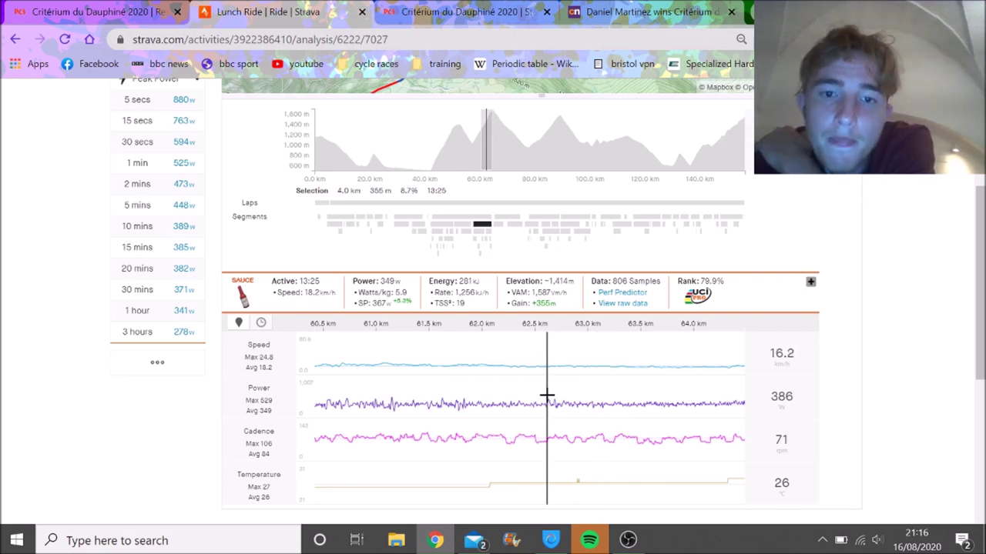
click(503, 152)
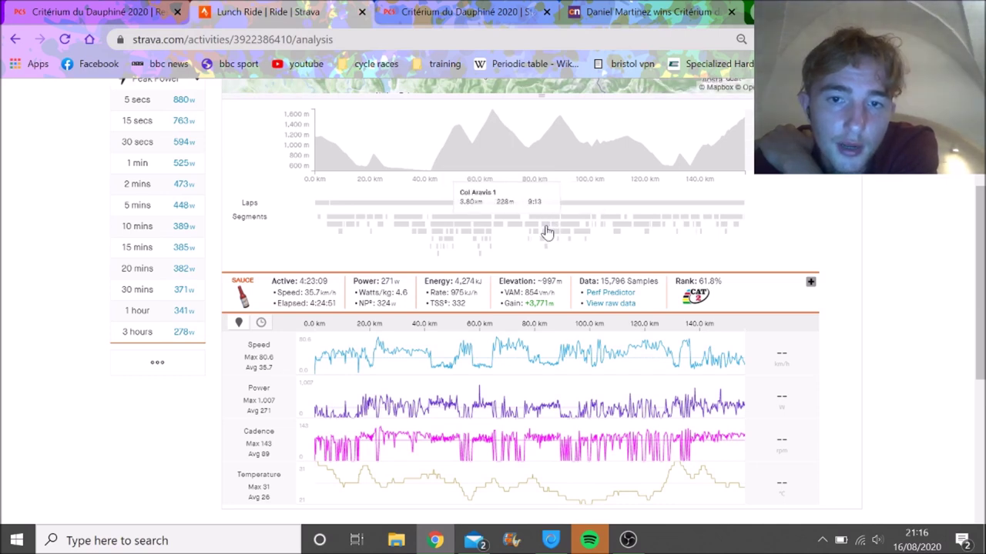
View and examine the col des Aravis (La Clusa) segment's power data, then clear it
click(550, 233)
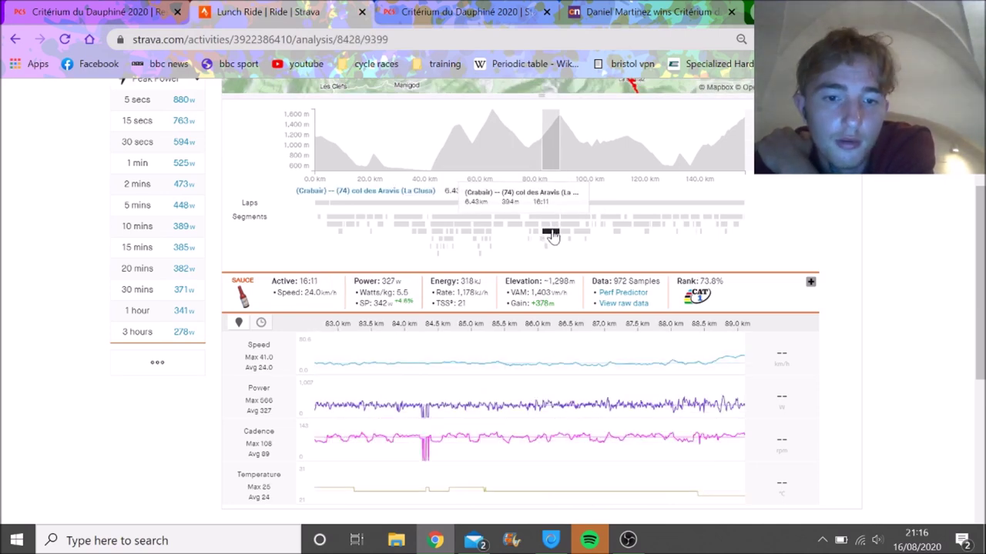
click(586, 127)
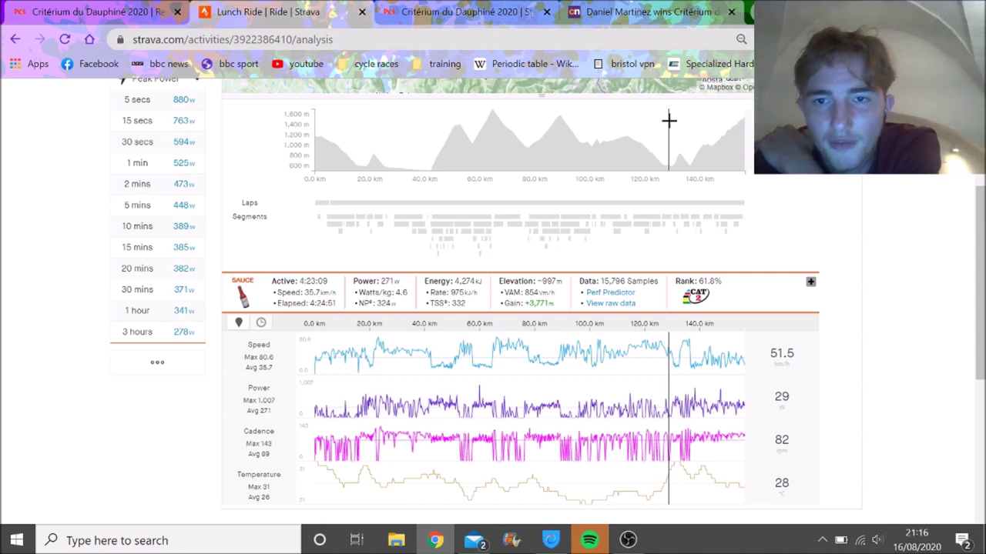
Examine the 31.4 km section after the Aravis descent, then view the second Route De Megève Climb effort
drag(669, 121, 582, 112)
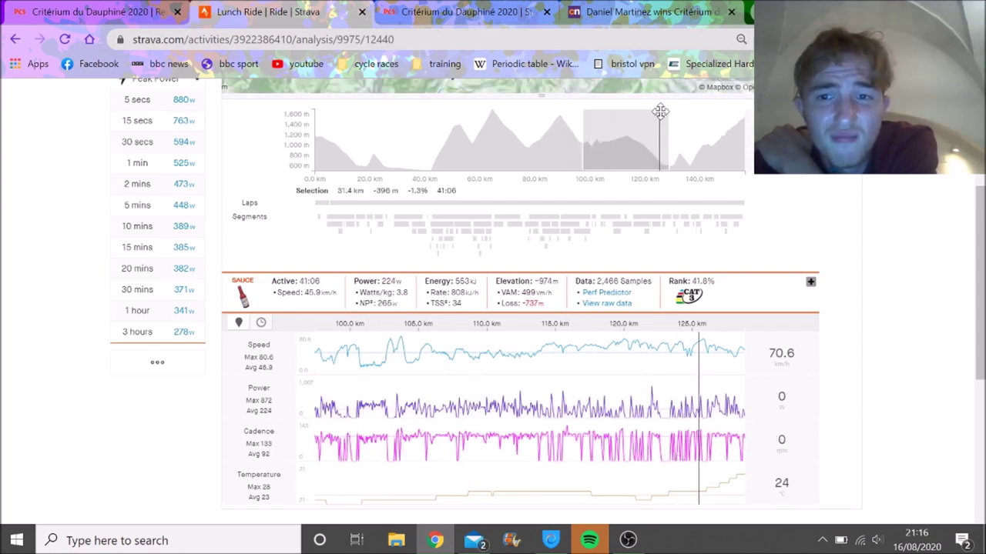
click(676, 220)
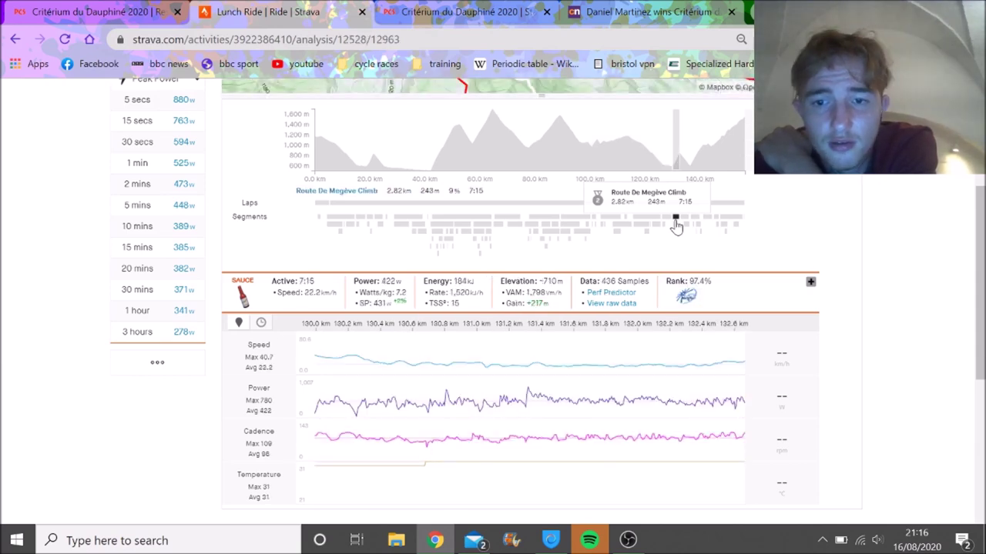
Examine the first 1.3 km and the last 1.3 km of the second Route De Megève Climb effort, then clear the selection
scroll(952, 214, up, 2)
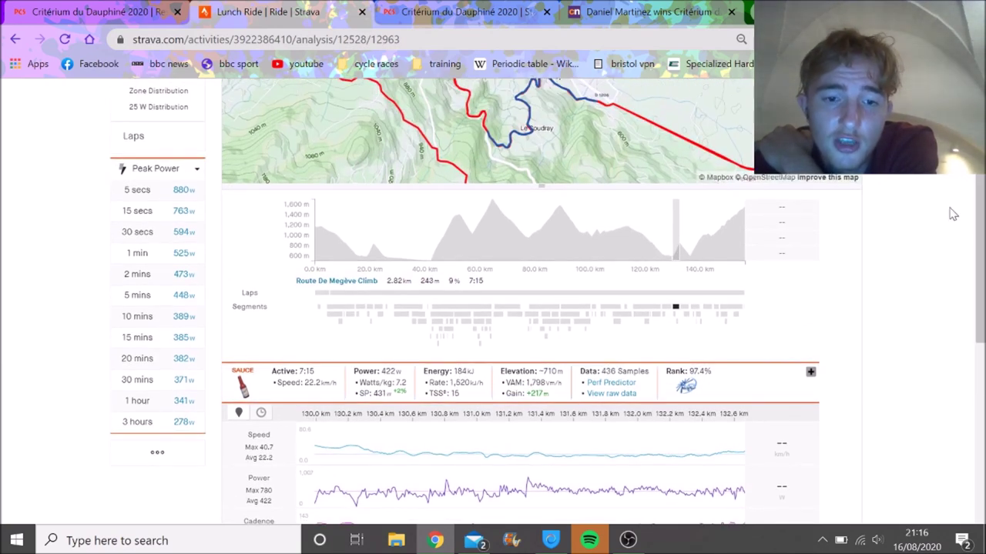
scroll(952, 214, down, 1)
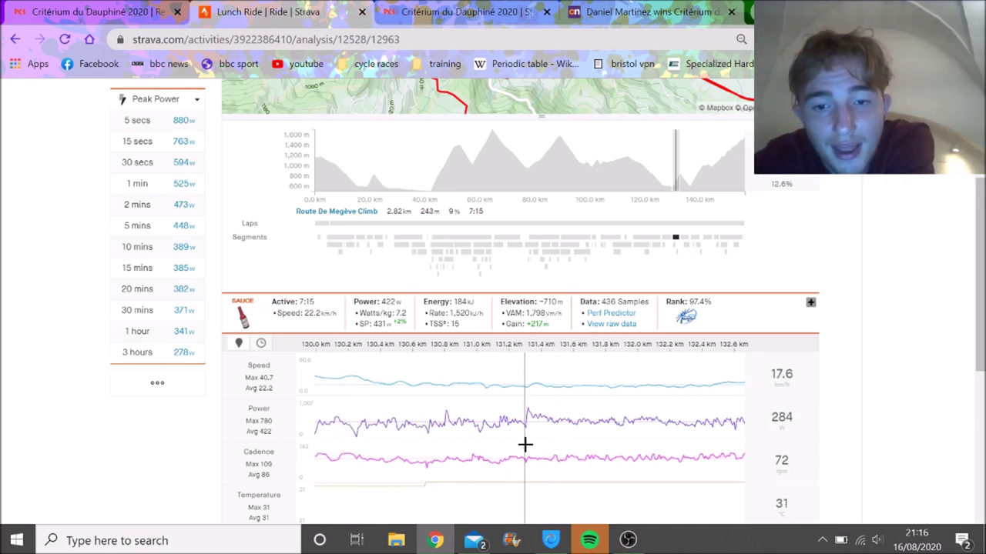
drag(525, 444, 216, 427)
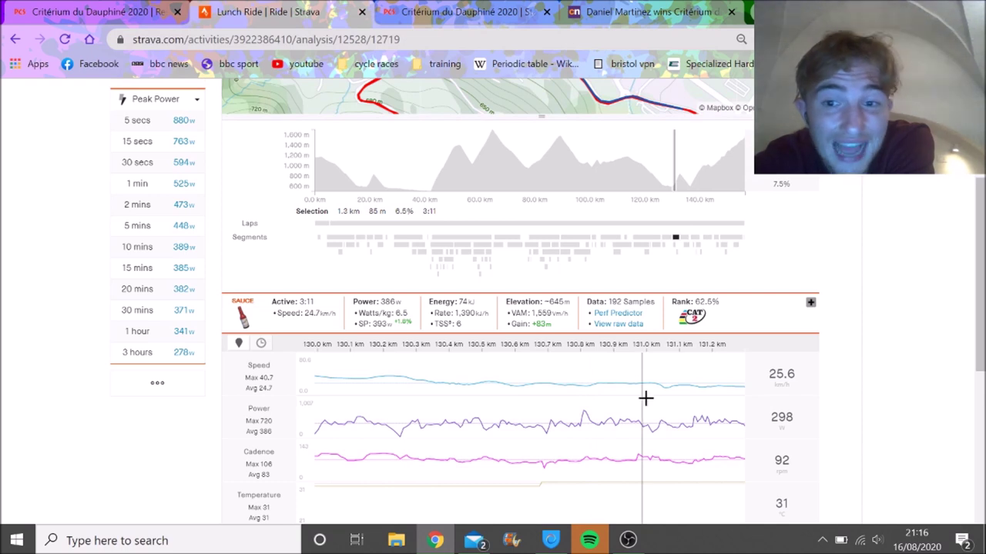
click(675, 239)
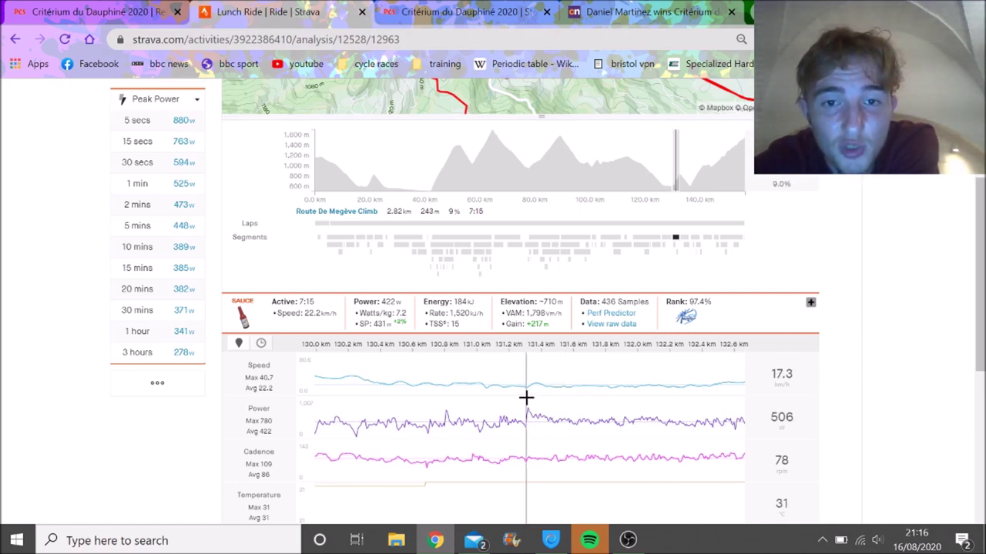
drag(526, 398, 743, 396)
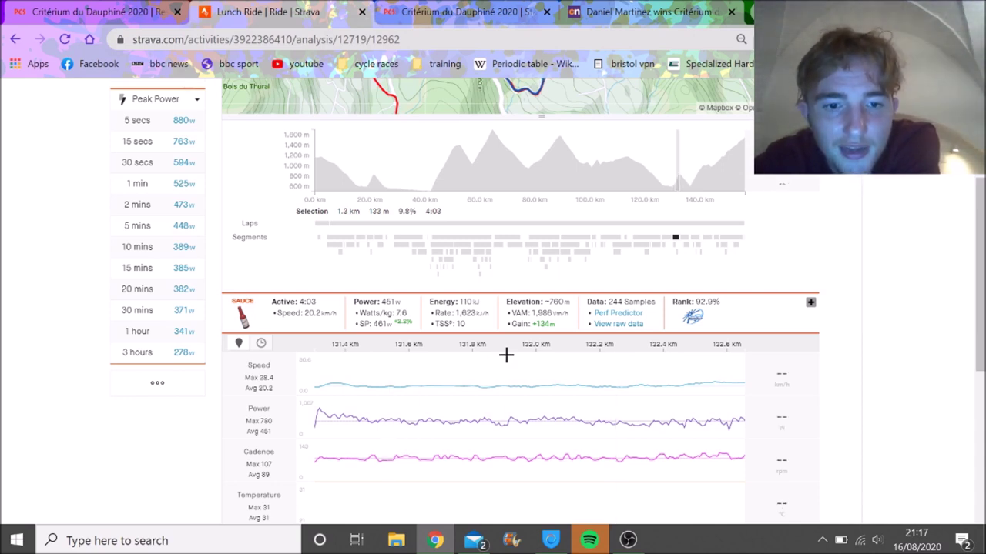
click(732, 362)
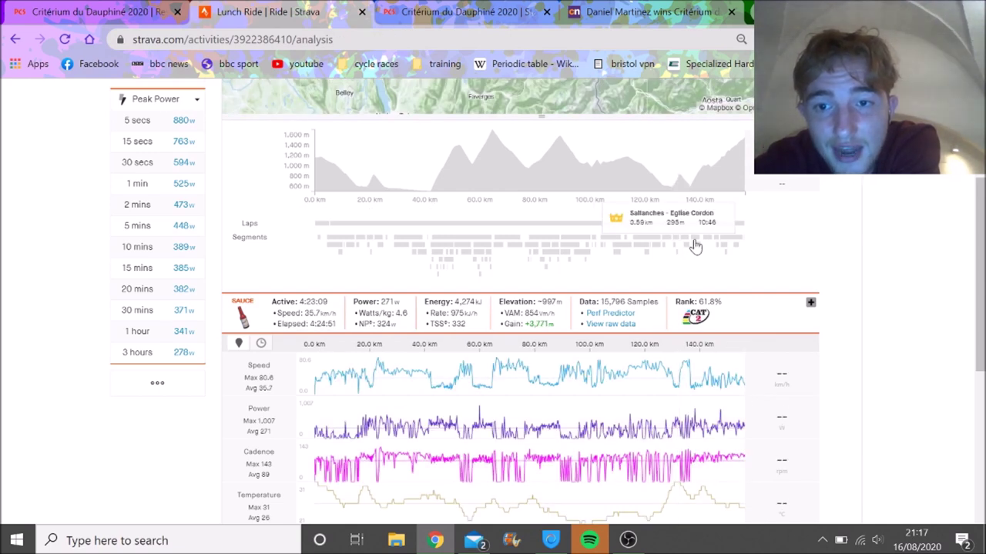
View the Sallanches - Eglise Cordon segment, examine the 0.1 km power surge near 138.1 km, then clear the selection
click(696, 244)
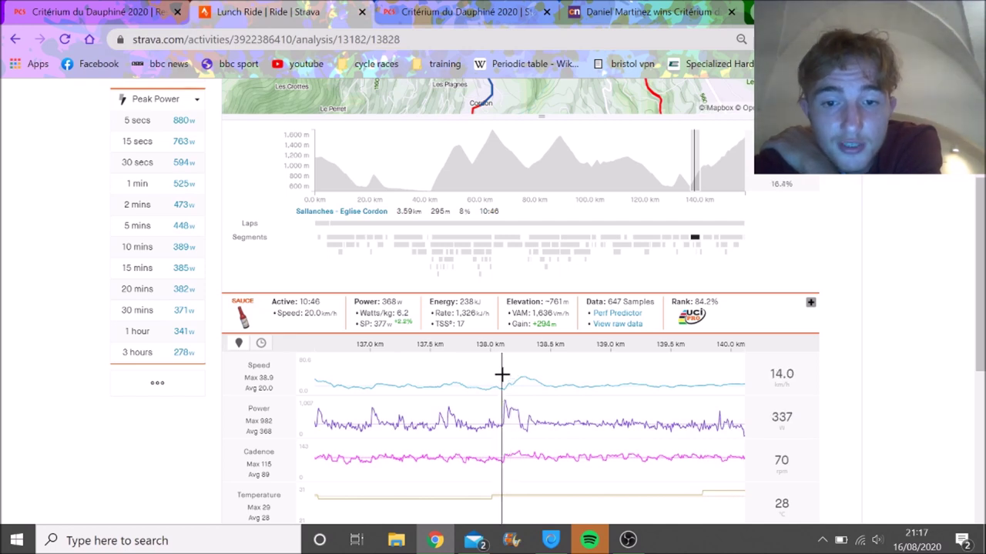
mouse_move(501, 372)
mouse_down()
mouse_move(520, 373)
mouse_move(517, 380)
mouse_up()
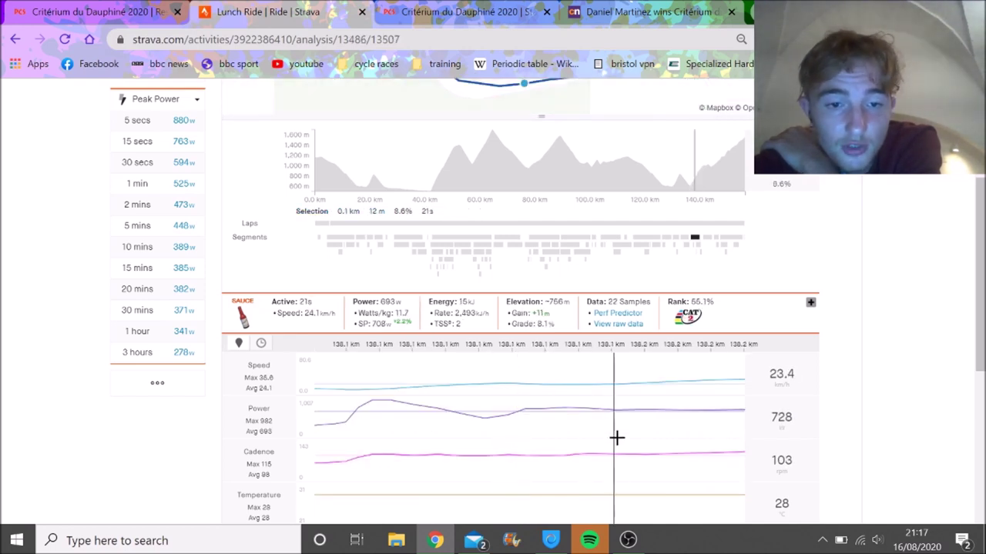
click(695, 240)
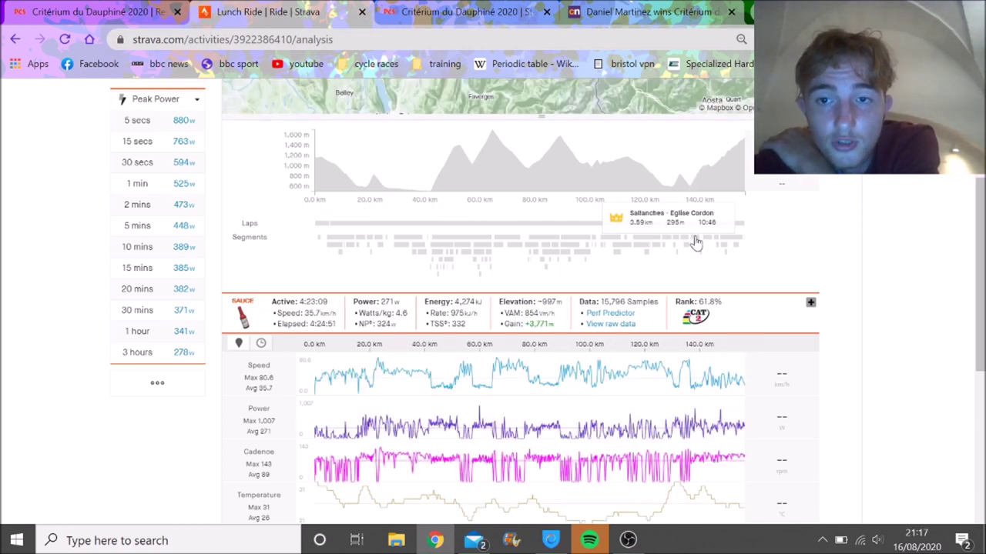
Select the ride's final 12.0 km and inspect its route around Megève and Demi-Quartier on the map
click(711, 183)
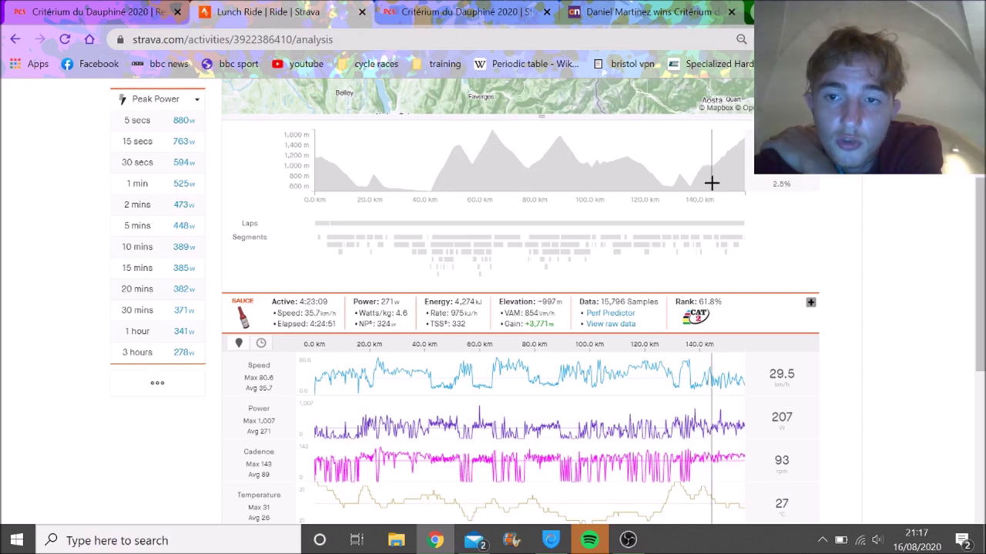
drag(712, 183, 745, 185)
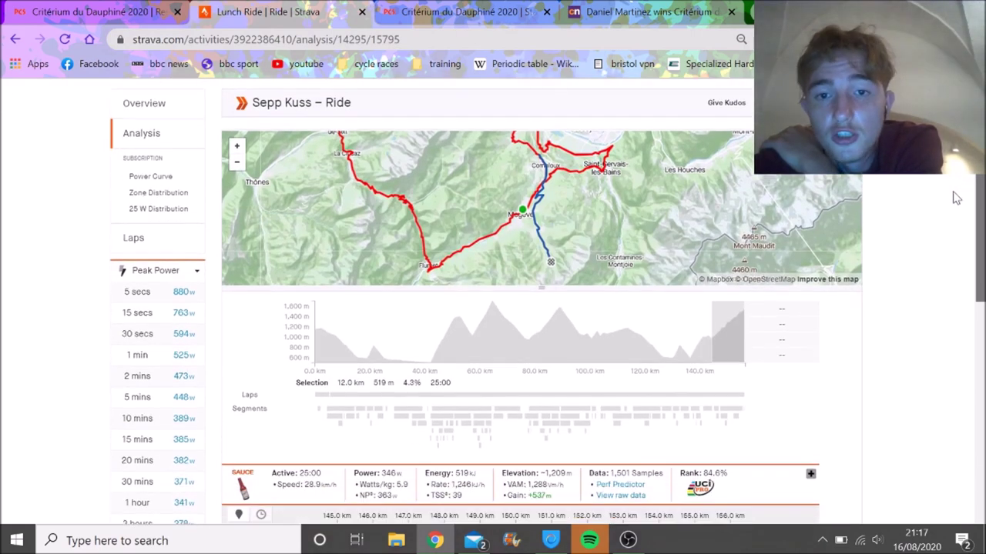
scroll(546, 223, up, 2)
drag(587, 239, 580, 207)
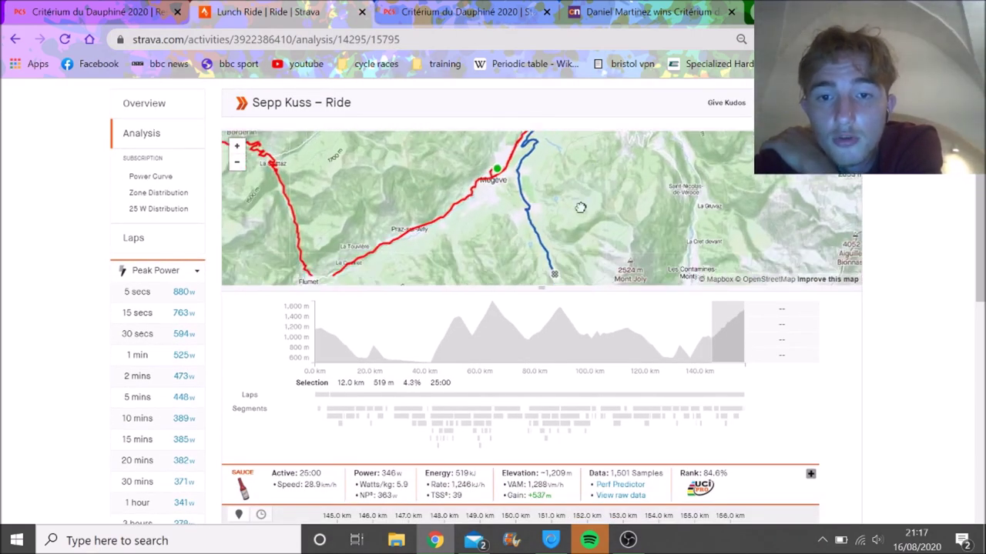
scroll(549, 223, up, 2)
drag(506, 159, 575, 241)
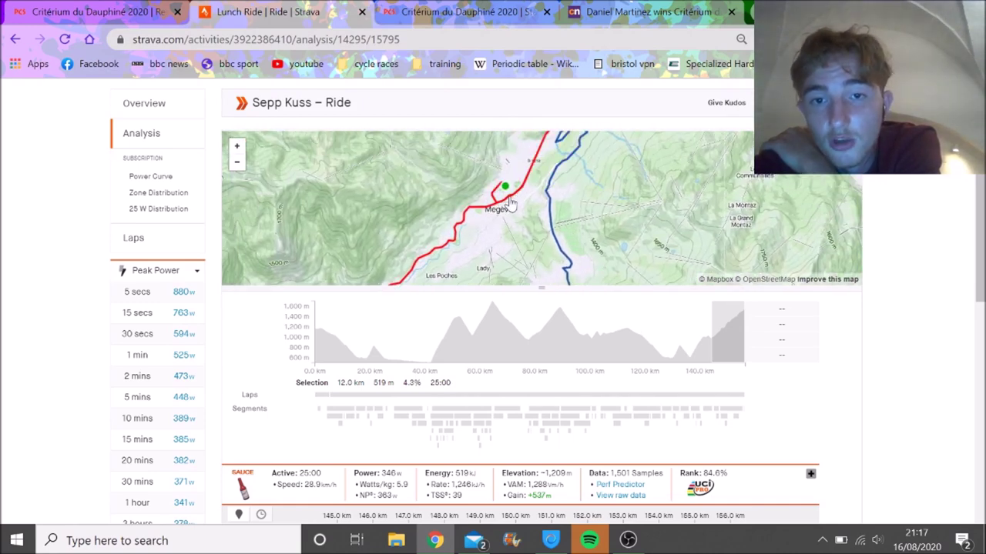
drag(571, 192, 546, 242)
drag(533, 165, 533, 204)
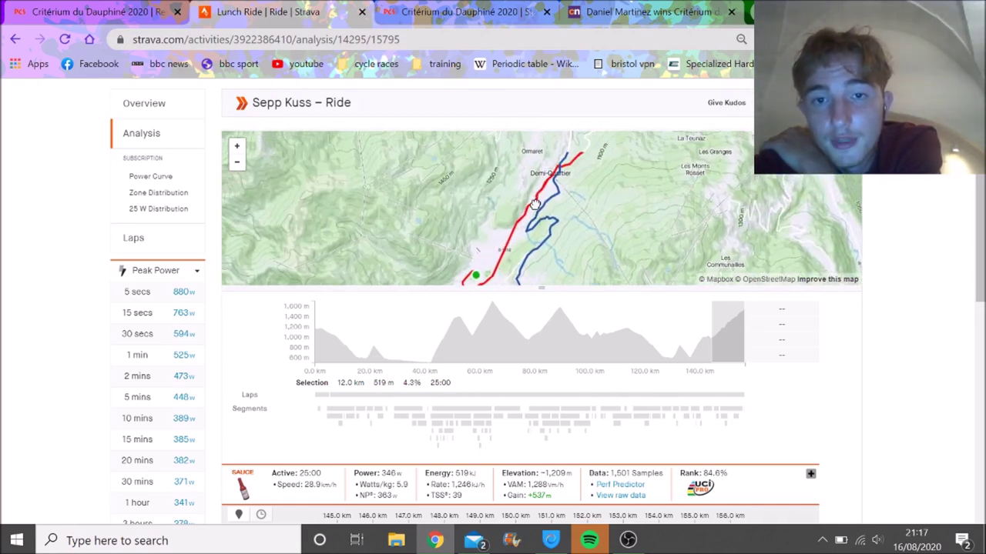
Examine the power data for the opening 3.4 km of the final climb, then clear the selection
scroll(983, 242, down, 2)
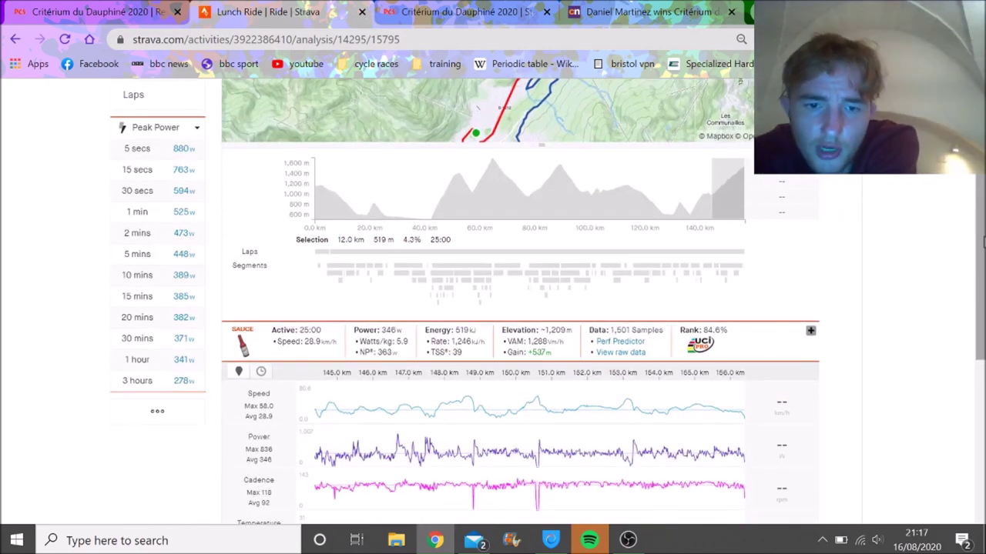
drag(981, 242, 981, 269)
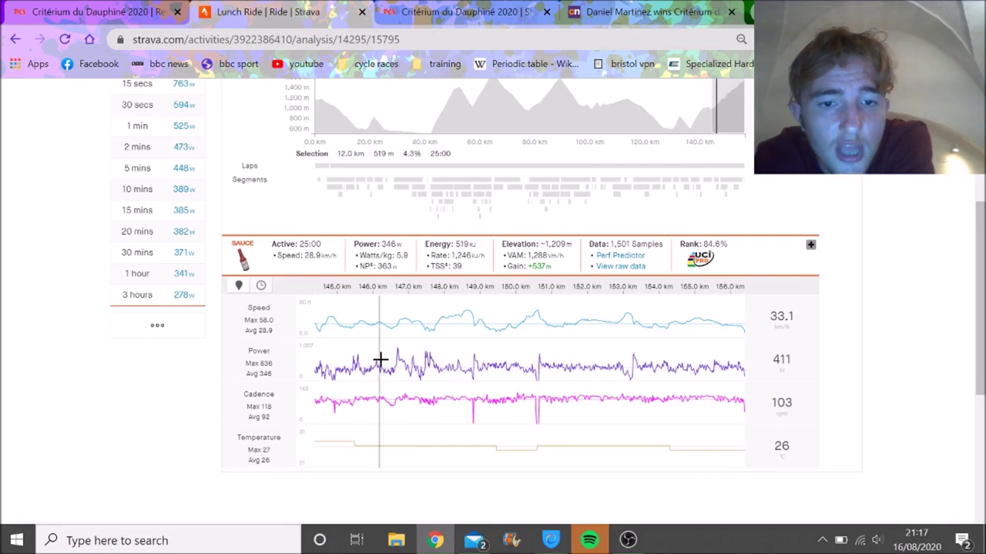
drag(440, 364, 316, 362)
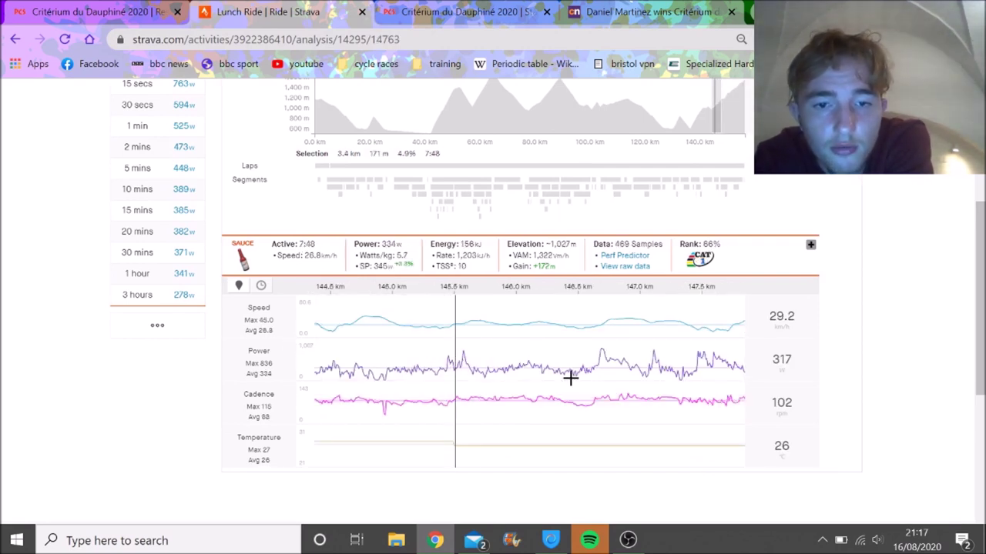
click(695, 376)
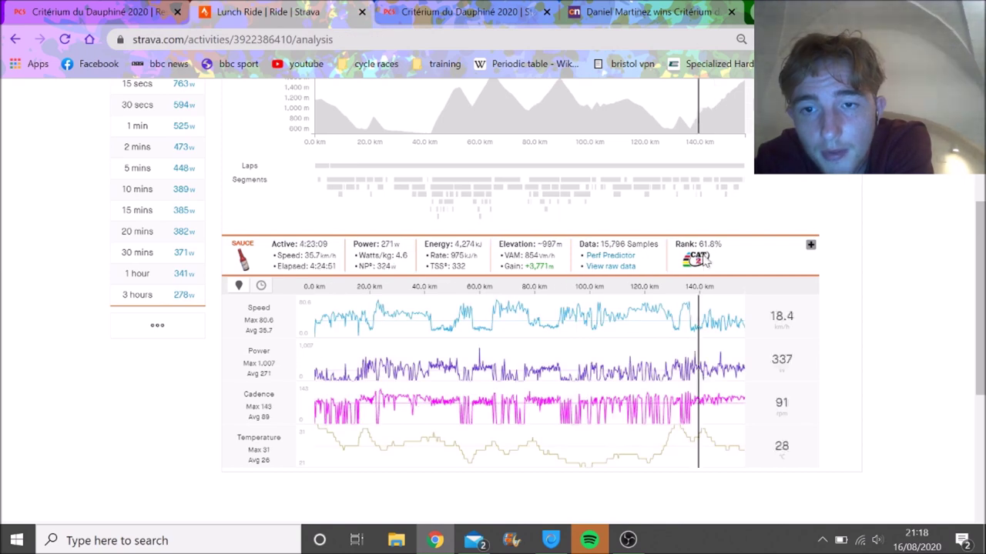
Select the ride's final 11.8 km and examine the power data for its last 5.0 km and last 3.0 km
click(732, 185)
drag(729, 108, 713, 110)
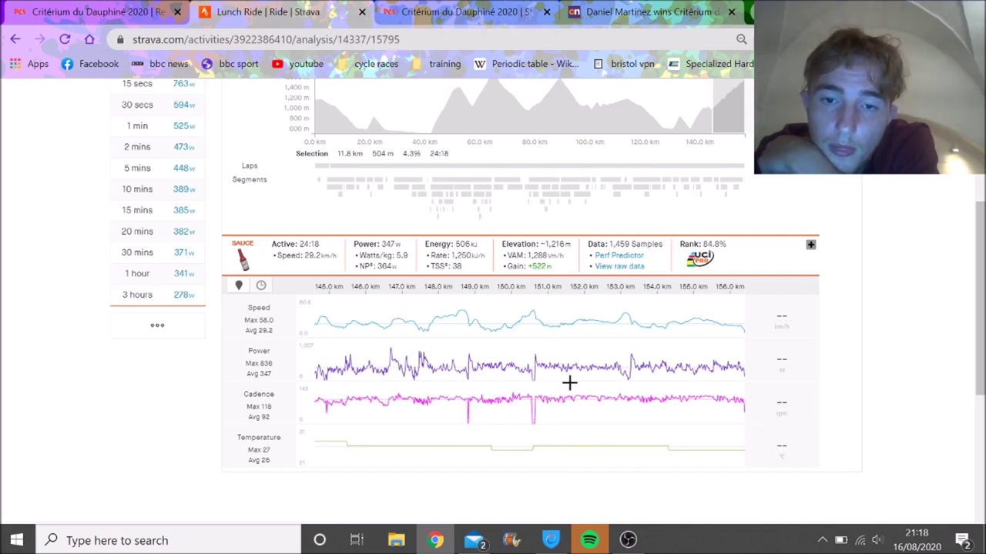
drag(568, 383, 744, 382)
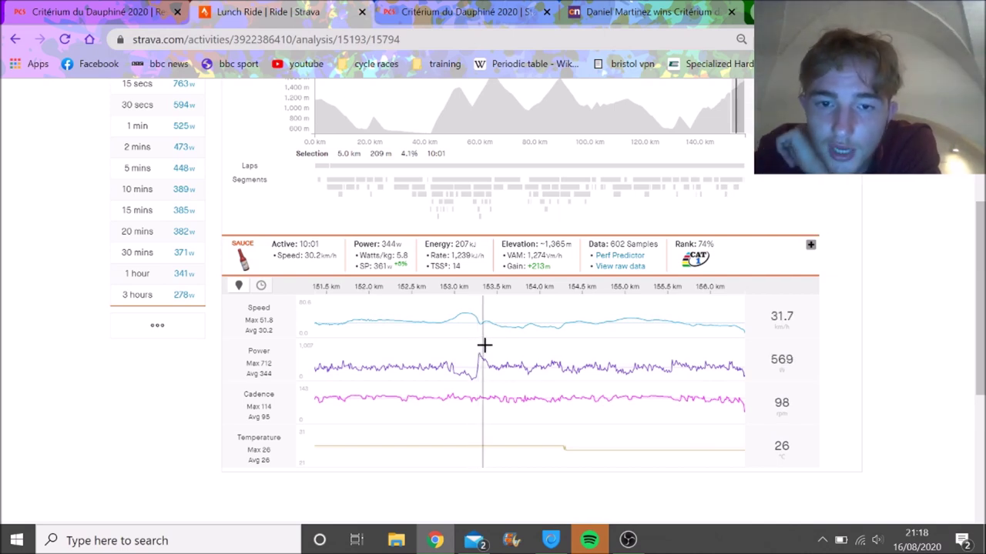
drag(482, 346, 643, 358)
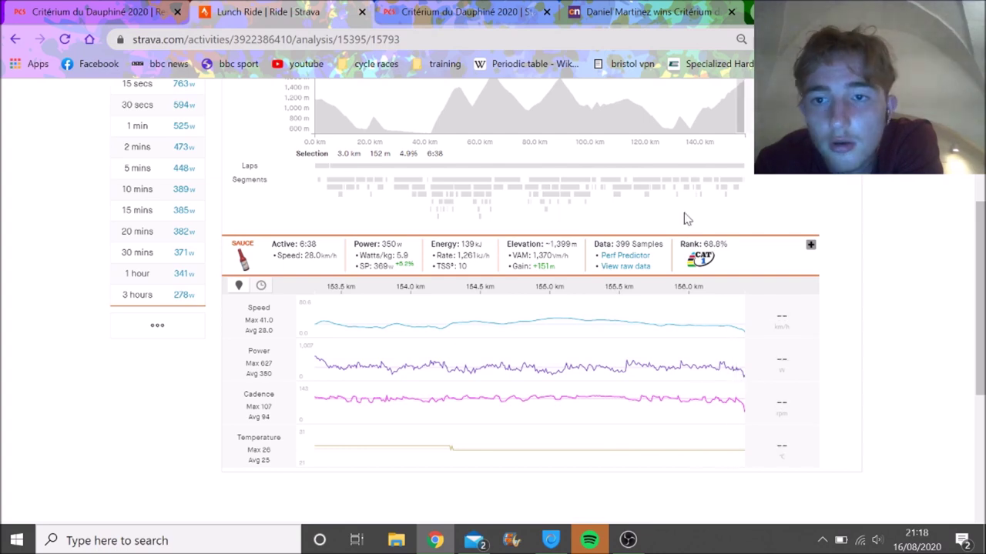
View the Demi-Quartier > airport segment, examine its final 5.0 km and 5.4 km, then clear the selection
click(736, 180)
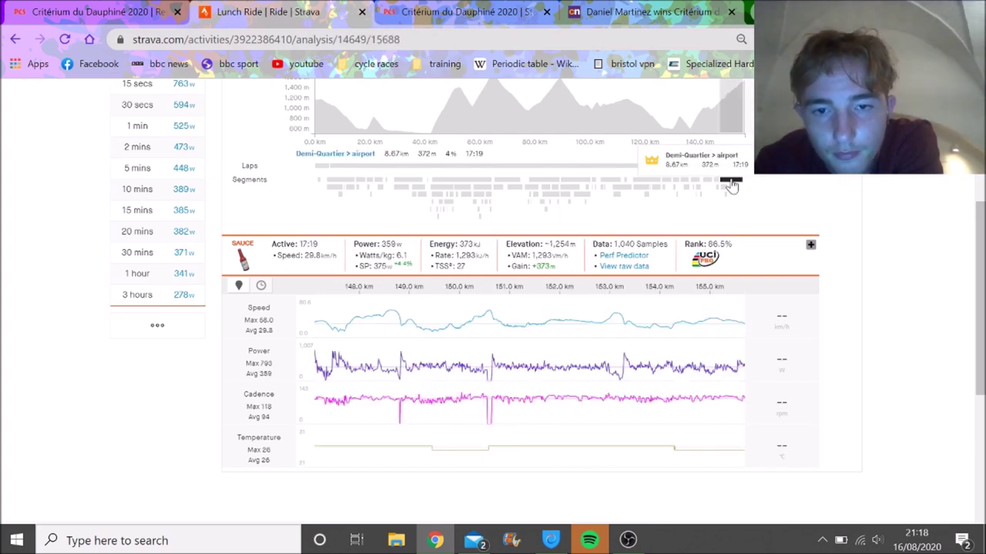
drag(497, 362, 744, 343)
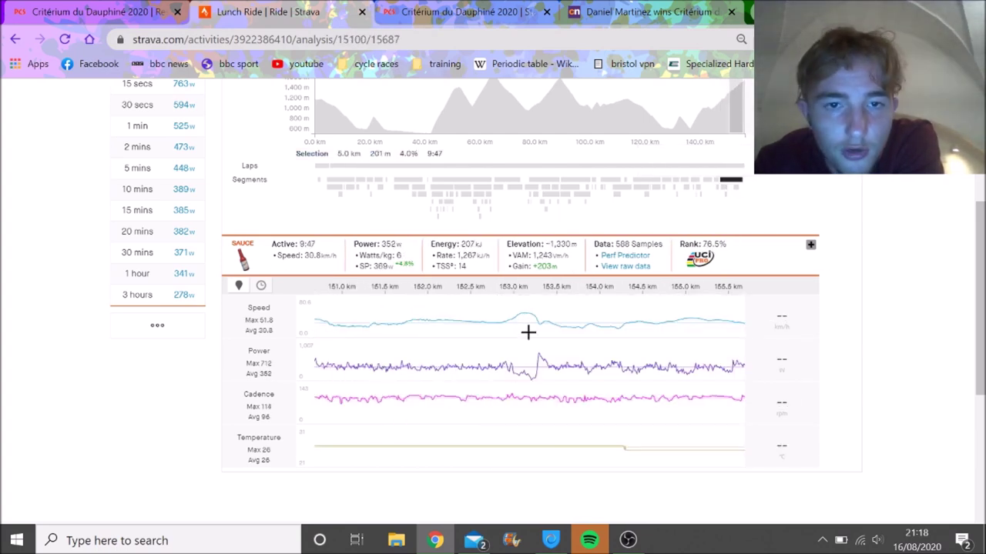
click(729, 184)
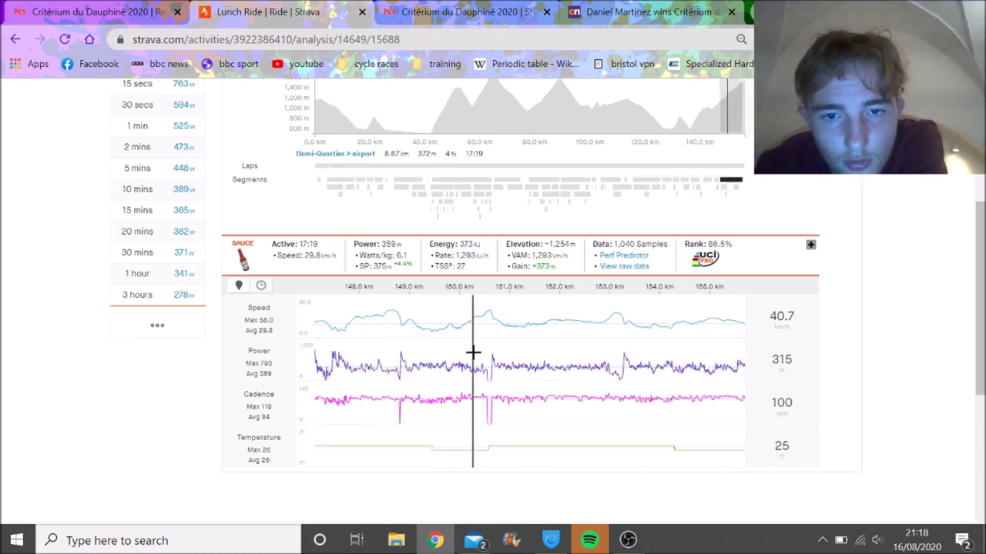
drag(472, 352, 767, 388)
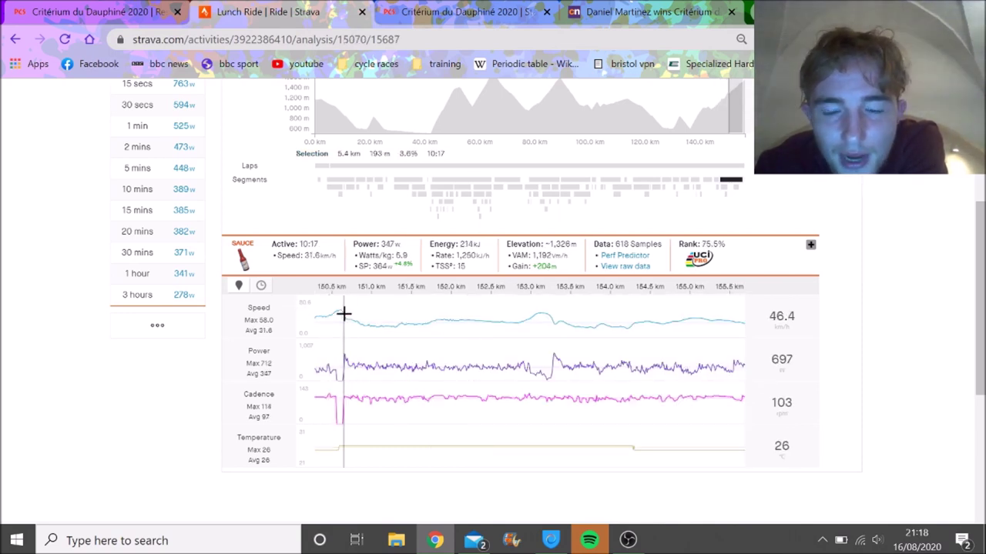
click(732, 184)
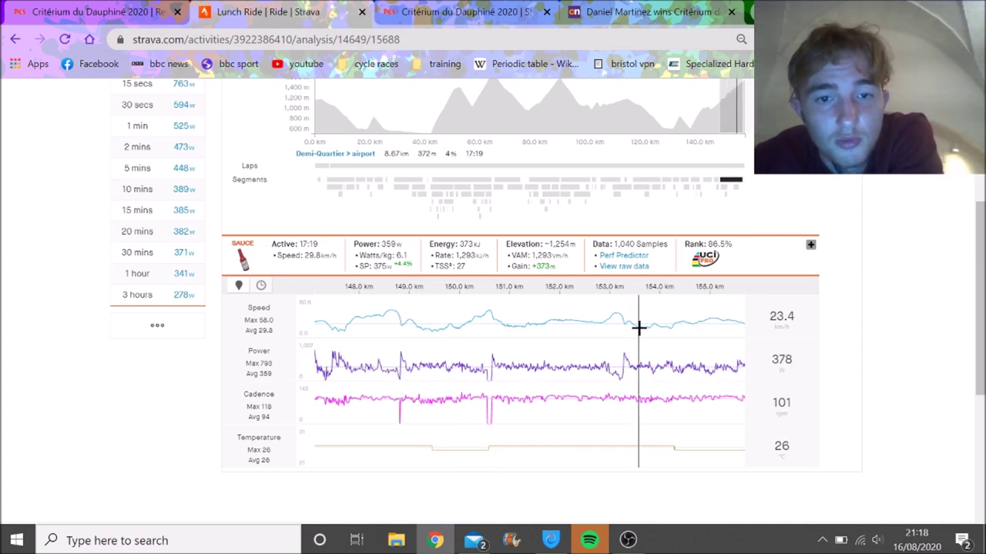
click(709, 108)
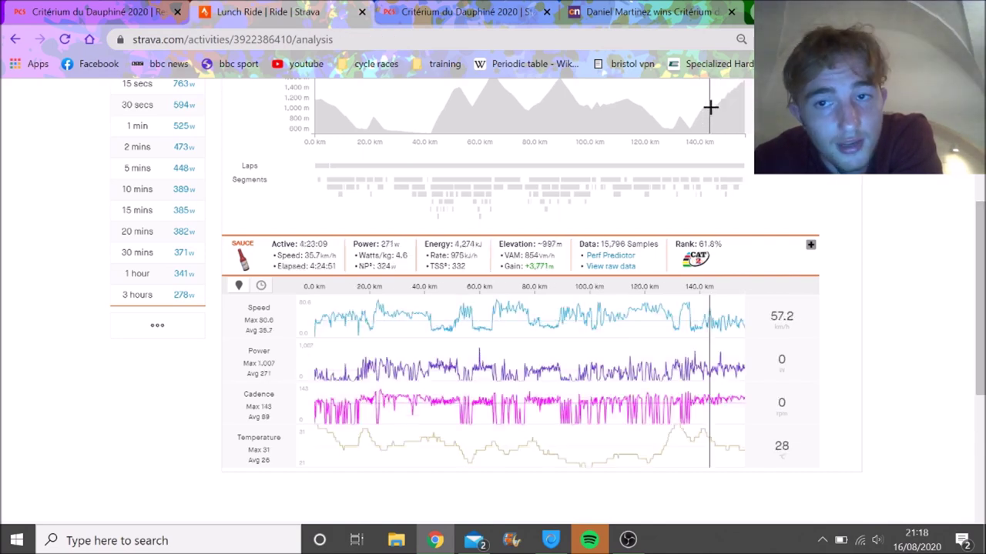
Select the first 145.7 km of the ride, before the final climb, and examine its route and power data
drag(716, 103, 314, 108)
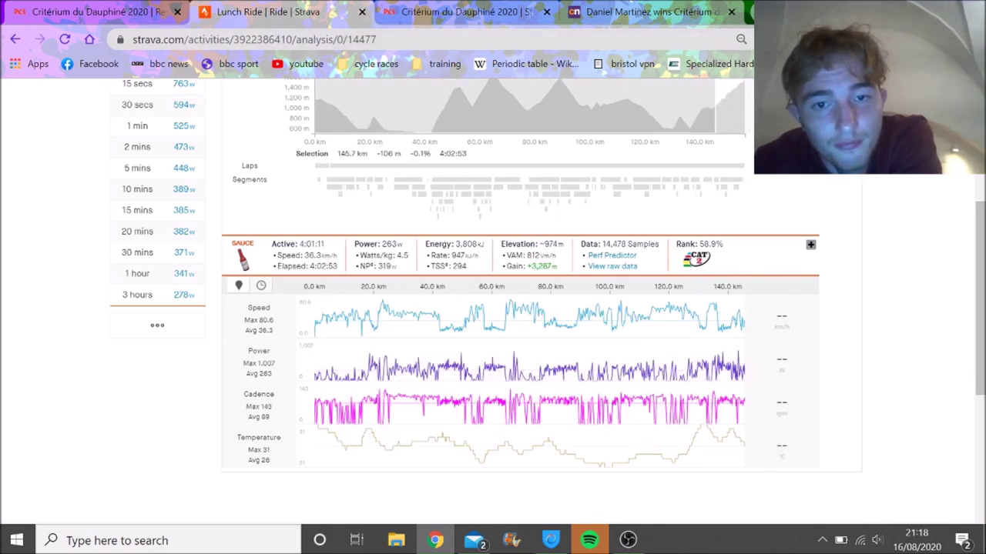
scroll(948, 197, up, 4)
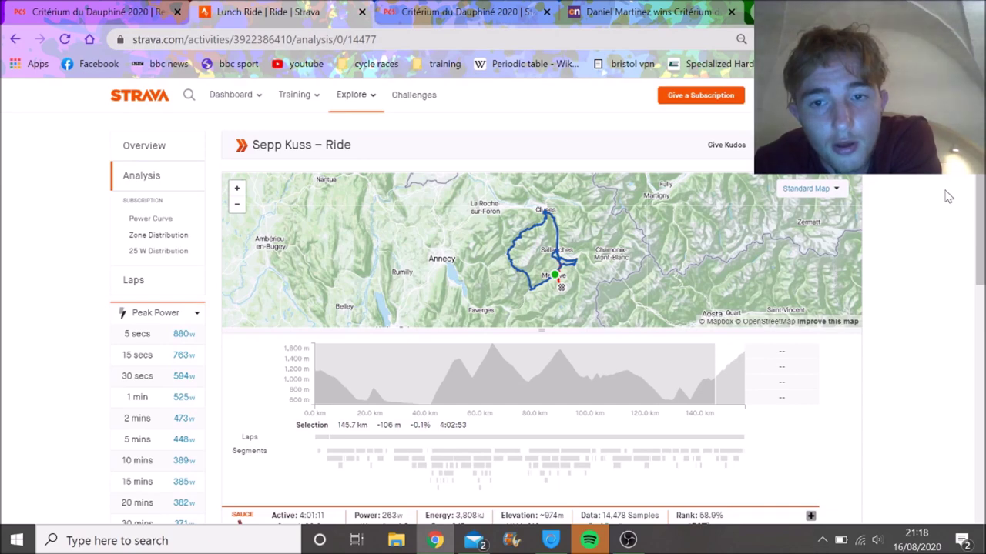
scroll(948, 197, down, 3)
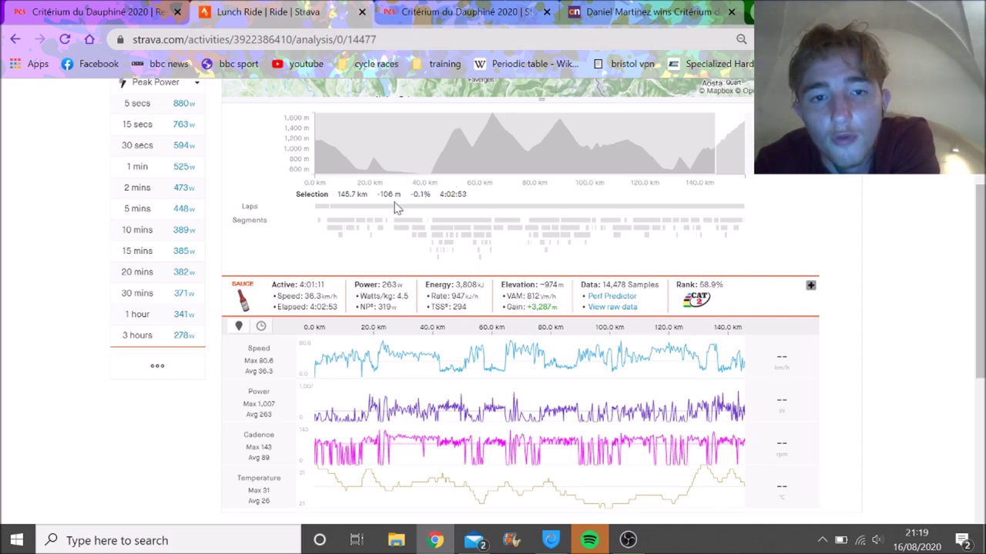
Compare the power data of both Route De Megève Climb efforts and the Col des Aravis depuis Le Grand Bornand segment
click(370, 225)
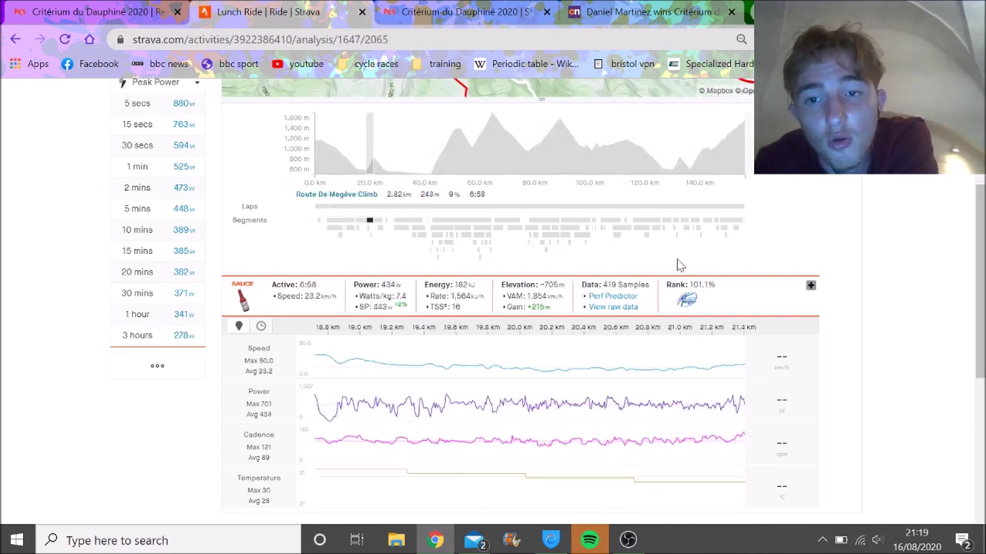
click(680, 225)
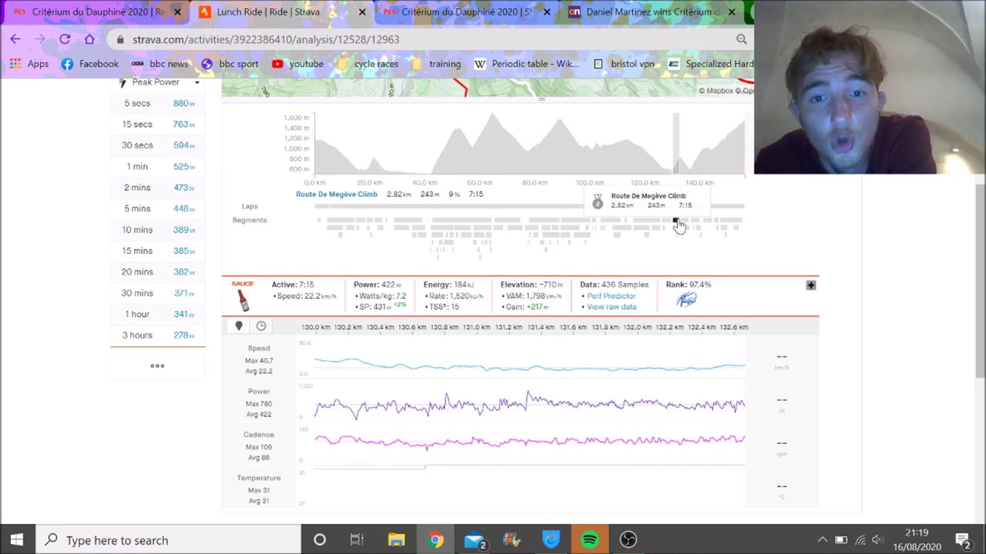
click(557, 224)
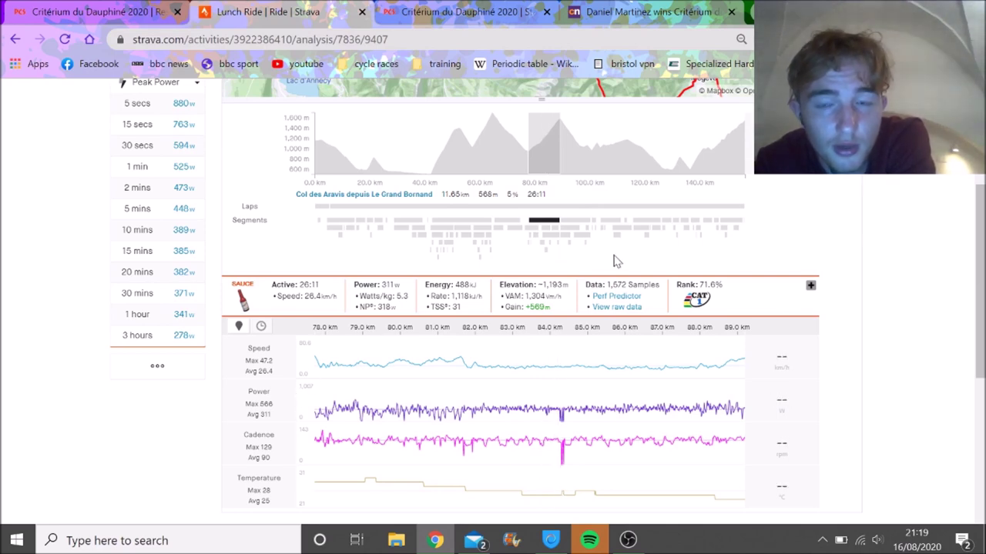
View the second Route De Megève Climb effort again, then open the ride's overview
click(674, 223)
scroll(904, 218, up, 3)
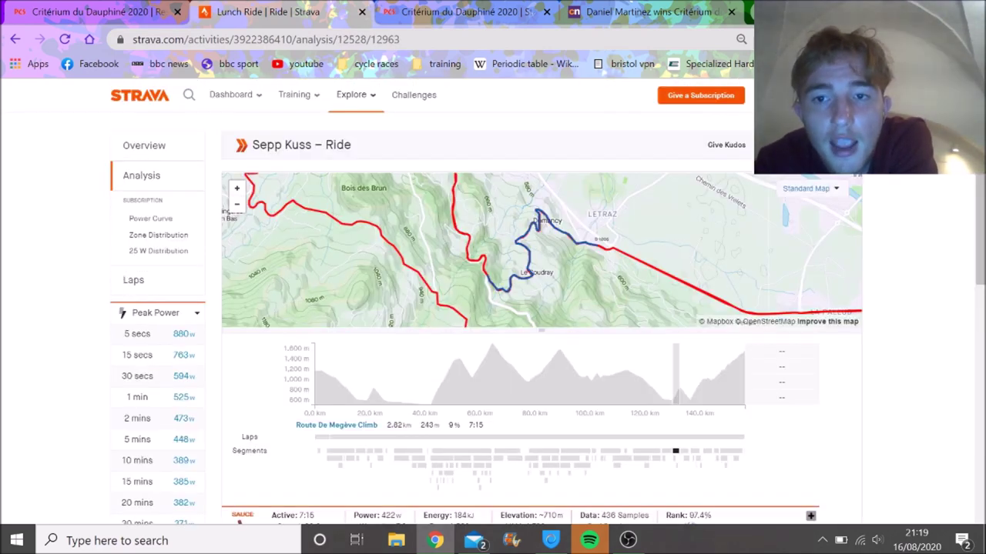
click(146, 145)
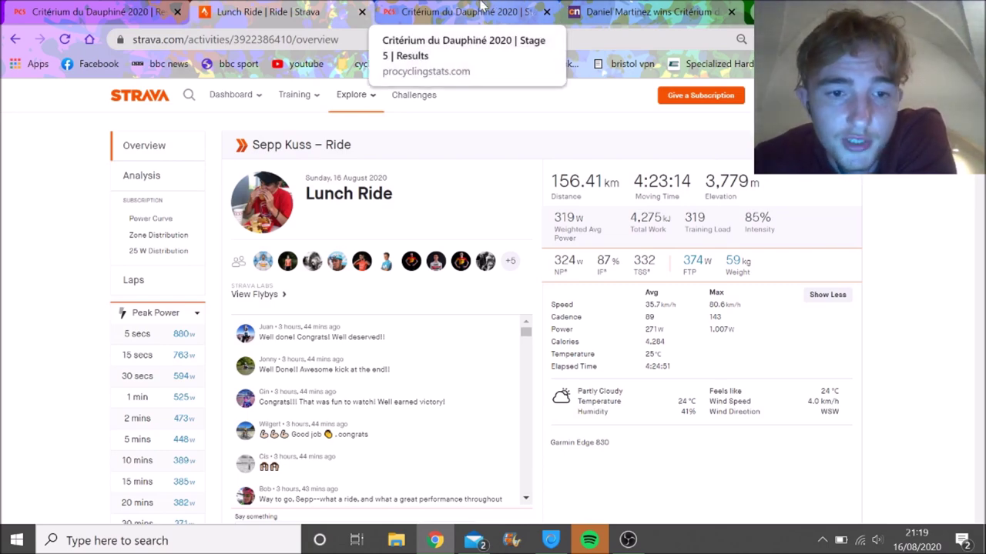
Check the Stage 5 results against the Strava ride overview, then switch to the final general classification on ProCyclingStats
click(482, 7)
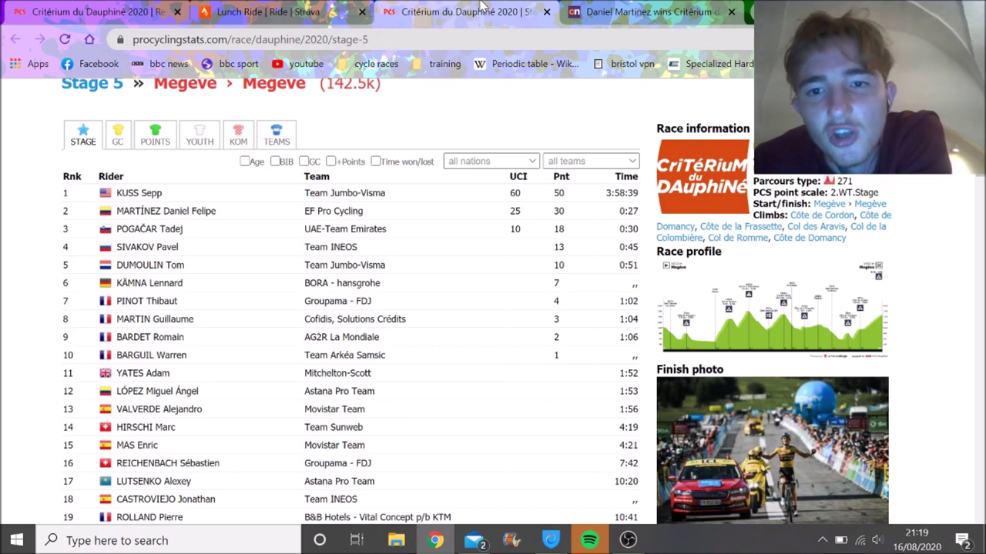
click(245, 8)
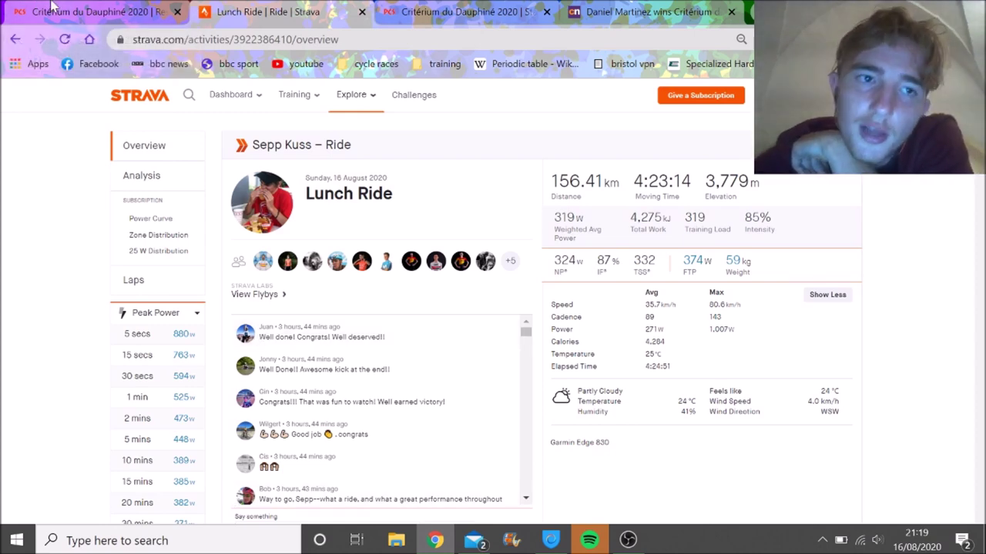
click(53, 6)
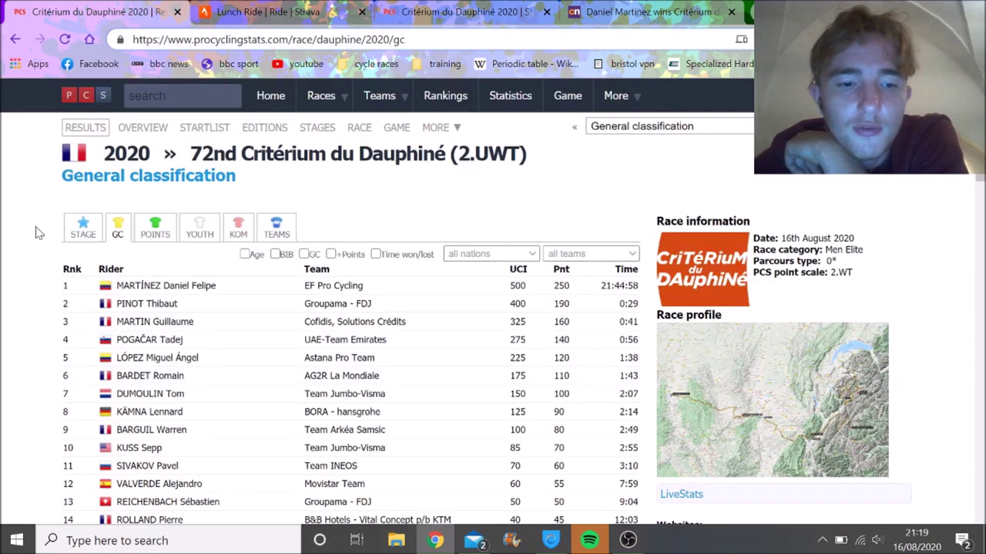
Examine the leading riders, teams and time gaps within the top 20 of the general classification
scroll(34, 232, down, 1)
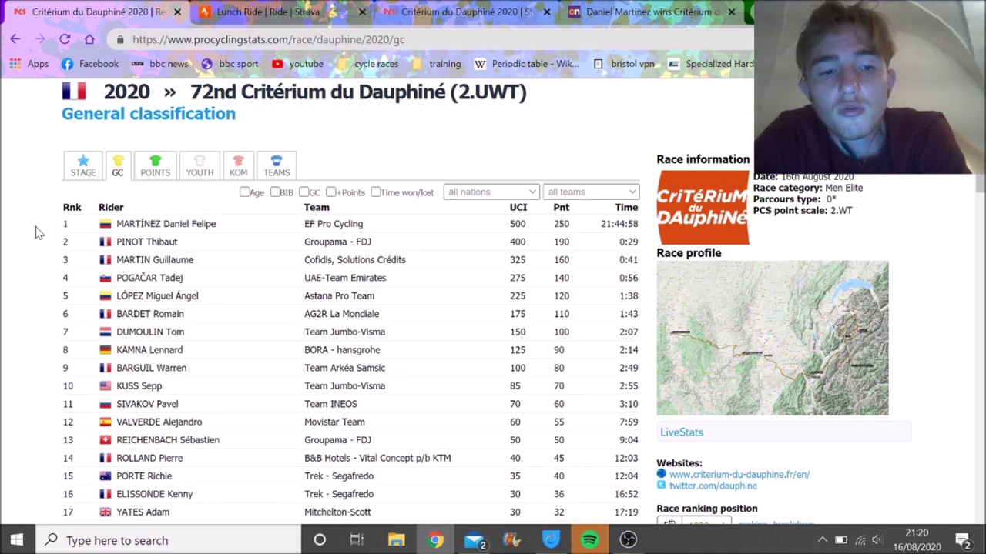
scroll(35, 233, down, 1)
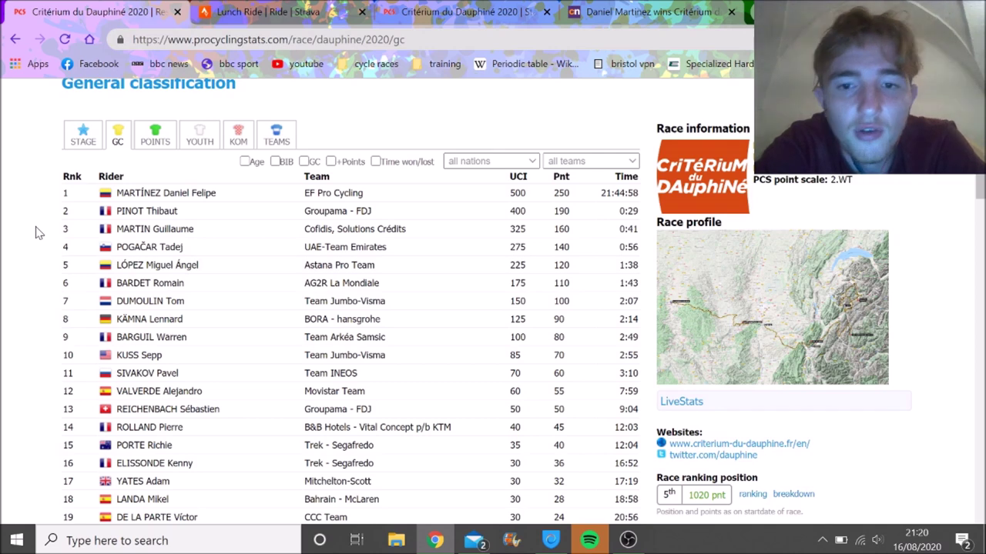
scroll(35, 233, down, 1)
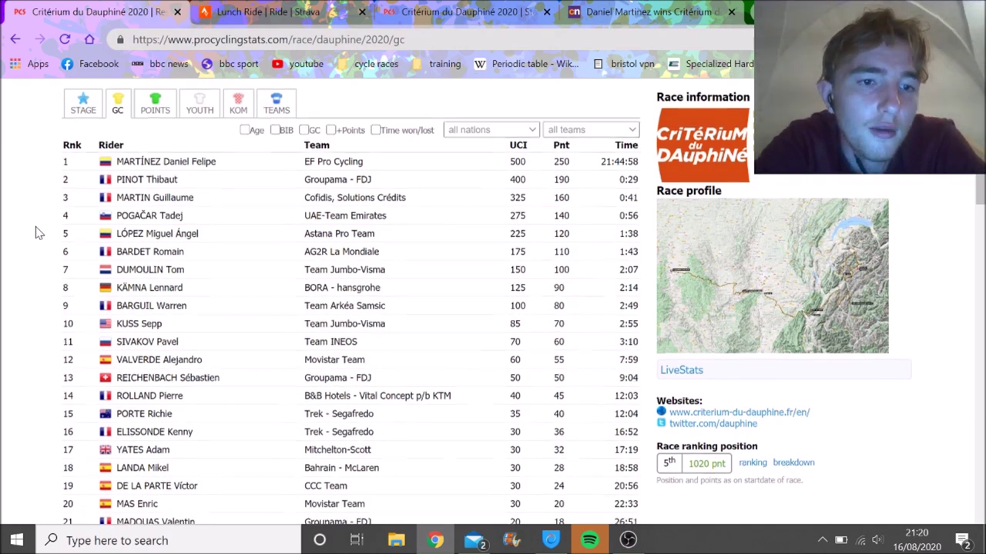
scroll(34, 233, down, 1)
scroll(35, 232, up, 1)
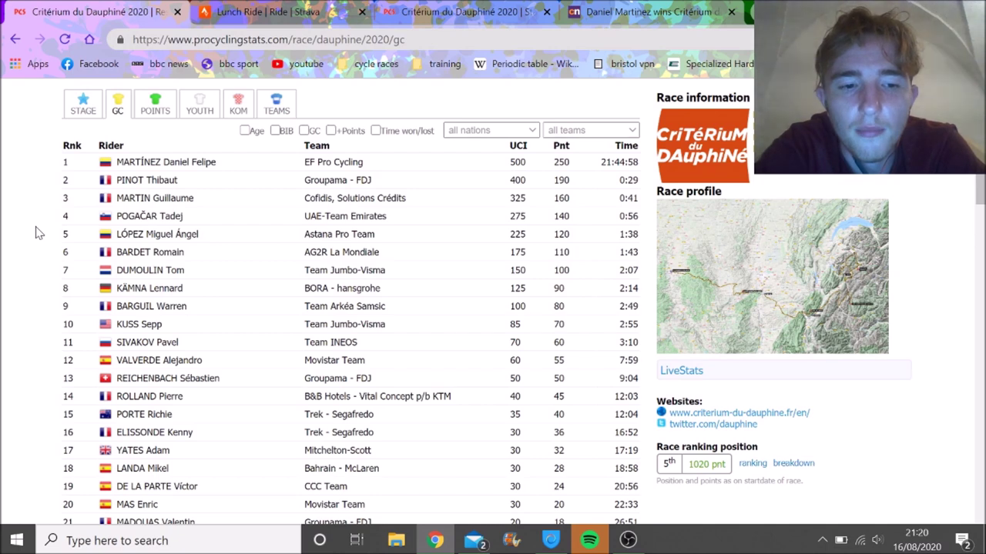
scroll(34, 234, down, 1)
scroll(35, 233, up, 1)
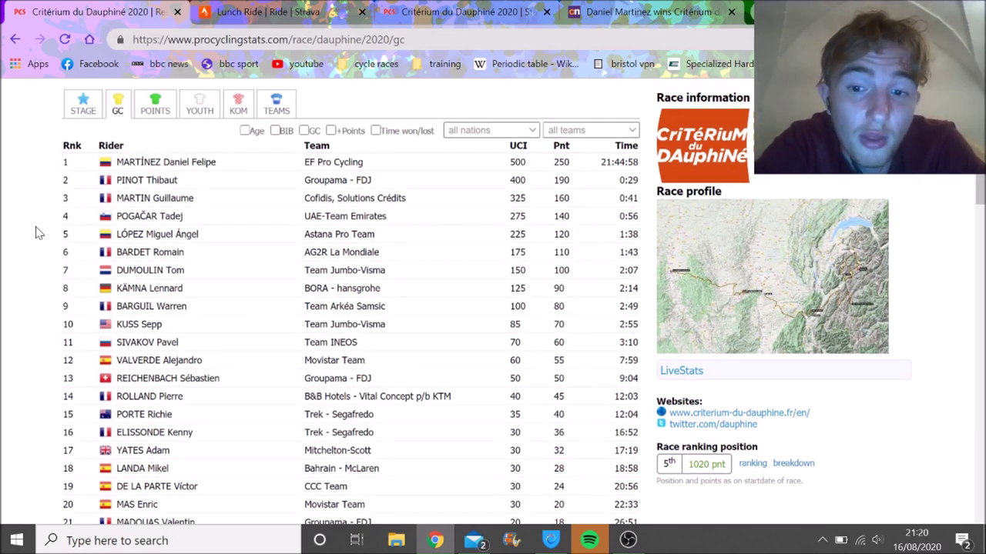
scroll(34, 233, up, 1)
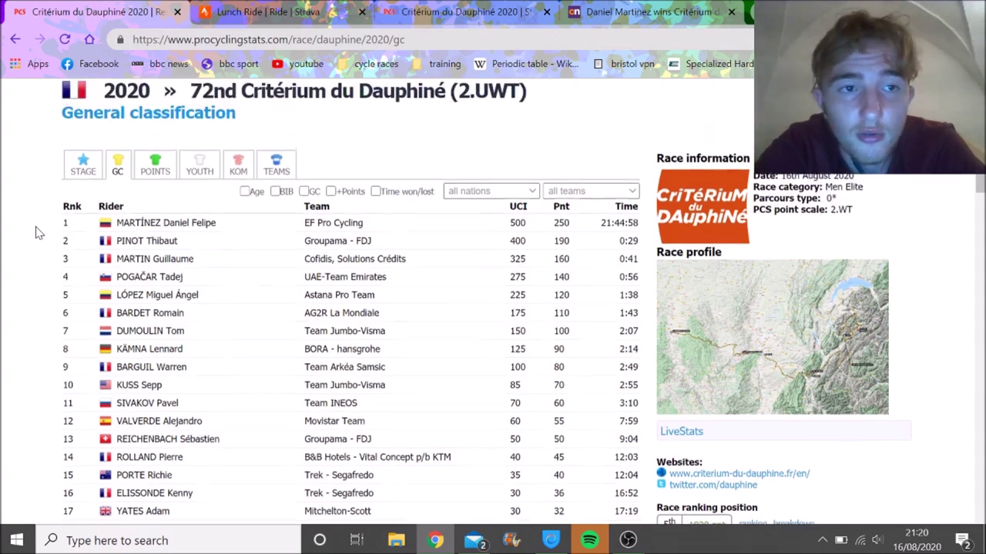
scroll(35, 234, down, 1)
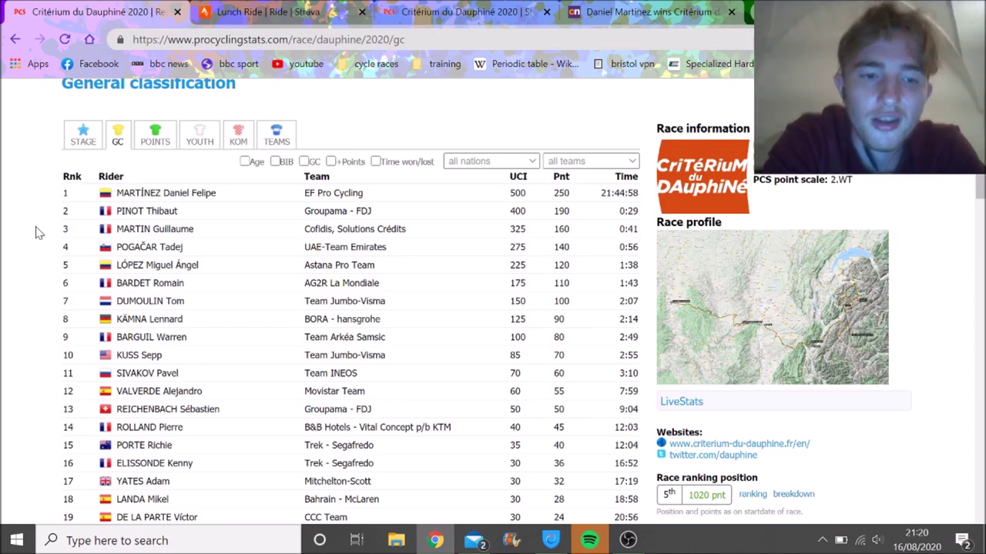
Read through the lower general classification placings down to about rank 41, then return to the leading riders
scroll(34, 231, down, 3)
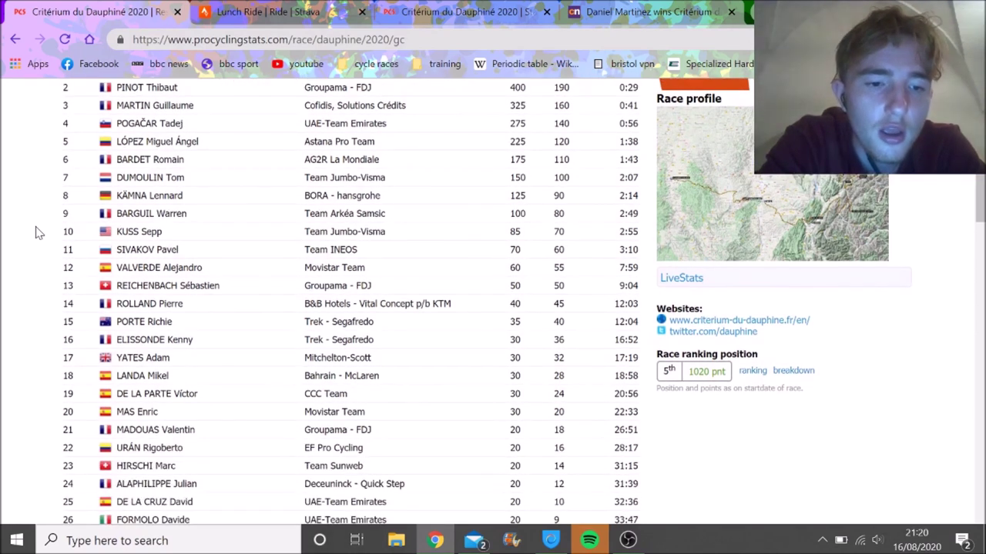
scroll(34, 231, down, 1)
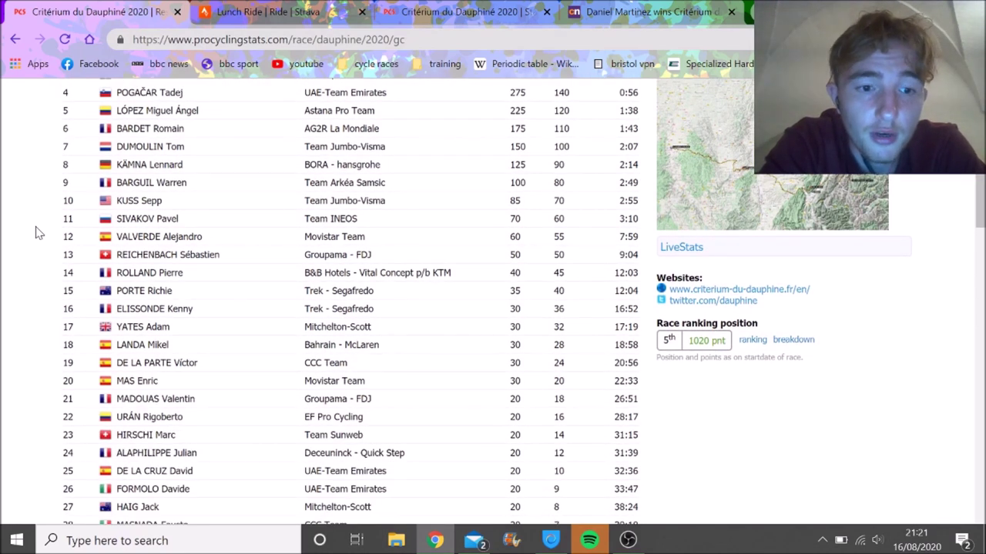
scroll(35, 231, down, 1)
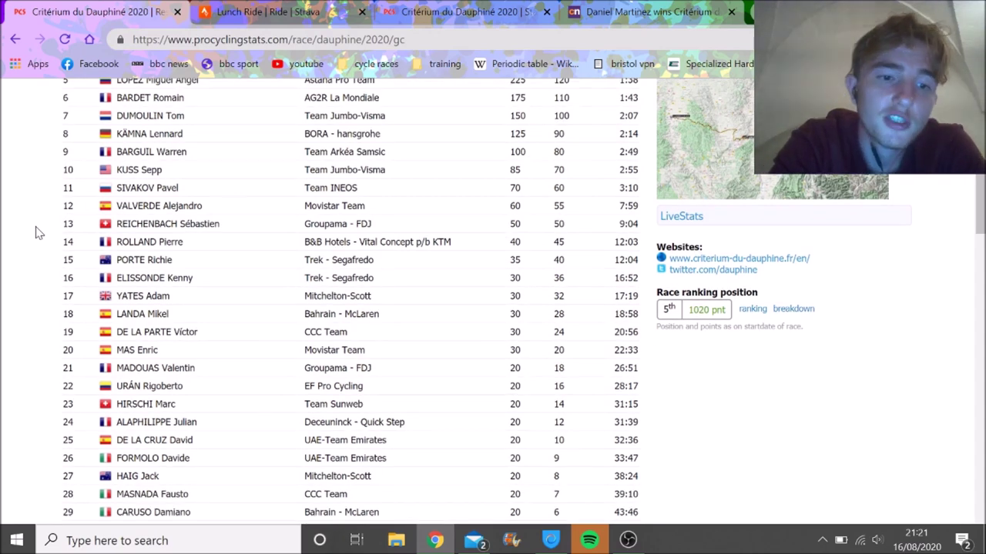
scroll(35, 231, down, 1)
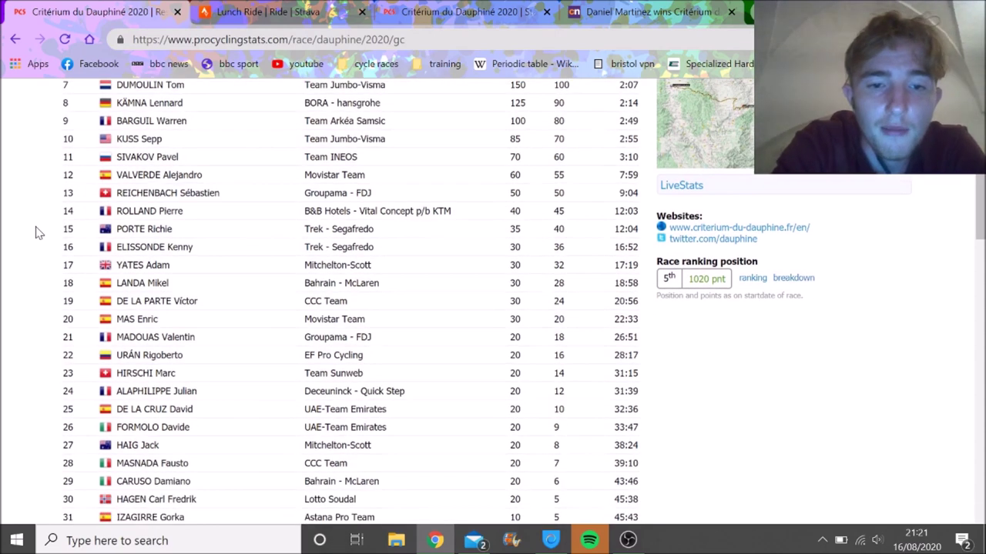
scroll(35, 231, down, 1)
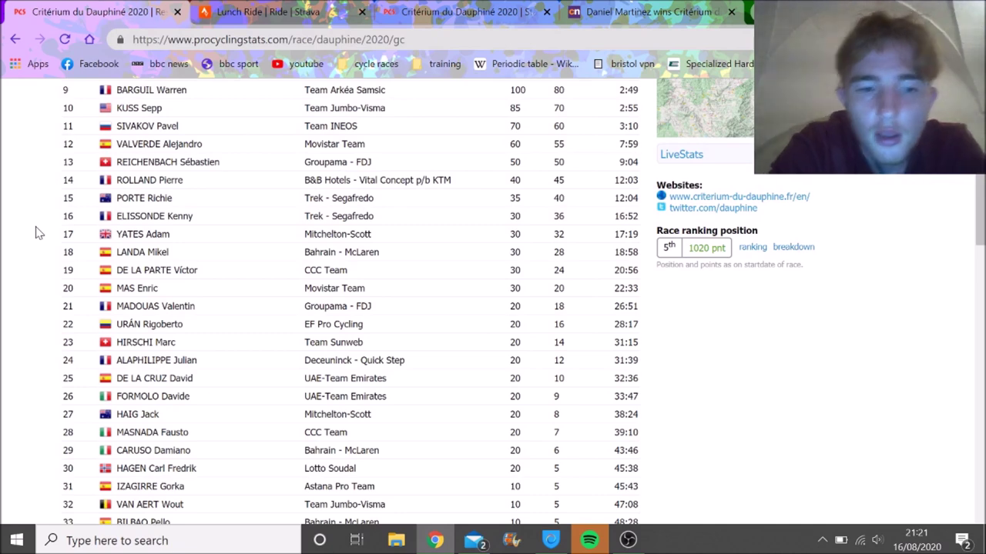
scroll(35, 231, up, 2)
scroll(34, 231, down, 6)
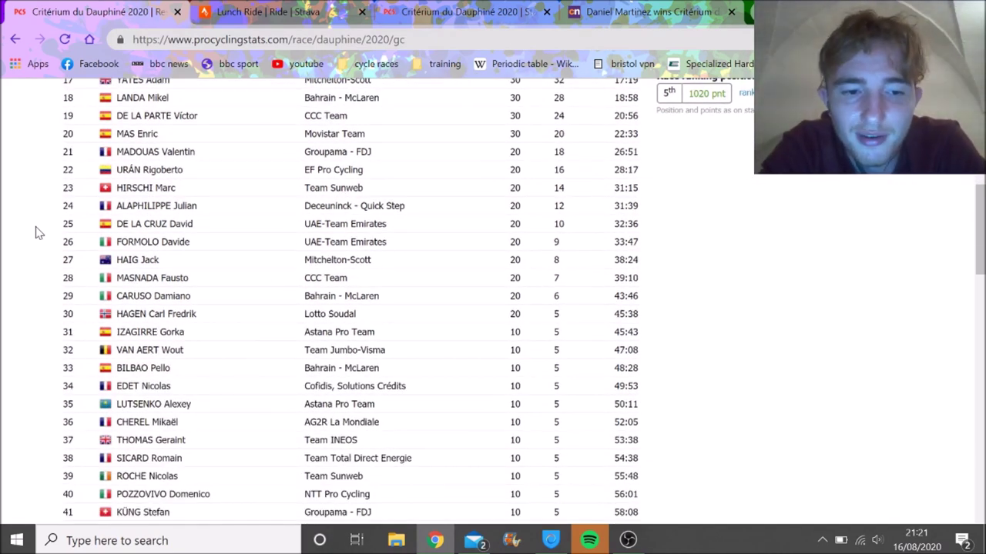
scroll(35, 231, up, 15)
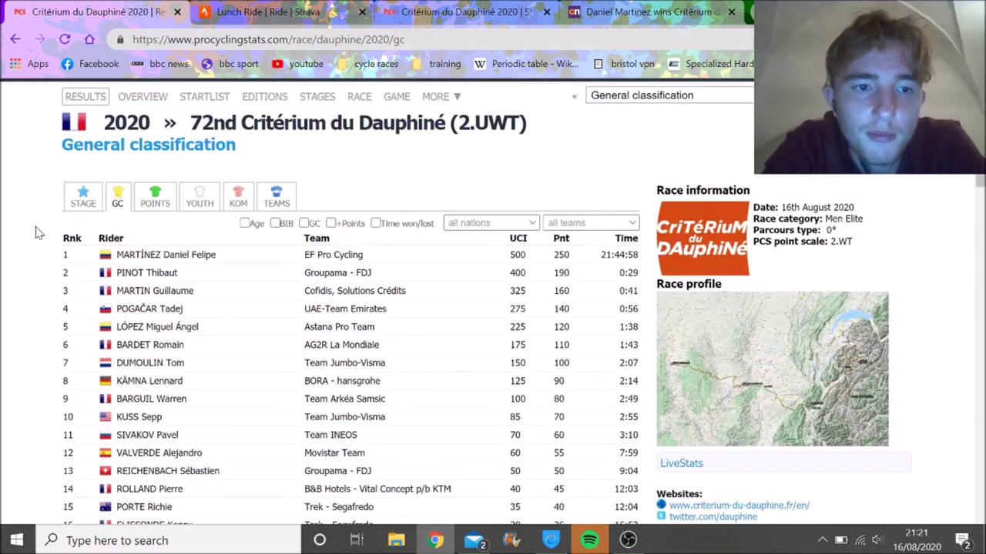
scroll(35, 231, down, 1)
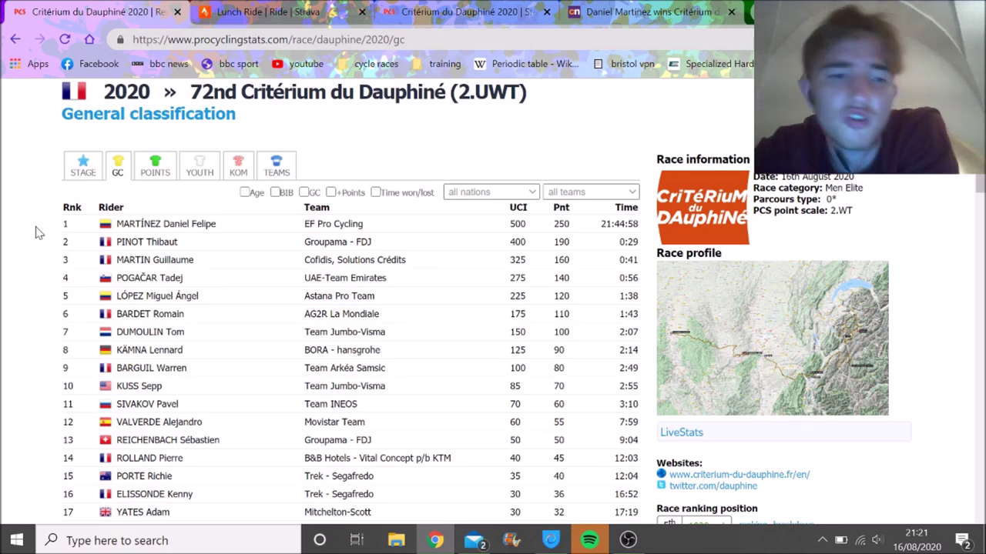
scroll(35, 233, up, 1)
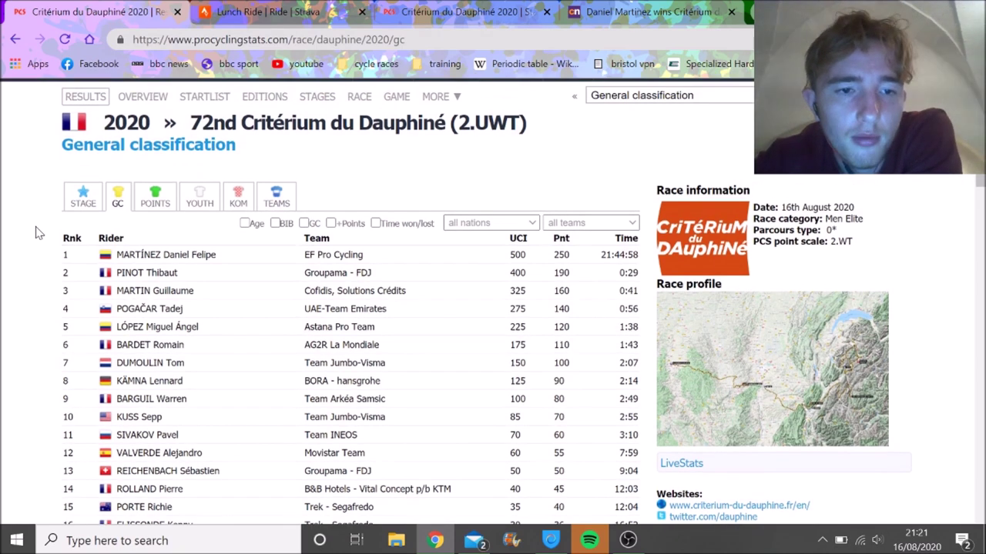